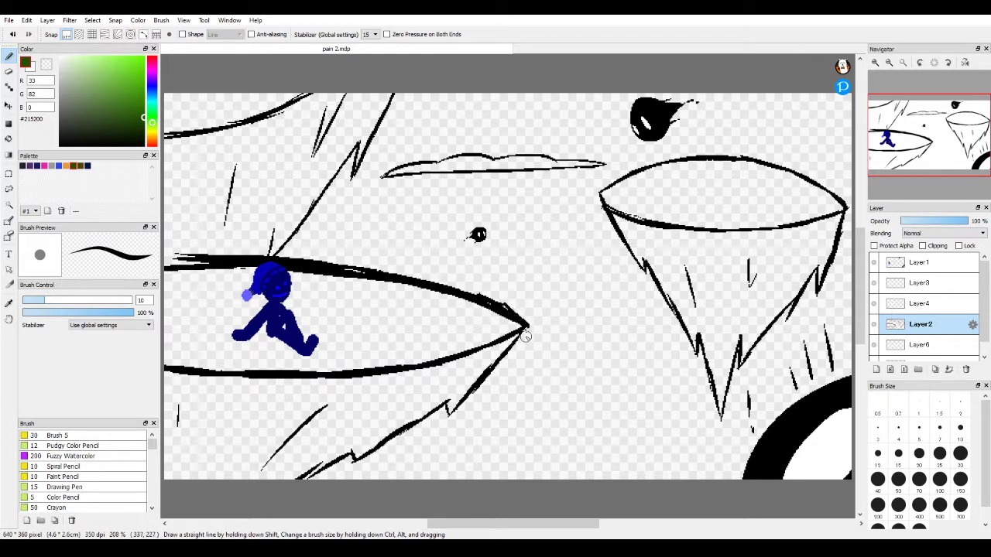
{"action": "left_click", "coordinate": [931, 285]}
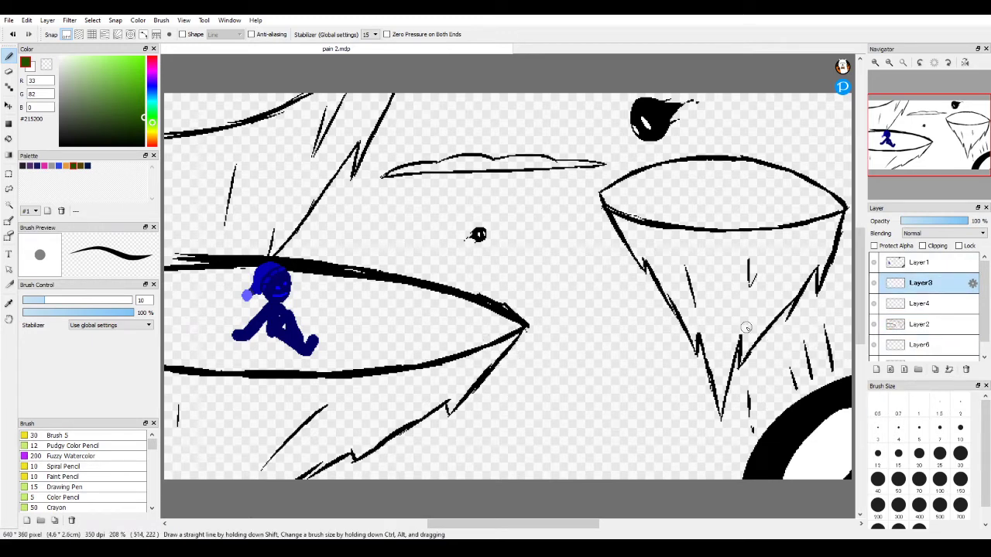
{"action": "left_click", "coordinate": [921, 326]}
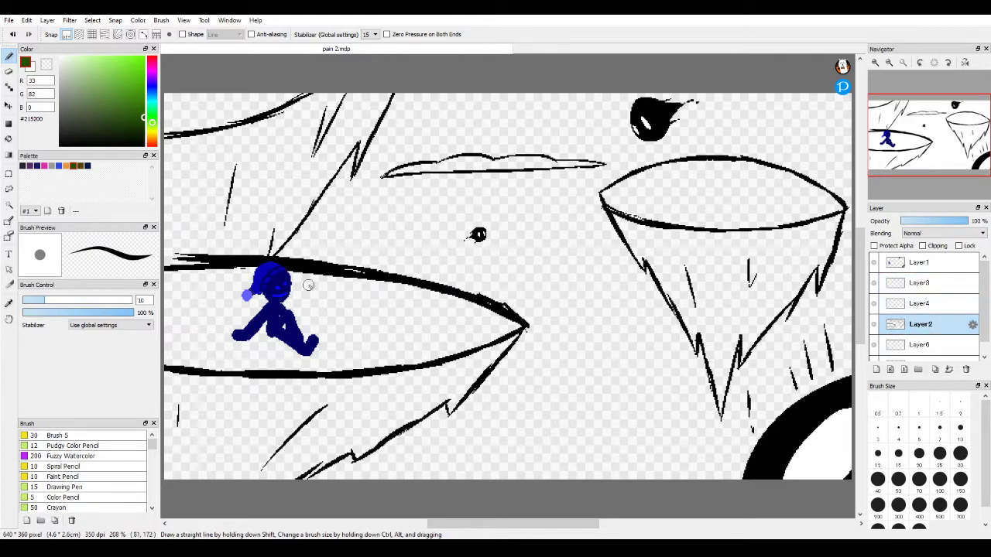
{"action": "left_click", "coordinate": [930, 288]}
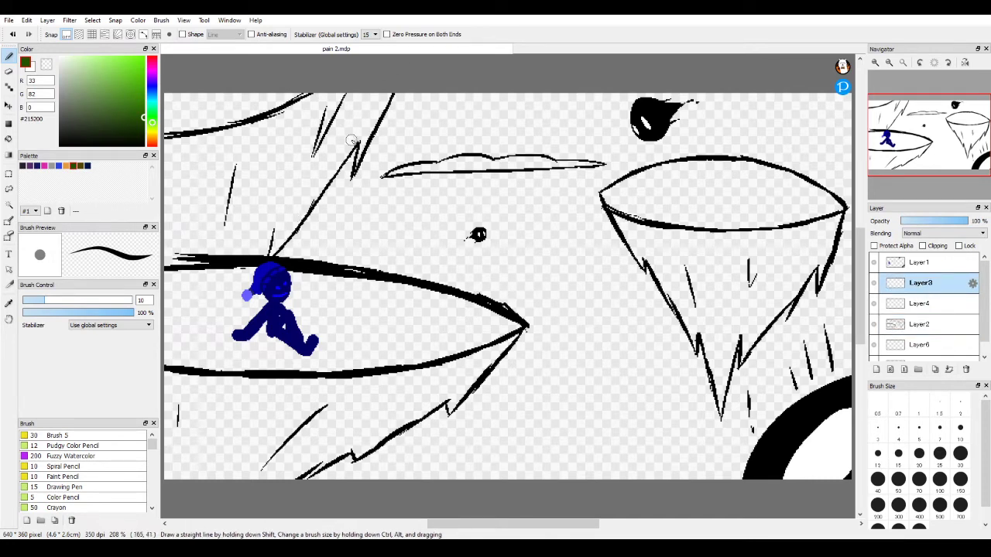
{"action": "left_click", "coordinate": [940, 266]}
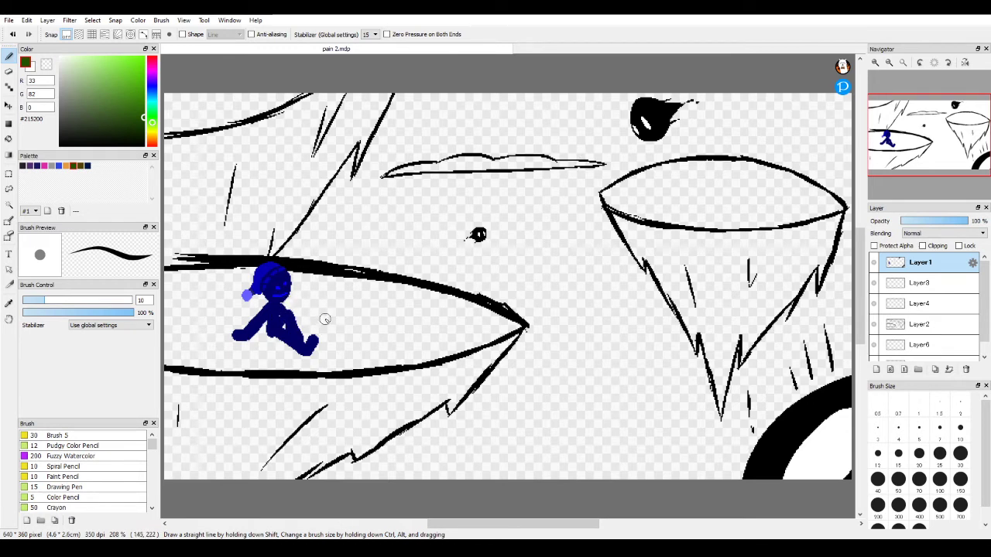
Trace the outline of the pointed island's top surface on Layer3 with the 10 px brush in dark green #215200.
{"action": "left_click", "coordinate": [920, 284]}
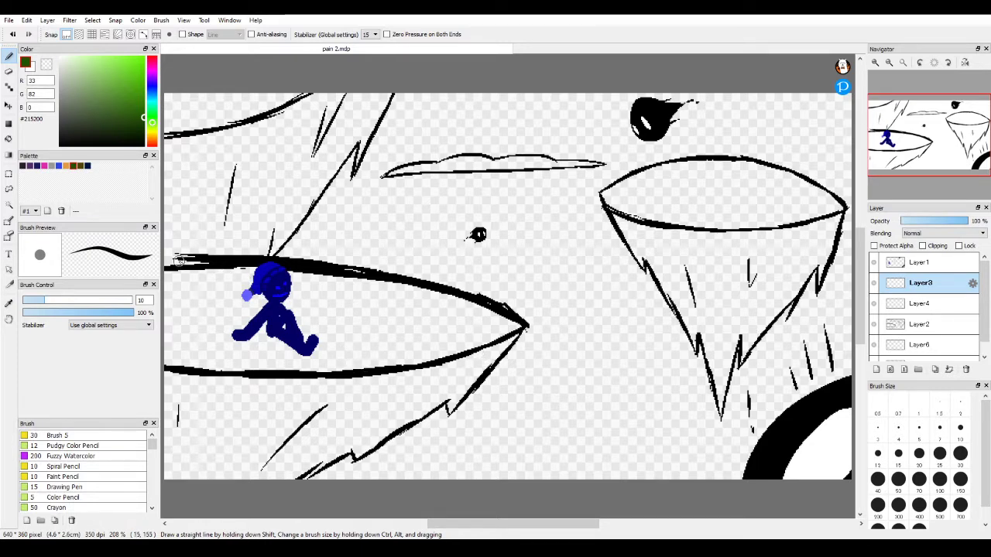
{"action": "left_click_drag", "start_coordinate": [338, 311], "coordinate": [415, 317]}
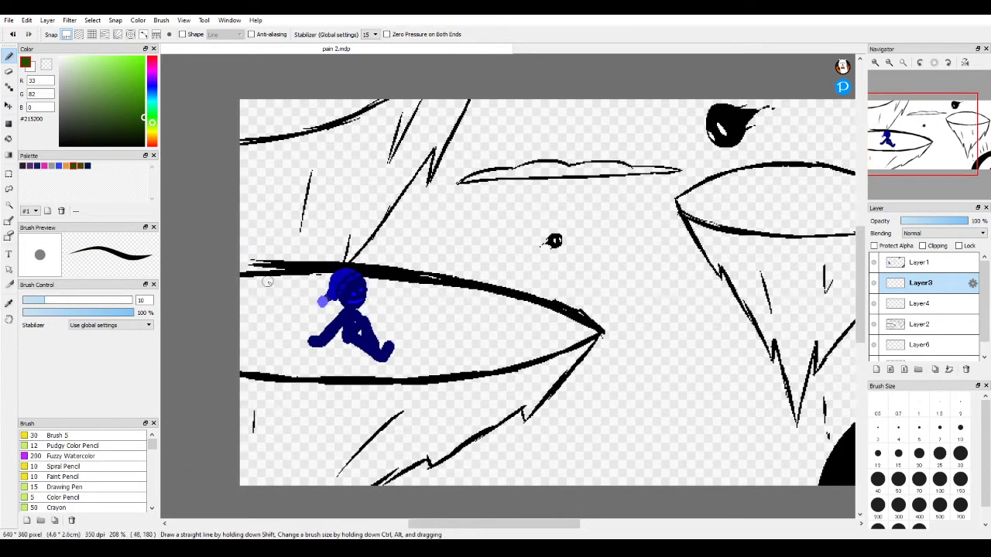
{"action": "mouse_move", "coordinate": [256, 270]}
{"action": "left_mouse_down"}
{"action": "mouse_move", "coordinate": [425, 274]}
{"action": "mouse_move", "coordinate": [510, 288]}
{"action": "mouse_move", "coordinate": [602, 333]}
{"action": "mouse_move", "coordinate": [425, 374]}
{"action": "mouse_move", "coordinate": [302, 382]}
{"action": "mouse_move", "coordinate": [192, 358]}
{"action": "left_mouse_up"}
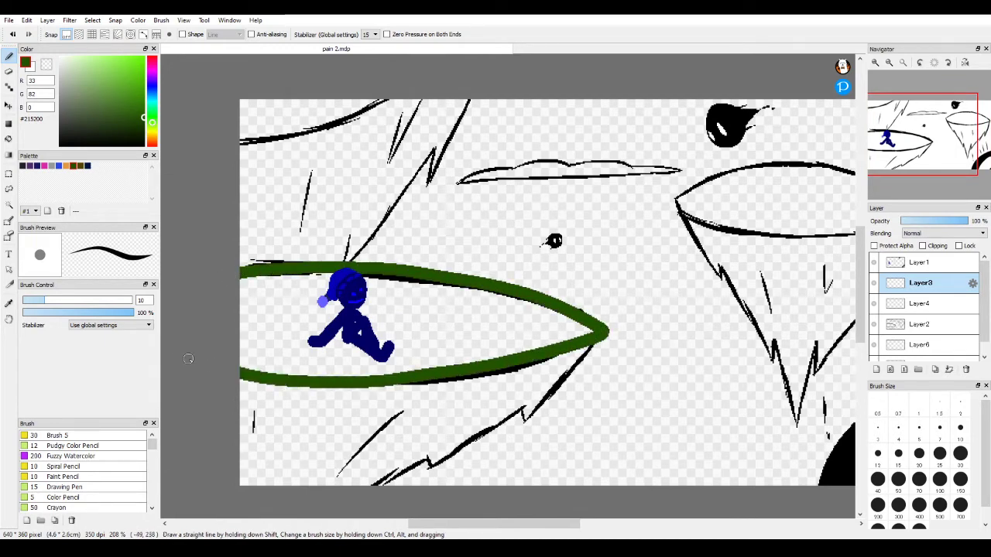
Fill the outlined island surface on Layer3 with dark green, hiding Layer1 and Layer2 for the fill and showing them again.
{"action": "left_click_drag", "start_coordinate": [372, 311], "coordinate": [265, 290]}
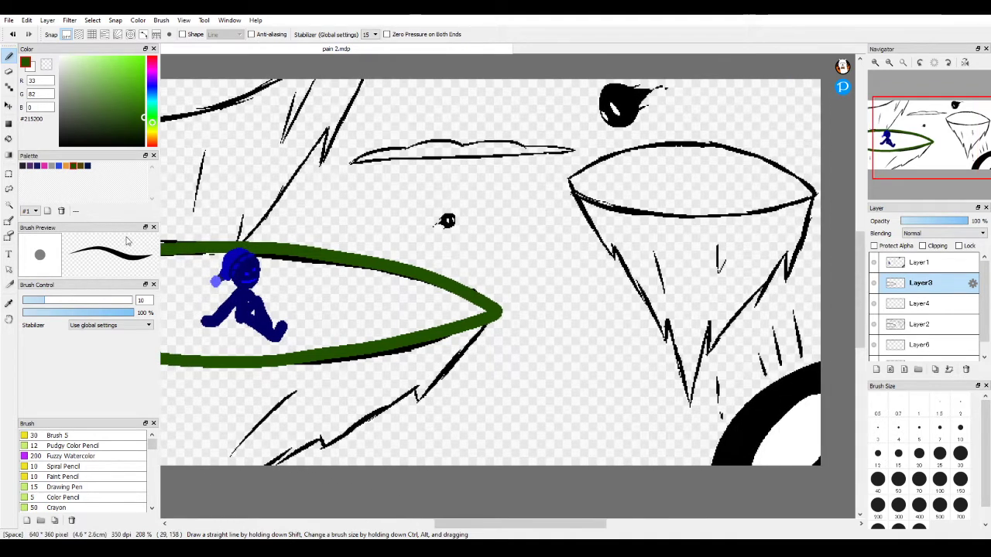
{"action": "left_click_drag", "start_coordinate": [176, 261], "coordinate": [221, 264]}
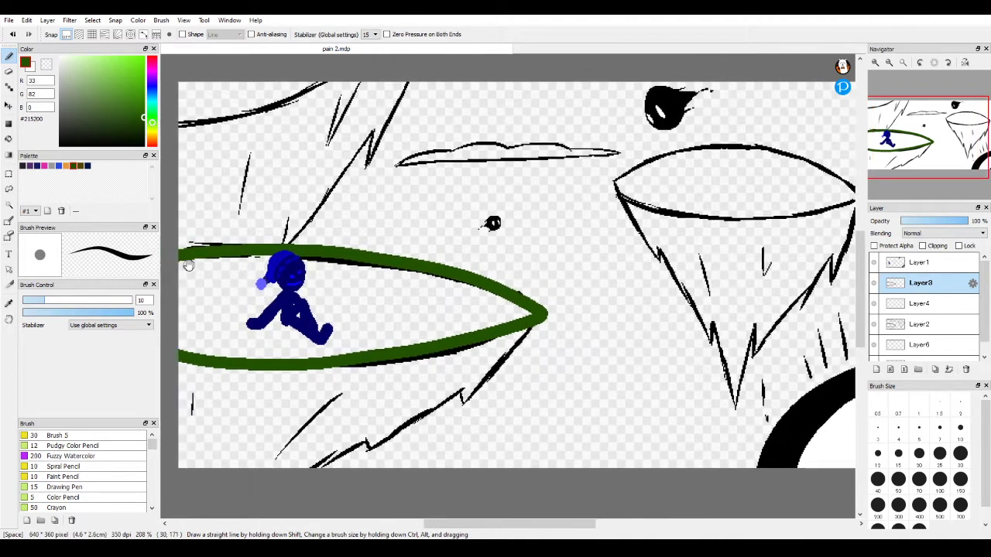
{"action": "left_click", "coordinate": [9, 139]}
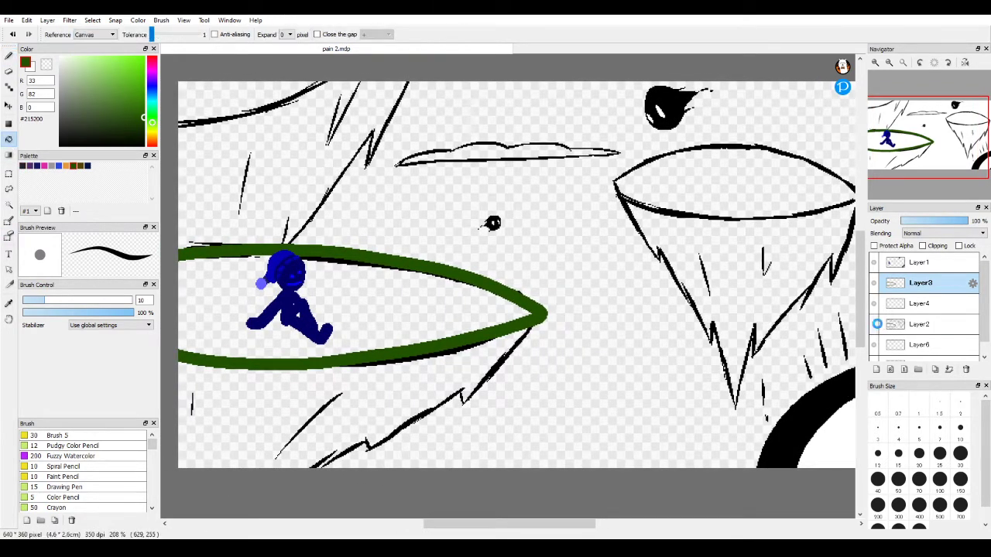
{"action": "left_click", "coordinate": [877, 323]}
{"action": "left_click", "coordinate": [875, 263]}
{"action": "left_click", "coordinate": [399, 293]}
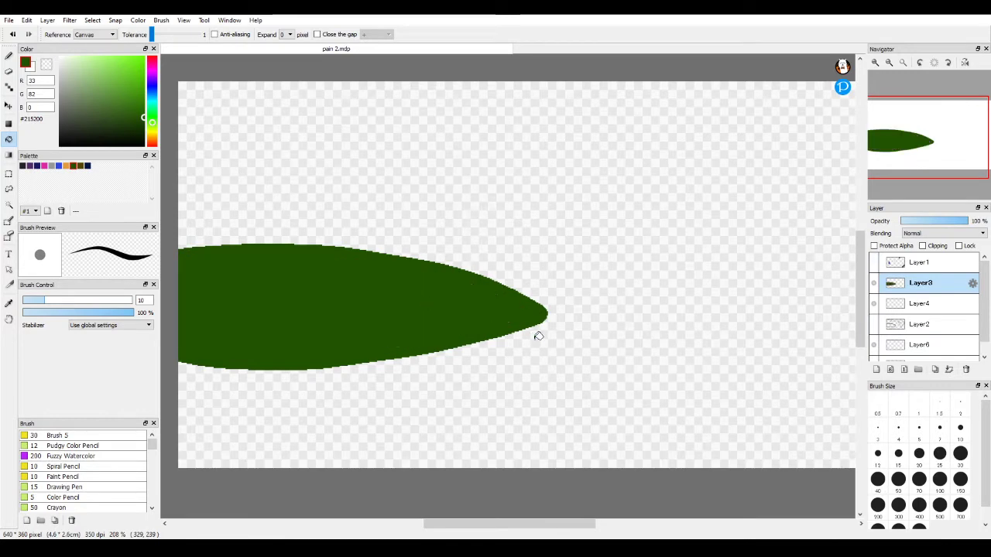
{"action": "left_click", "coordinate": [874, 324]}
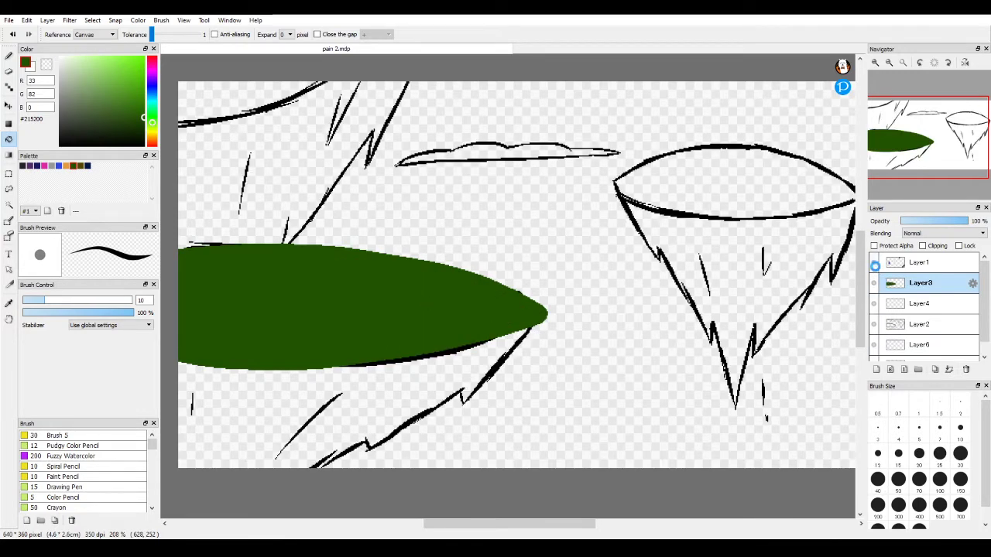
{"action": "left_click", "coordinate": [875, 264]}
{"action": "scroll", "coordinate": [503, 346], "scroll_direction": "up", "scroll_amount": 1}
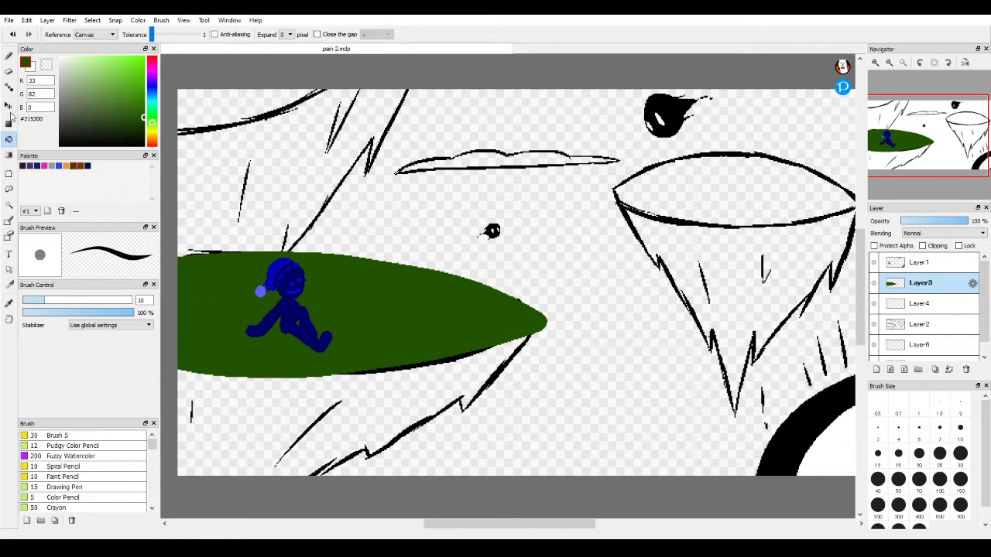
Brush short dark green grass strokes onto the island's upper and lower edges beside the canvas's left border.
{"action": "left_click", "coordinate": [9, 56]}
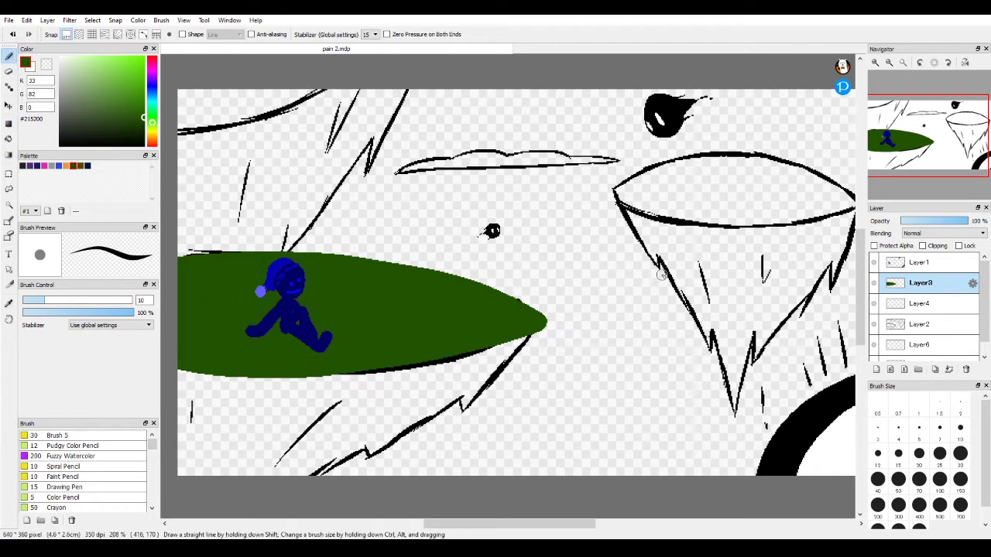
{"action": "mouse_move", "coordinate": [515, 332]}
{"action": "left_mouse_down"}
{"action": "mouse_move", "coordinate": [593, 328]}
{"action": "mouse_move", "coordinate": [534, 326]}
{"action": "left_mouse_up"}
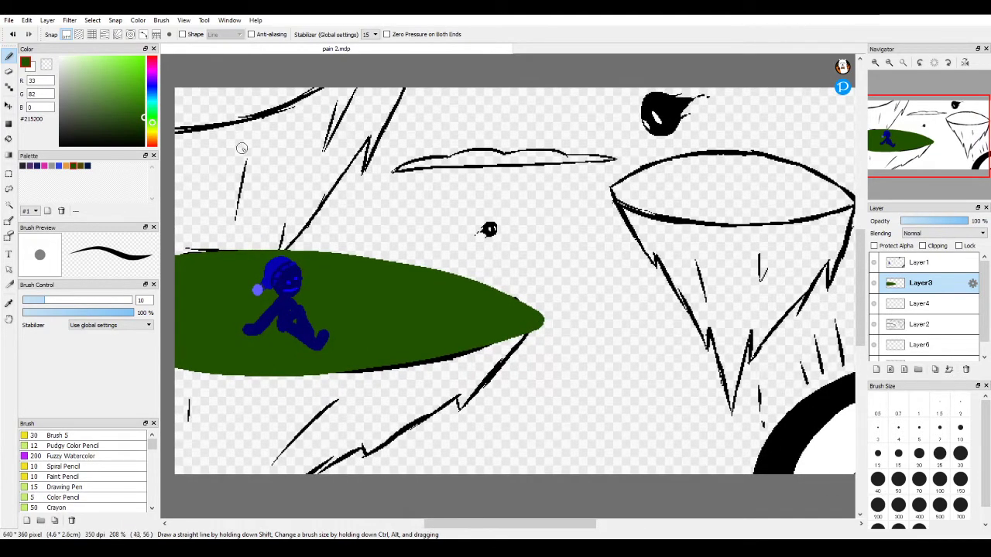
{"action": "left_click", "coordinate": [875, 62]}
{"action": "left_click", "coordinate": [875, 62]}
{"action": "left_click", "coordinate": [874, 62]}
{"action": "left_click_drag", "start_coordinate": [637, 322], "coordinate": [851, 364]}
{"action": "left_click_drag", "start_coordinate": [414, 286], "coordinate": [727, 314]}
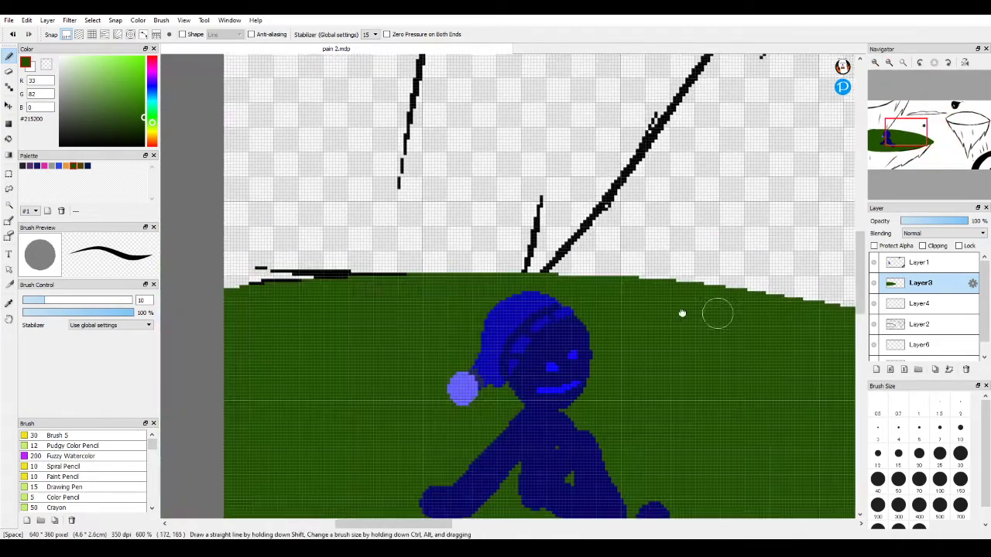
{"action": "left_click_drag", "start_coordinate": [360, 278], "coordinate": [522, 290]}
{"action": "mouse_move", "coordinate": [446, 285]}
{"action": "left_mouse_down"}
{"action": "mouse_move", "coordinate": [472, 270]}
{"action": "mouse_move", "coordinate": [531, 267]}
{"action": "left_mouse_up"}
{"action": "left_click_drag", "start_coordinate": [469, 289], "coordinate": [502, 283]}
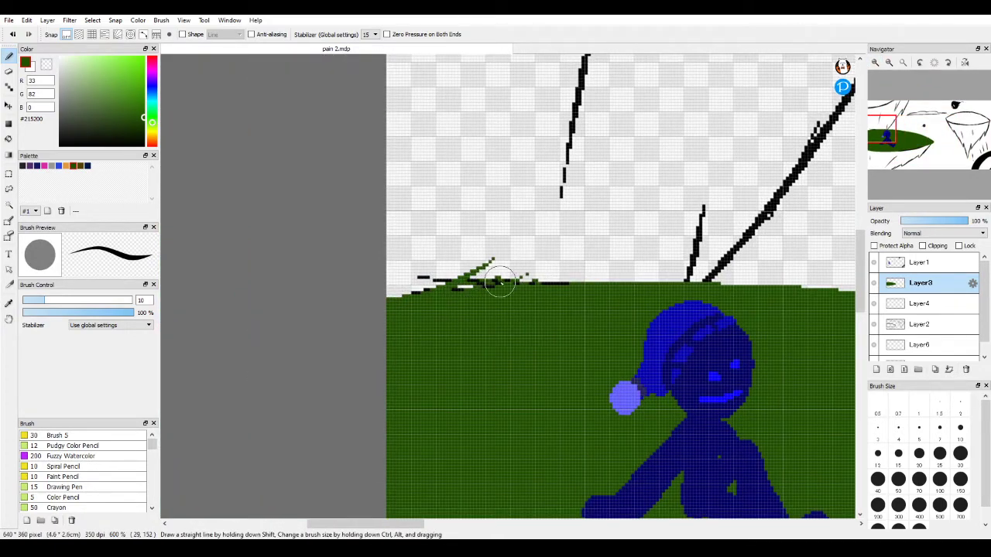
{"action": "left_click_drag", "start_coordinate": [436, 278], "coordinate": [396, 293]}
{"action": "mouse_move", "coordinate": [525, 340]}
{"action": "left_mouse_down"}
{"action": "mouse_move", "coordinate": [480, 312]}
{"action": "mouse_move", "coordinate": [504, 221]}
{"action": "left_mouse_up"}
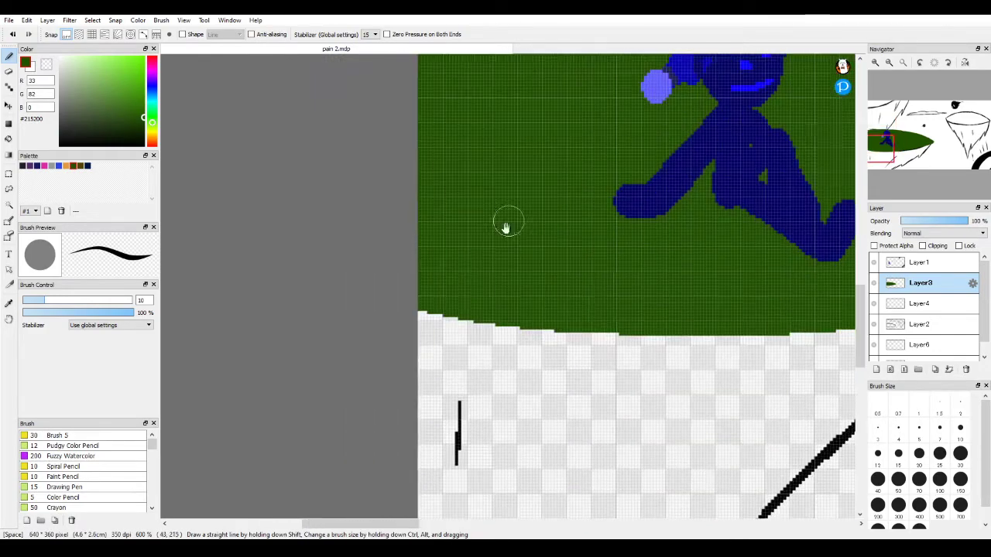
{"action": "mouse_move", "coordinate": [391, 325]}
{"action": "left_mouse_down"}
{"action": "mouse_move", "coordinate": [460, 307]}
{"action": "mouse_move", "coordinate": [496, 316]}
{"action": "left_mouse_up"}
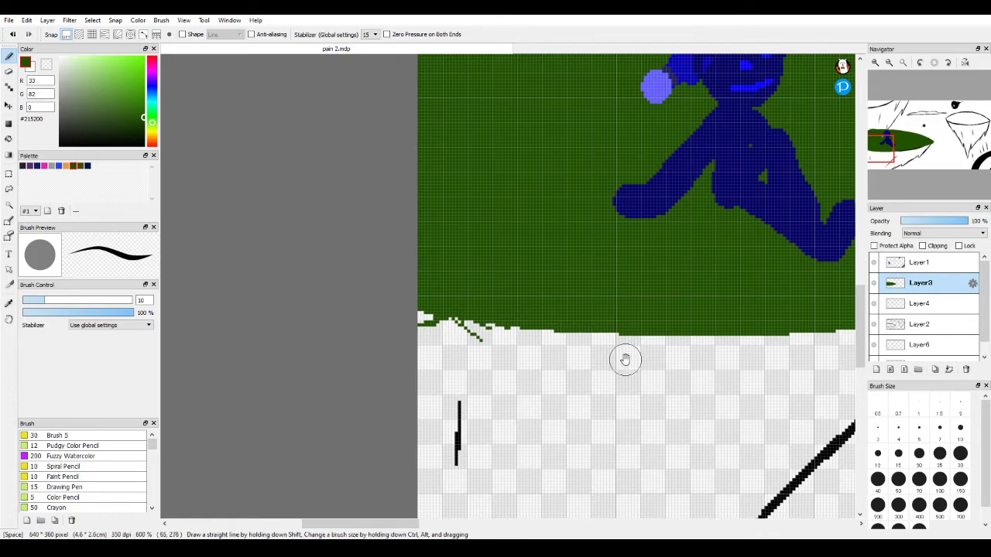
Extend and reshape the island's pointed tip in dark green, covering the black line speck on its upper edge.
{"action": "left_click_drag", "start_coordinate": [626, 359], "coordinate": [315, 346]}
{"action": "left_click_drag", "start_coordinate": [588, 323], "coordinate": [161, 401]}
{"action": "mouse_move", "coordinate": [538, 284]}
{"action": "left_mouse_down"}
{"action": "mouse_move", "coordinate": [574, 264]}
{"action": "mouse_move", "coordinate": [530, 284]}
{"action": "mouse_move", "coordinate": [610, 248]}
{"action": "mouse_move", "coordinate": [596, 260]}
{"action": "mouse_move", "coordinate": [522, 219]}
{"action": "mouse_move", "coordinate": [570, 256]}
{"action": "mouse_move", "coordinate": [521, 232]}
{"action": "left_mouse_up"}
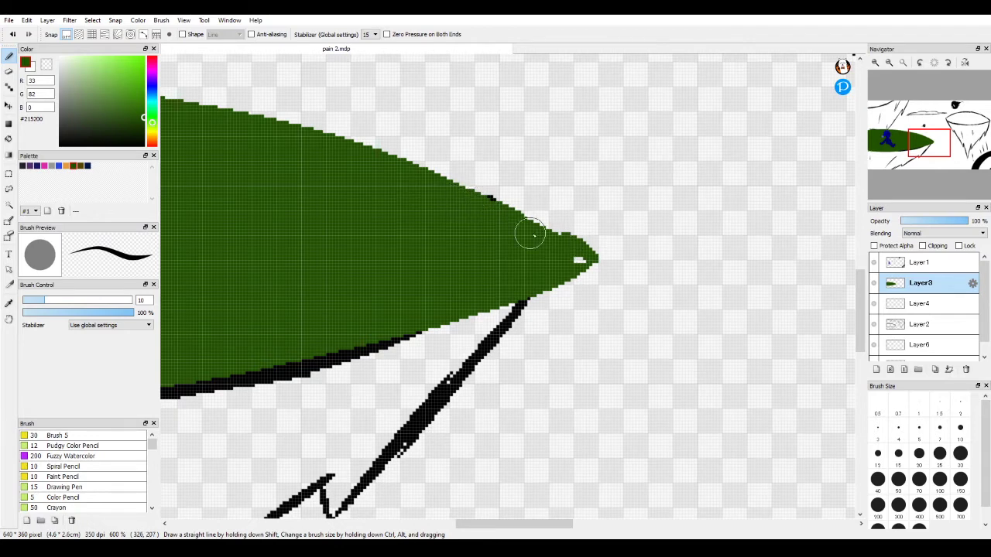
{"action": "left_click_drag", "start_coordinate": [606, 266], "coordinate": [612, 272]}
{"action": "mouse_move", "coordinate": [549, 236]}
{"action": "left_mouse_down"}
{"action": "mouse_move", "coordinate": [614, 270]}
{"action": "mouse_move", "coordinate": [524, 283]}
{"action": "mouse_move", "coordinate": [603, 272]}
{"action": "mouse_move", "coordinate": [579, 293]}
{"action": "mouse_move", "coordinate": [639, 311]}
{"action": "mouse_move", "coordinate": [645, 275]}
{"action": "mouse_move", "coordinate": [656, 277]}
{"action": "mouse_move", "coordinate": [667, 313]}
{"action": "left_mouse_up"}
{"action": "left_click_drag", "start_coordinate": [688, 276], "coordinate": [712, 323]}
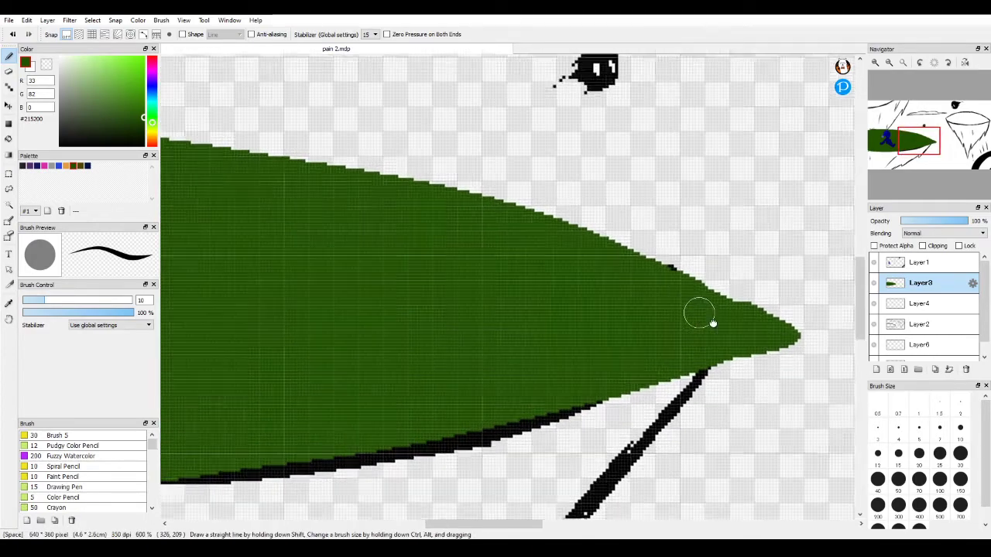
{"action": "left_click_drag", "start_coordinate": [486, 254], "coordinate": [766, 349]}
{"action": "mouse_move", "coordinate": [616, 312]}
{"action": "left_mouse_down"}
{"action": "mouse_move", "coordinate": [551, 349]}
{"action": "mouse_move", "coordinate": [614, 332]}
{"action": "left_mouse_up"}
{"action": "mouse_move", "coordinate": [535, 300]}
{"action": "left_mouse_down"}
{"action": "mouse_move", "coordinate": [425, 276]}
{"action": "mouse_move", "coordinate": [321, 271]}
{"action": "left_mouse_up"}
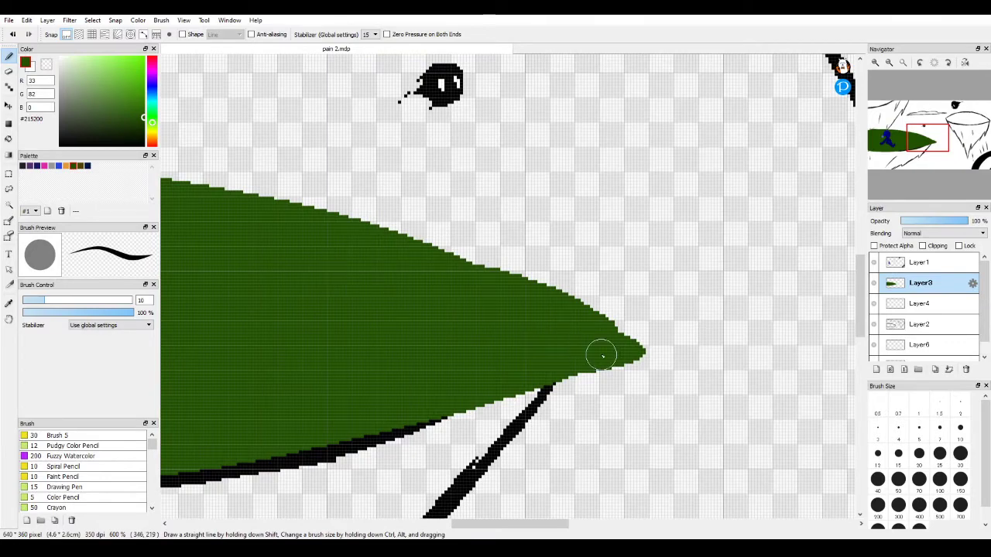
Add ragged strokes and upright grass blades in dark green along the island's upper edge between the blue character and the tip.
{"action": "left_click_drag", "start_coordinate": [453, 313], "coordinate": [637, 375]}
{"action": "left_click_drag", "start_coordinate": [469, 316], "coordinate": [716, 368]}
{"action": "left_click_drag", "start_coordinate": [387, 288], "coordinate": [701, 319]}
{"action": "mouse_move", "coordinate": [464, 285]}
{"action": "left_mouse_down"}
{"action": "mouse_move", "coordinate": [499, 275]}
{"action": "mouse_move", "coordinate": [442, 281]}
{"action": "mouse_move", "coordinate": [472, 302]}
{"action": "mouse_move", "coordinate": [550, 274]}
{"action": "mouse_move", "coordinate": [590, 288]}
{"action": "mouse_move", "coordinate": [725, 299]}
{"action": "mouse_move", "coordinate": [716, 274]}
{"action": "mouse_move", "coordinate": [596, 287]}
{"action": "mouse_move", "coordinate": [519, 287]}
{"action": "mouse_move", "coordinate": [681, 283]}
{"action": "mouse_move", "coordinate": [518, 278]}
{"action": "left_mouse_up"}
{"action": "mouse_move", "coordinate": [848, 363]}
{"action": "left_mouse_down"}
{"action": "mouse_move", "coordinate": [658, 320]}
{"action": "mouse_move", "coordinate": [507, 312]}
{"action": "mouse_move", "coordinate": [561, 291]}
{"action": "left_mouse_up"}
{"action": "mouse_move", "coordinate": [387, 217]}
{"action": "left_mouse_down"}
{"action": "mouse_move", "coordinate": [482, 216]}
{"action": "mouse_move", "coordinate": [495, 246]}
{"action": "mouse_move", "coordinate": [585, 234]}
{"action": "mouse_move", "coordinate": [624, 246]}
{"action": "mouse_move", "coordinate": [520, 242]}
{"action": "mouse_move", "coordinate": [536, 221]}
{"action": "mouse_move", "coordinate": [525, 215]}
{"action": "mouse_move", "coordinate": [439, 235]}
{"action": "mouse_move", "coordinate": [507, 218]}
{"action": "left_mouse_up"}
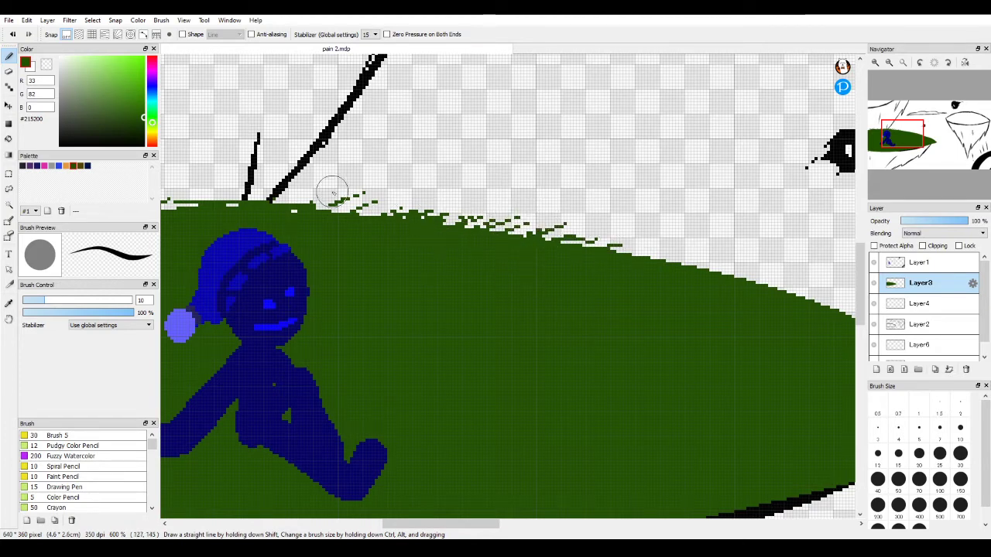
{"action": "mouse_move", "coordinate": [332, 192]}
{"action": "left_mouse_down"}
{"action": "mouse_move", "coordinate": [387, 194]}
{"action": "mouse_move", "coordinate": [480, 250]}
{"action": "left_mouse_up"}
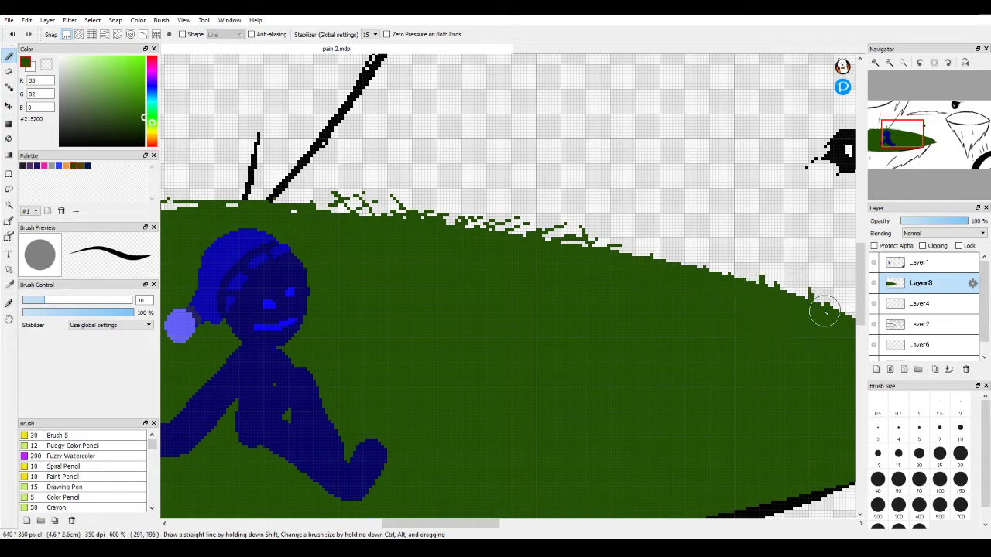
{"action": "mouse_move", "coordinate": [825, 311]}
{"action": "left_mouse_down"}
{"action": "mouse_move", "coordinate": [706, 244]}
{"action": "mouse_move", "coordinate": [712, 265]}
{"action": "mouse_move", "coordinate": [699, 260]}
{"action": "mouse_move", "coordinate": [647, 221]}
{"action": "left_mouse_up"}
{"action": "key", "text": "space"}
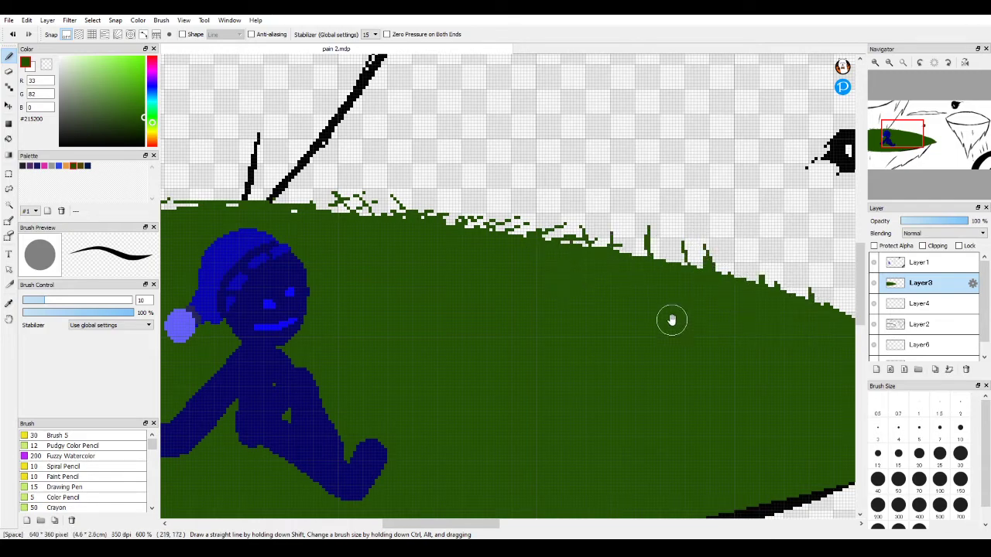
Roughen the island's tip and its lower edge with small dark green grass strokes.
{"action": "mouse_move", "coordinate": [671, 320]}
{"action": "left_mouse_down"}
{"action": "mouse_move", "coordinate": [458, 263]}
{"action": "mouse_move", "coordinate": [502, 264]}
{"action": "mouse_move", "coordinate": [463, 195]}
{"action": "mouse_move", "coordinate": [287, 116]}
{"action": "mouse_move", "coordinate": [305, 108]}
{"action": "mouse_move", "coordinate": [304, 118]}
{"action": "mouse_move", "coordinate": [397, 168]}
{"action": "left_mouse_up"}
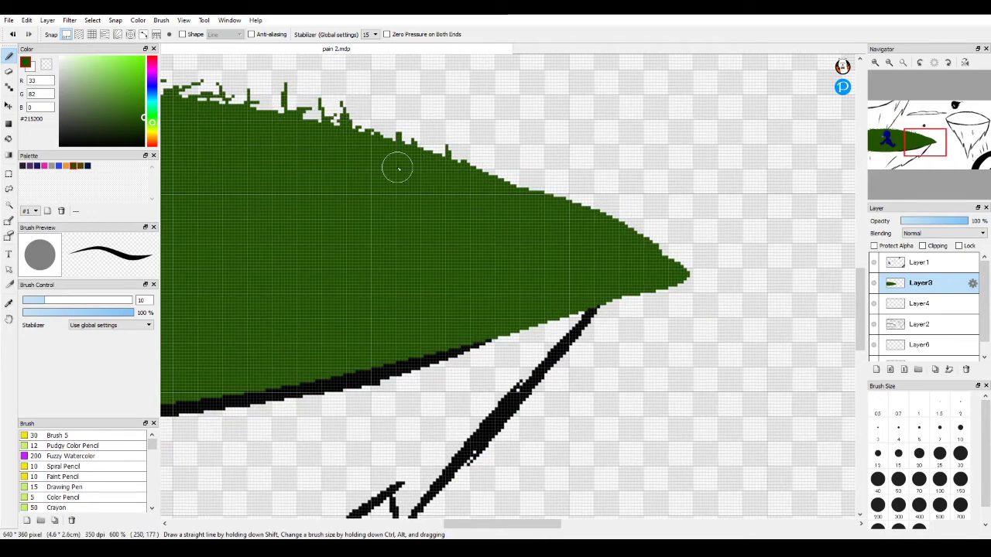
{"action": "mouse_move", "coordinate": [490, 180]}
{"action": "left_mouse_down"}
{"action": "mouse_move", "coordinate": [651, 223]}
{"action": "mouse_move", "coordinate": [681, 246]}
{"action": "mouse_move", "coordinate": [620, 233]}
{"action": "mouse_move", "coordinate": [691, 282]}
{"action": "mouse_move", "coordinate": [619, 235]}
{"action": "mouse_move", "coordinate": [692, 269]}
{"action": "mouse_move", "coordinate": [634, 287]}
{"action": "mouse_move", "coordinate": [661, 281]}
{"action": "mouse_move", "coordinate": [641, 239]}
{"action": "mouse_move", "coordinate": [702, 272]}
{"action": "mouse_move", "coordinate": [583, 317]}
{"action": "mouse_move", "coordinate": [611, 284]}
{"action": "mouse_move", "coordinate": [658, 298]}
{"action": "mouse_move", "coordinate": [623, 291]}
{"action": "mouse_move", "coordinate": [505, 335]}
{"action": "mouse_move", "coordinate": [519, 343]}
{"action": "mouse_move", "coordinate": [542, 335]}
{"action": "mouse_move", "coordinate": [430, 352]}
{"action": "left_mouse_up"}
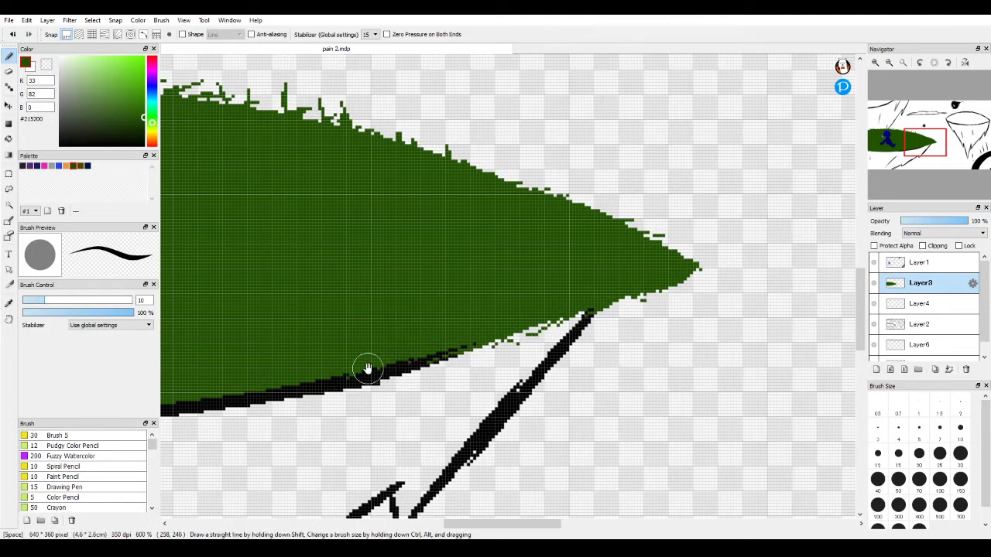
{"action": "mouse_move", "coordinate": [367, 367]}
{"action": "left_mouse_down"}
{"action": "mouse_move", "coordinate": [653, 261]}
{"action": "mouse_move", "coordinate": [439, 317]}
{"action": "mouse_move", "coordinate": [311, 329]}
{"action": "mouse_move", "coordinate": [547, 297]}
{"action": "mouse_move", "coordinate": [659, 304]}
{"action": "left_mouse_up"}
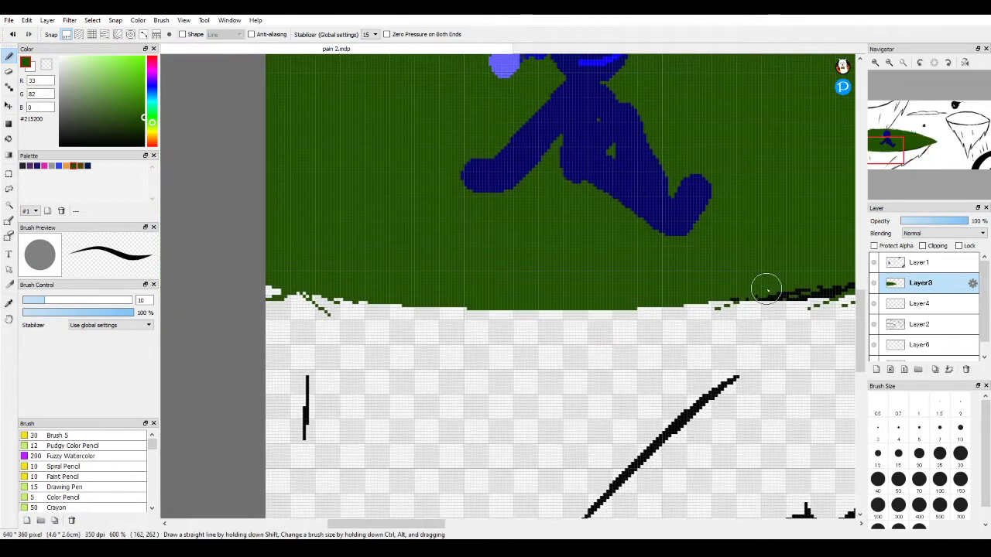
{"action": "mouse_move", "coordinate": [766, 289]}
{"action": "left_mouse_down"}
{"action": "mouse_move", "coordinate": [665, 301]}
{"action": "mouse_move", "coordinate": [618, 322]}
{"action": "mouse_move", "coordinate": [682, 307]}
{"action": "mouse_move", "coordinate": [585, 319]}
{"action": "mouse_move", "coordinate": [617, 281]}
{"action": "mouse_move", "coordinate": [723, 308]}
{"action": "mouse_move", "coordinate": [675, 292]}
{"action": "mouse_move", "coordinate": [601, 307]}
{"action": "mouse_move", "coordinate": [594, 296]}
{"action": "mouse_move", "coordinate": [480, 324]}
{"action": "mouse_move", "coordinate": [418, 297]}
{"action": "mouse_move", "coordinate": [395, 301]}
{"action": "mouse_move", "coordinate": [440, 320]}
{"action": "mouse_move", "coordinate": [527, 321]}
{"action": "mouse_move", "coordinate": [611, 301]}
{"action": "left_mouse_up"}
{"action": "key", "text": "space"}
{"action": "mouse_move", "coordinate": [695, 354]}
{"action": "left_mouse_down"}
{"action": "mouse_move", "coordinate": [680, 383]}
{"action": "mouse_move", "coordinate": [475, 327]}
{"action": "mouse_move", "coordinate": [485, 340]}
{"action": "left_mouse_up"}
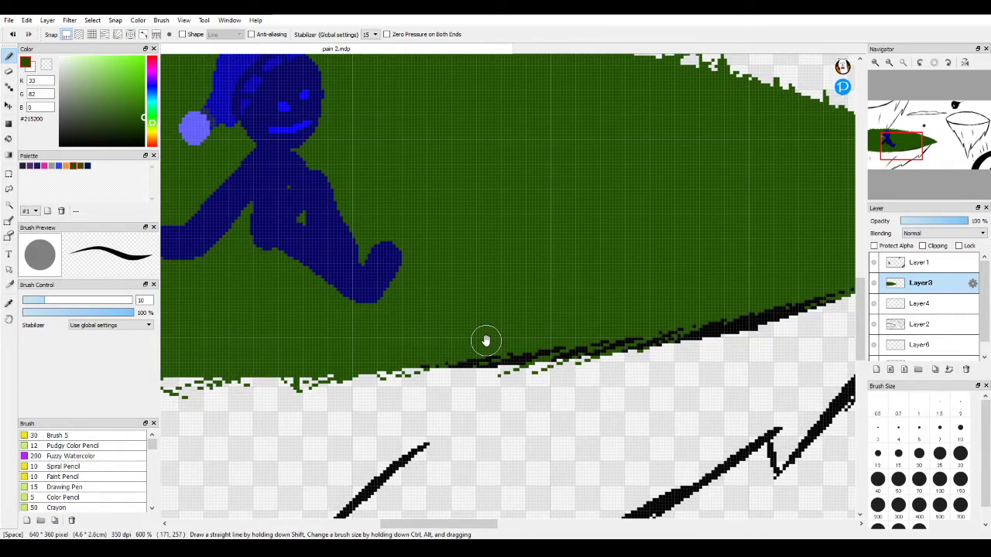
Turn on Protect Alpha for Layer3 and darken the brush color to #081500, undoing the test stroke.
{"action": "left_click_drag", "start_coordinate": [705, 249], "coordinate": [792, 348]}
{"action": "left_click_drag", "start_coordinate": [577, 270], "coordinate": [688, 320]}
{"action": "left_click_drag", "start_coordinate": [617, 325], "coordinate": [617, 277]}
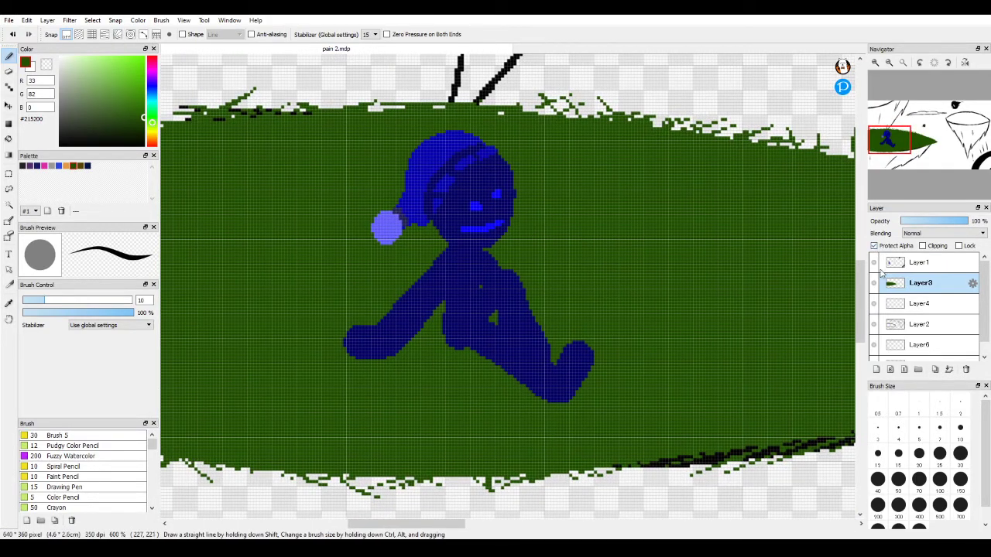
{"action": "left_click_drag", "start_coordinate": [513, 323], "coordinate": [626, 334]}
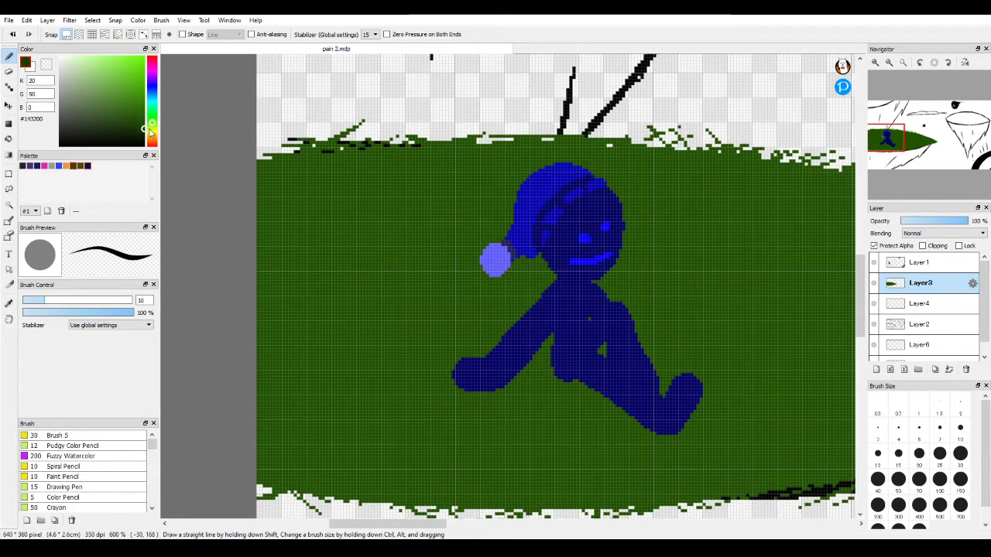
{"action": "left_click_drag", "start_coordinate": [155, 139], "coordinate": [155, 143]}
{"action": "left_click_drag", "start_coordinate": [347, 312], "coordinate": [418, 291]}
{"action": "key", "text": "ctrl+z"}
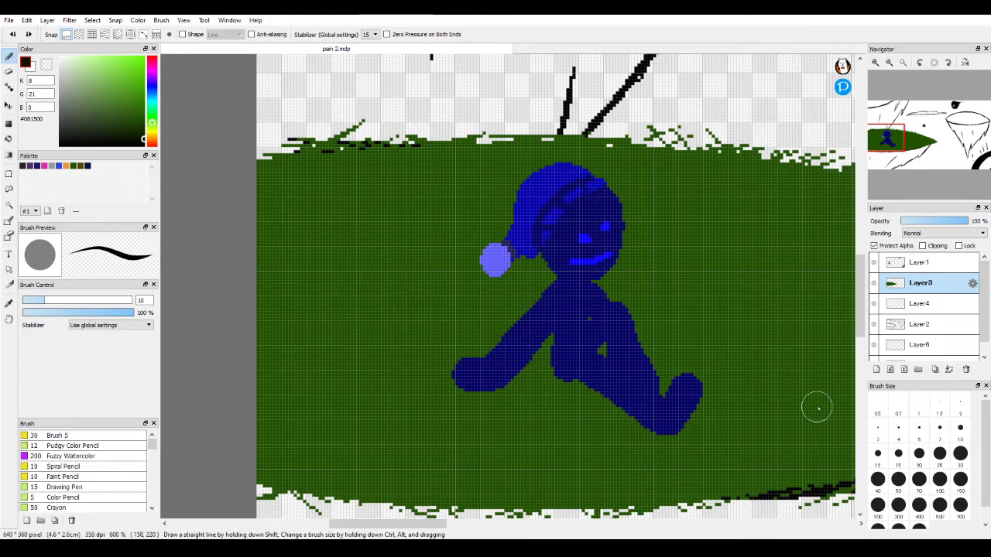
Draw short grass blades in #081500 with a 5 px brush on the island surface between the character and the tip.
{"action": "left_click", "coordinate": [919, 428]}
{"action": "mouse_move", "coordinate": [812, 333]}
{"action": "left_mouse_down"}
{"action": "mouse_move", "coordinate": [531, 364]}
{"action": "mouse_move", "coordinate": [398, 327]}
{"action": "mouse_move", "coordinate": [451, 316]}
{"action": "mouse_move", "coordinate": [482, 276]}
{"action": "mouse_move", "coordinate": [532, 291]}
{"action": "left_mouse_up"}
{"action": "left_click_drag", "start_coordinate": [677, 304], "coordinate": [701, 293]}
{"action": "left_click_drag", "start_coordinate": [702, 315], "coordinate": [745, 304]}
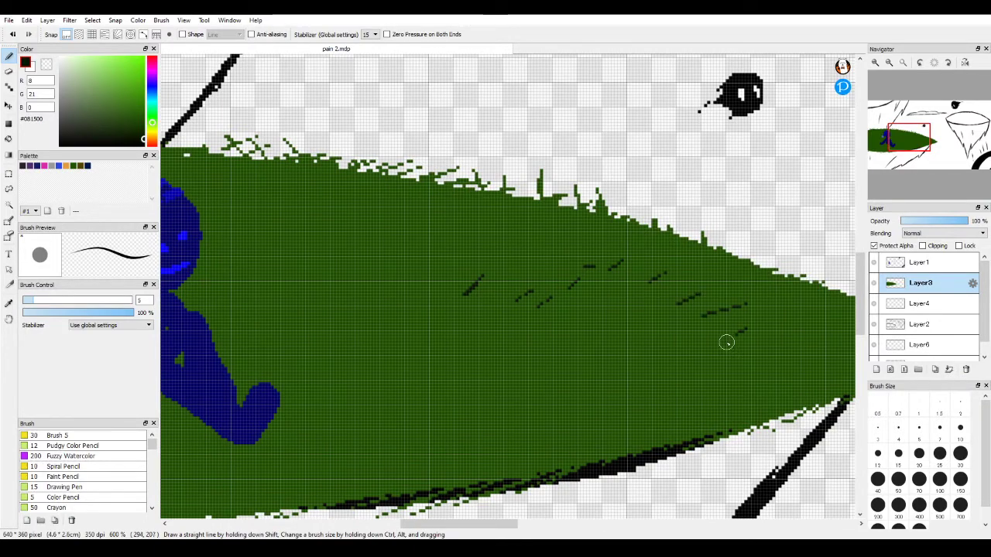
{"action": "left_click_drag", "start_coordinate": [619, 390], "coordinate": [627, 341]}
{"action": "left_click_drag", "start_coordinate": [578, 368], "coordinate": [581, 324]}
{"action": "left_click_drag", "start_coordinate": [567, 338], "coordinate": [582, 280]}
{"action": "left_click_drag", "start_coordinate": [529, 309], "coordinate": [563, 272]}
{"action": "left_click_drag", "start_coordinate": [574, 320], "coordinate": [606, 297]}
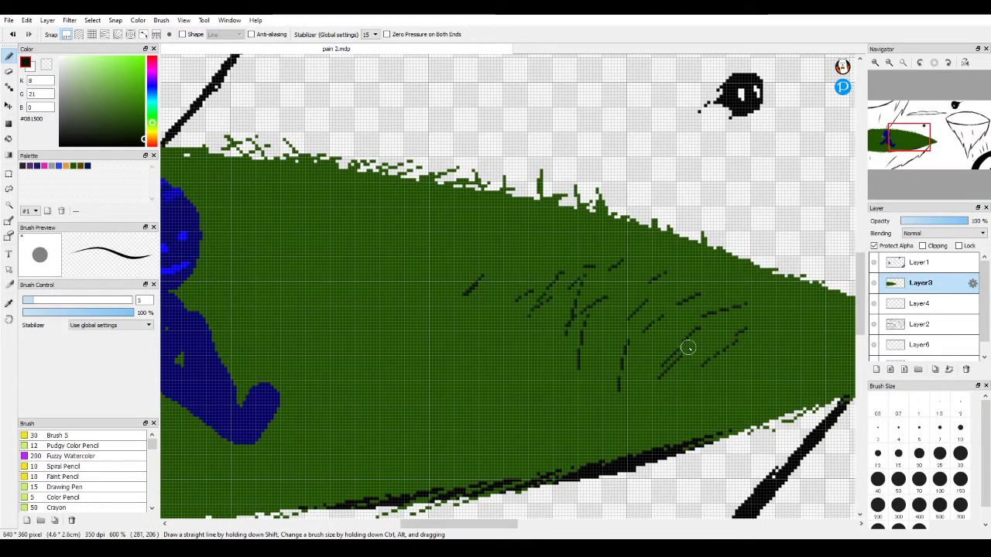
Draw more short #081500 grass blades on the middle and lower island surface between the blue character and the tip.
{"action": "scroll", "coordinate": [687, 348], "scroll_direction": "down", "scroll_amount": 3}
{"action": "left_click_drag", "start_coordinate": [564, 268], "coordinate": [529, 303]}
{"action": "left_click_drag", "start_coordinate": [549, 250], "coordinate": [532, 277]}
{"action": "left_click_drag", "start_coordinate": [497, 226], "coordinate": [486, 268]}
{"action": "left_click_drag", "start_coordinate": [382, 212], "coordinate": [360, 247]}
{"action": "left_click_drag", "start_coordinate": [429, 206], "coordinate": [403, 252]}
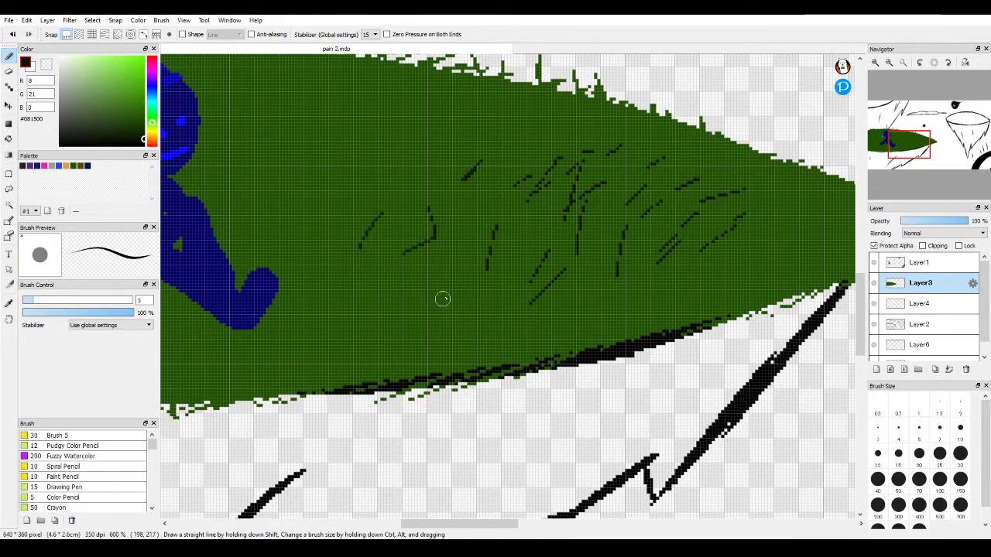
{"action": "left_click_drag", "start_coordinate": [494, 265], "coordinate": [443, 299]}
{"action": "left_click_drag", "start_coordinate": [531, 286], "coordinate": [508, 307]}
{"action": "left_click_drag", "start_coordinate": [460, 306], "coordinate": [450, 328]}
{"action": "left_click_drag", "start_coordinate": [347, 286], "coordinate": [398, 313]}
{"action": "left_click_drag", "start_coordinate": [437, 244], "coordinate": [555, 350]}
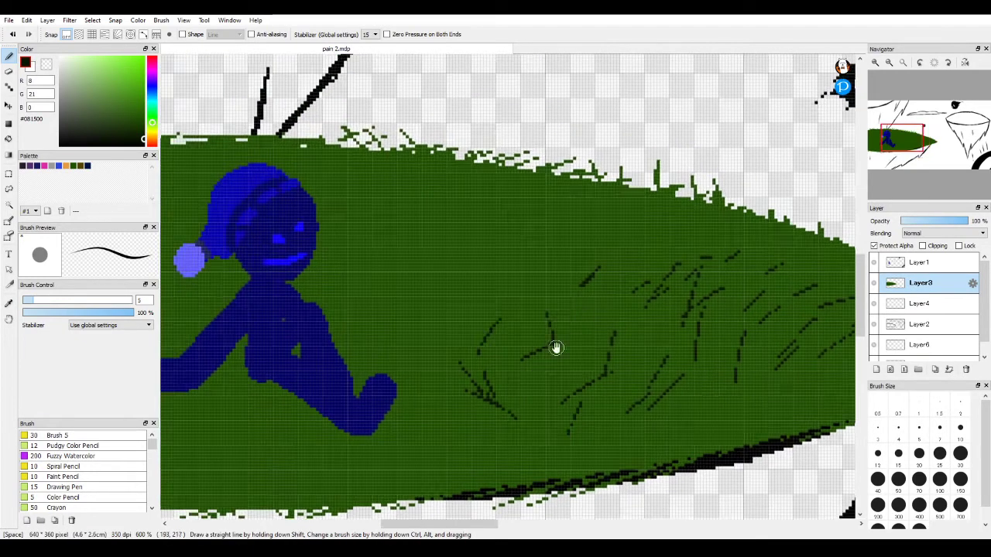
Scatter dark grass blades on the island surface directly beside the character's face and torso.
{"action": "left_click_drag", "start_coordinate": [549, 307], "coordinate": [522, 294]}
{"action": "left_click_drag", "start_coordinate": [460, 273], "coordinate": [419, 316]}
{"action": "left_click_drag", "start_coordinate": [401, 292], "coordinate": [454, 251]}
{"action": "left_click_drag", "start_coordinate": [399, 283], "coordinate": [381, 295]}
{"action": "left_click_drag", "start_coordinate": [560, 232], "coordinate": [544, 262]}
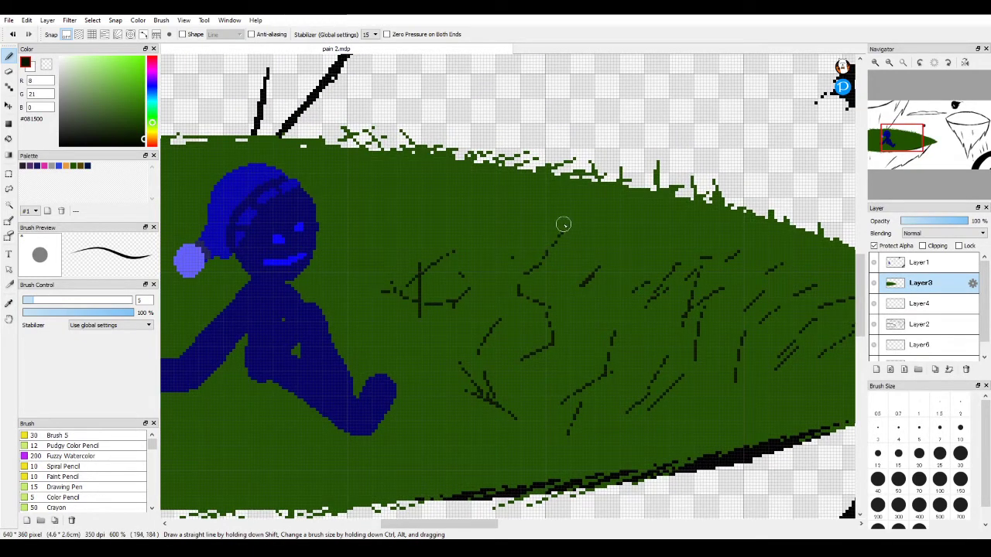
{"action": "left_click_drag", "start_coordinate": [378, 224], "coordinate": [393, 251]}
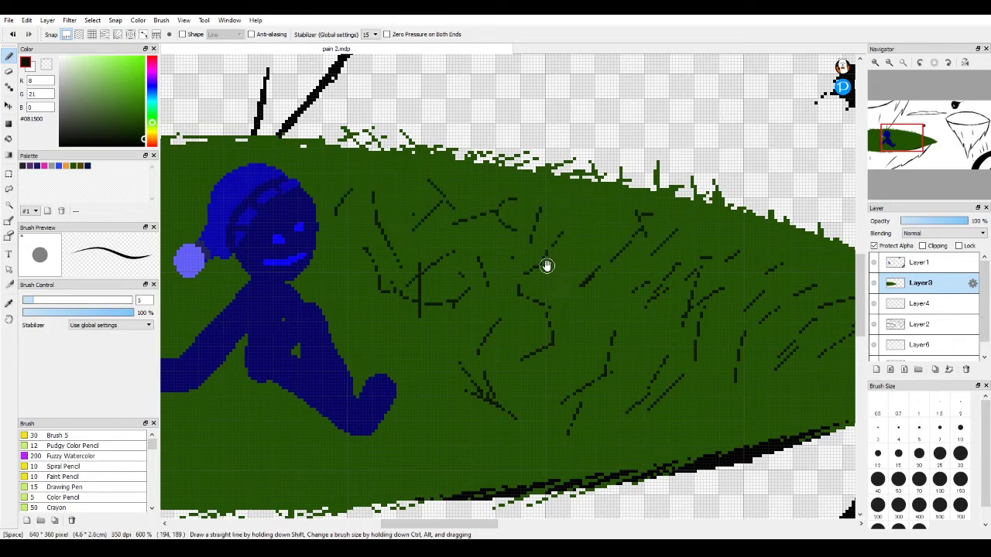
Draw short dark grass blades on the surface behind the character's hat, undoing the cluster drawn lower down.
{"action": "mouse_move", "coordinate": [401, 294]}
{"action": "left_mouse_down"}
{"action": "mouse_move", "coordinate": [609, 319]}
{"action": "mouse_move", "coordinate": [728, 311]}
{"action": "left_mouse_up"}
{"action": "left_click_drag", "start_coordinate": [660, 253], "coordinate": [644, 207]}
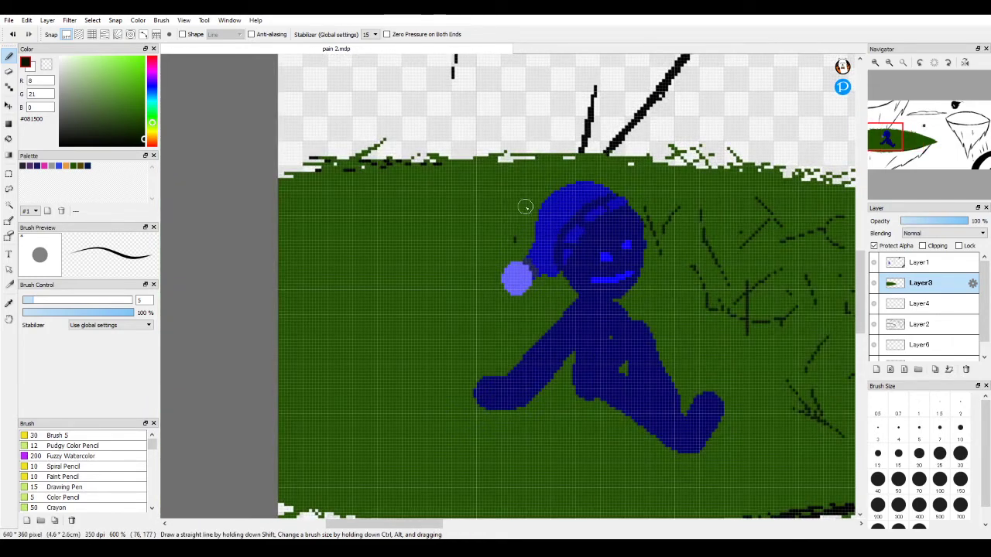
{"action": "left_click_drag", "start_coordinate": [502, 205], "coordinate": [486, 232]}
{"action": "left_click_drag", "start_coordinate": [469, 232], "coordinate": [467, 255]}
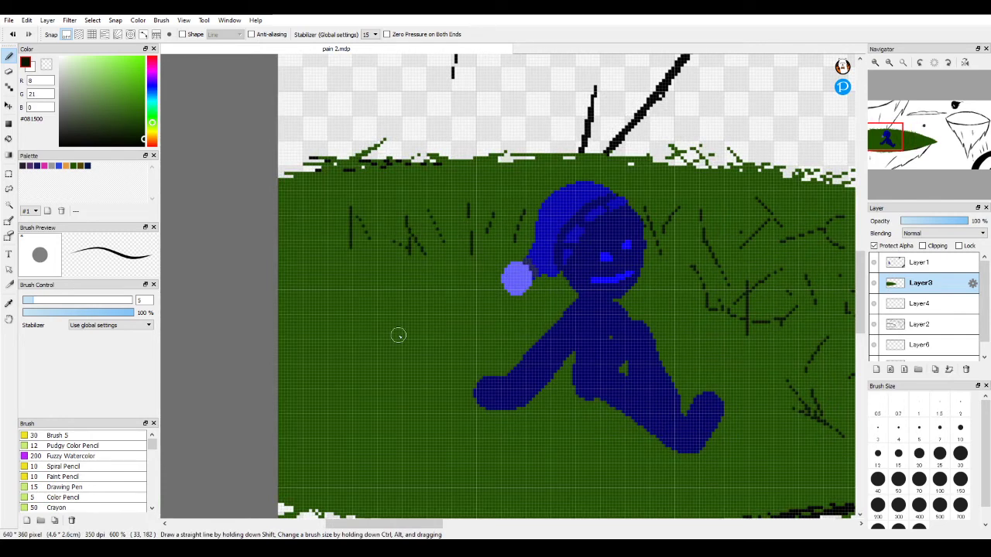
{"action": "left_click_drag", "start_coordinate": [365, 370], "coordinate": [360, 401]}
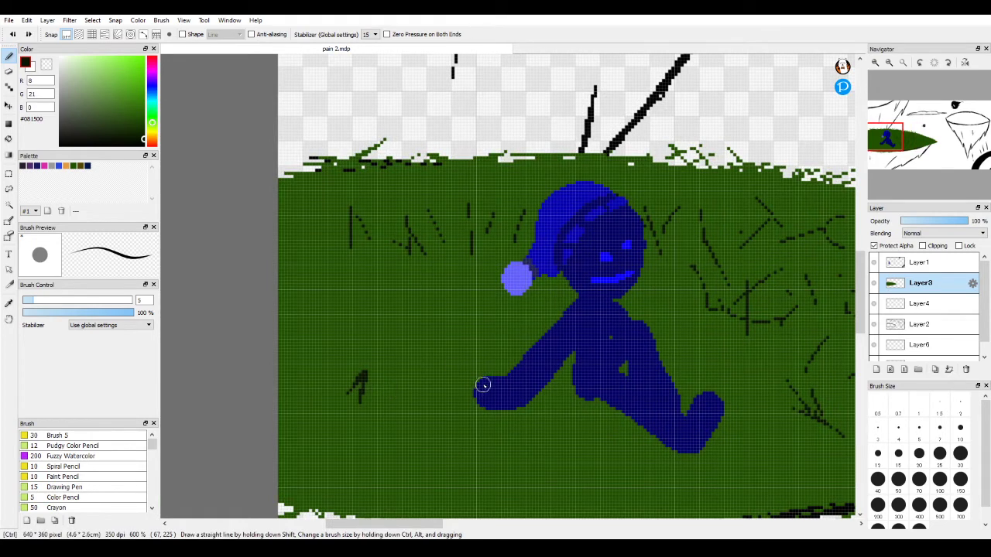
{"action": "key", "text": "ctrl+z"}
{"action": "key", "text": "ctrl+z"}
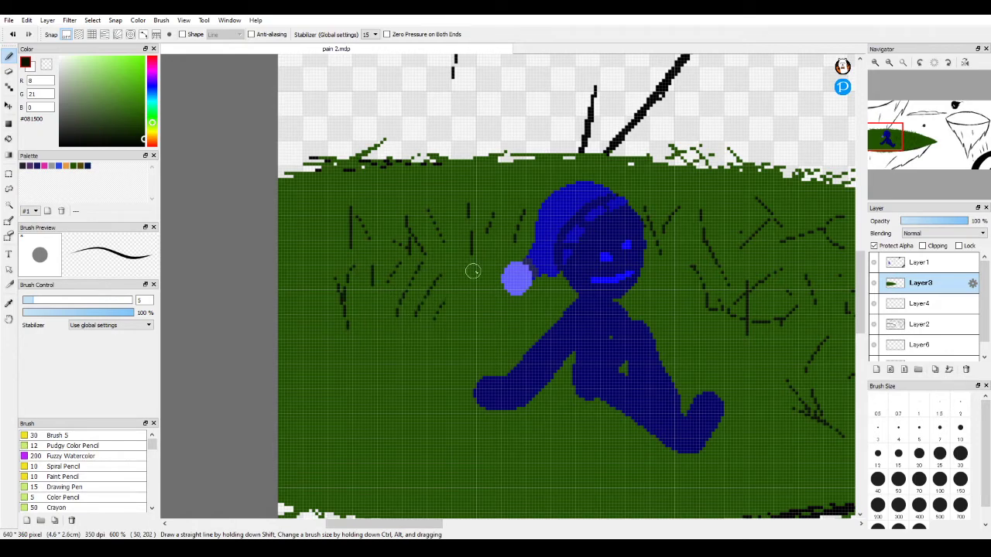
Continue the dark grass blades around the character's rear leg and along the surface beneath the legs.
{"action": "left_click_drag", "start_coordinate": [674, 284], "coordinate": [493, 278]}
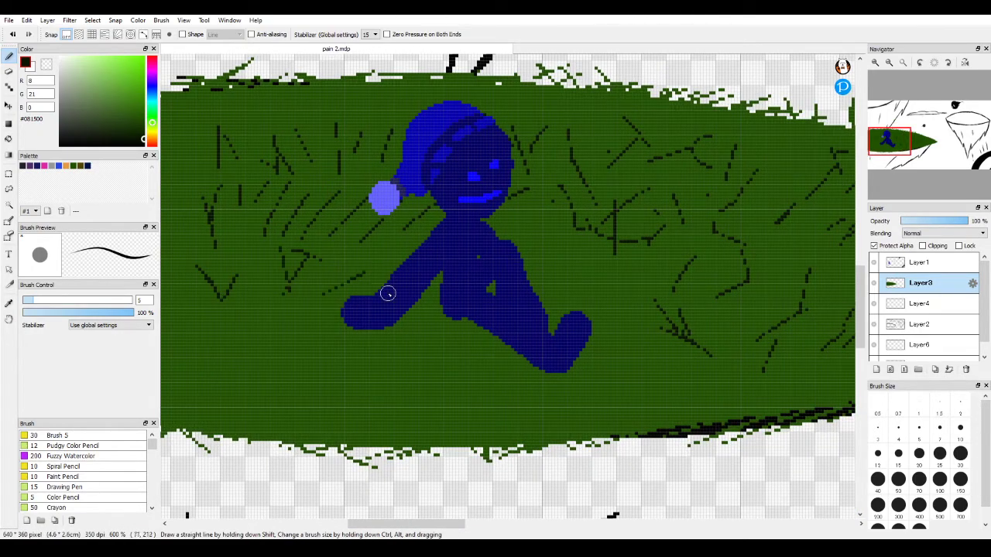
{"action": "key", "text": "space"}
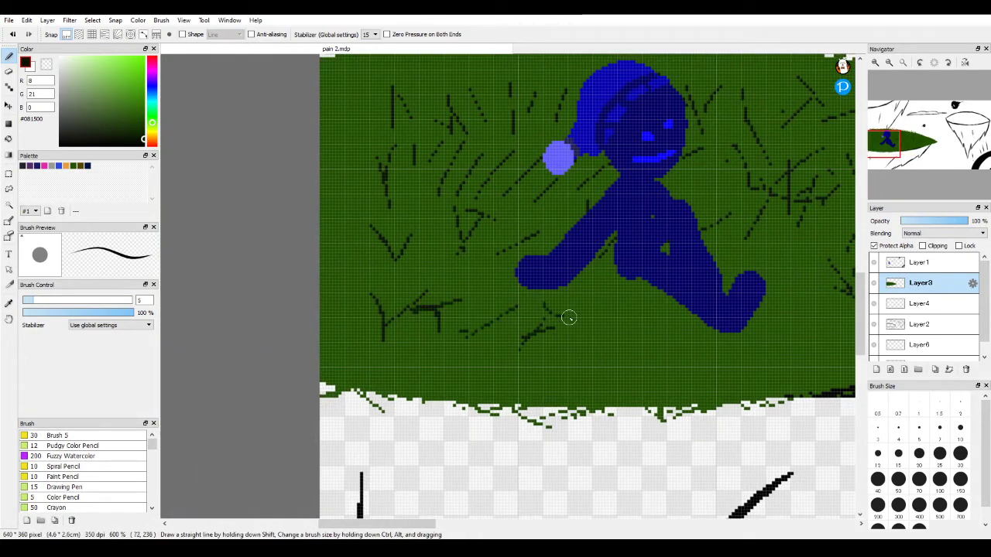
{"action": "left_click_drag", "start_coordinate": [680, 347], "coordinate": [678, 316]}
{"action": "left_click_drag", "start_coordinate": [723, 341], "coordinate": [731, 335]}
{"action": "left_click_drag", "start_coordinate": [715, 352], "coordinate": [564, 381]}
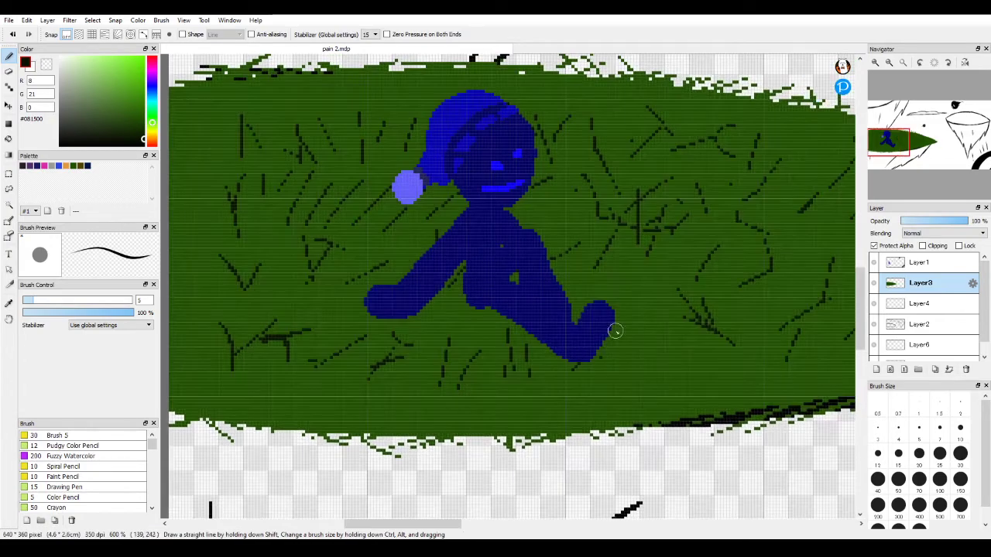
{"action": "mouse_move", "coordinate": [709, 340]}
{"action": "left_mouse_down"}
{"action": "mouse_move", "coordinate": [674, 385]}
{"action": "mouse_move", "coordinate": [652, 345]}
{"action": "mouse_move", "coordinate": [696, 332]}
{"action": "mouse_move", "coordinate": [823, 406]}
{"action": "mouse_move", "coordinate": [690, 411]}
{"action": "mouse_move", "coordinate": [649, 369]}
{"action": "mouse_move", "coordinate": [745, 274]}
{"action": "mouse_move", "coordinate": [647, 300]}
{"action": "mouse_move", "coordinate": [460, 307]}
{"action": "mouse_move", "coordinate": [569, 276]}
{"action": "left_mouse_up"}
{"action": "left_click_drag", "start_coordinate": [518, 331], "coordinate": [562, 372]}
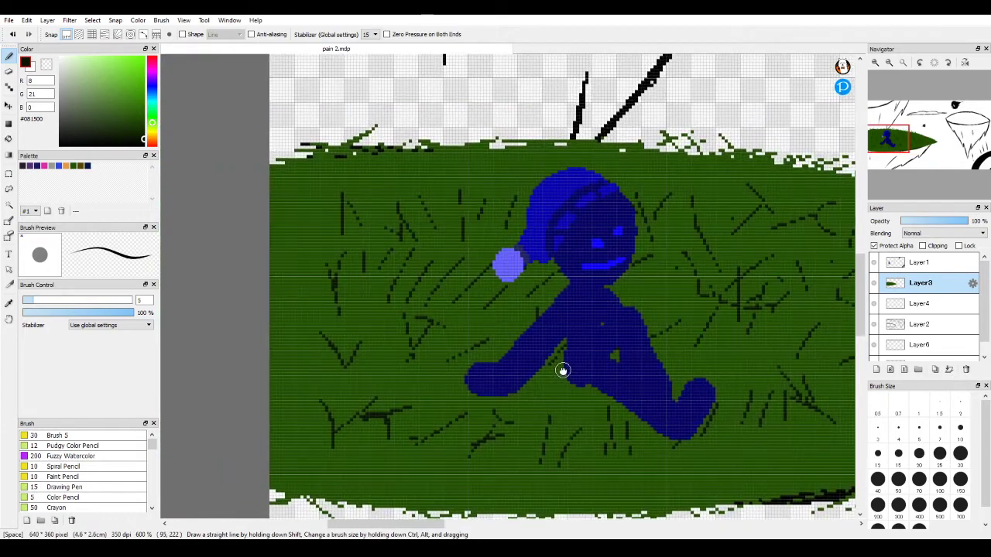
Undo all the dark grass blades drawn on the island's surface.
{"action": "left_click_drag", "start_coordinate": [328, 165], "coordinate": [420, 257]}
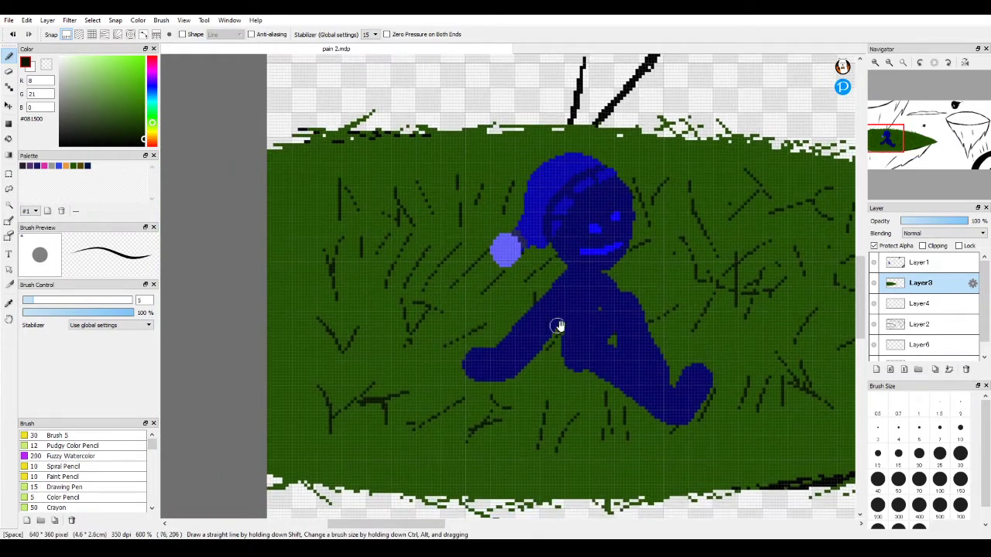
{"action": "left_click_drag", "start_coordinate": [557, 328], "coordinate": [197, 328]}
{"action": "left_click_drag", "start_coordinate": [615, 390], "coordinate": [801, 361]}
{"action": "left_click_drag", "start_coordinate": [584, 338], "coordinate": [495, 354]}
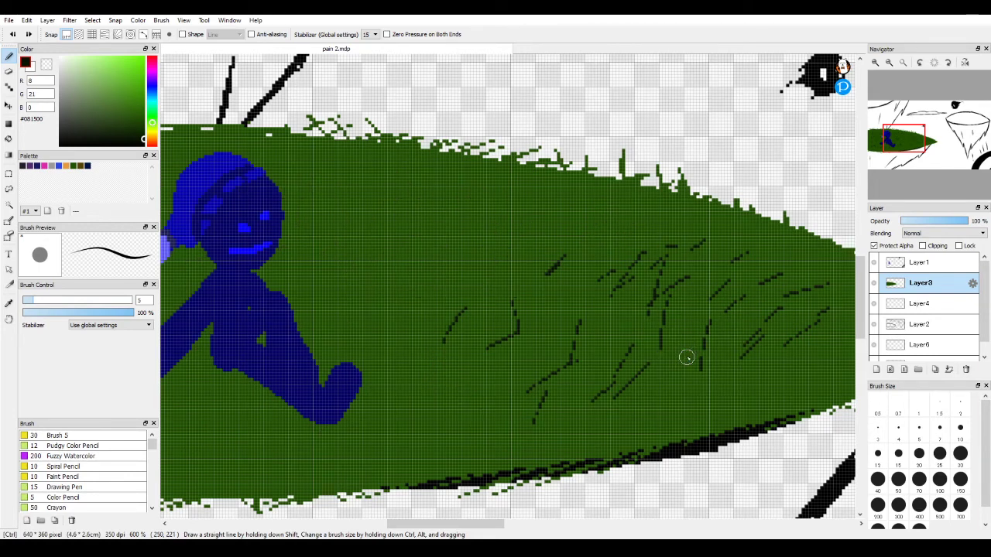
{"action": "key", "text": "ctrl+z"}
{"action": "key", "text": "ctrl+z"}
{"action": "key", "text": "ctrl+z"}
{"action": "key", "text": "ctrl+z"}
{"action": "key", "text": "ctrl+z"}
{"action": "key", "text": "ctrl+z"}
{"action": "key", "text": "ctrl+z"}
{"action": "key", "text": "ctrl+z"}
{"action": "key", "text": "ctrl+z"}
{"action": "key", "text": "ctrl+z"}
{"action": "key", "text": "ctrl+z"}
{"action": "key", "text": "ctrl+z"}
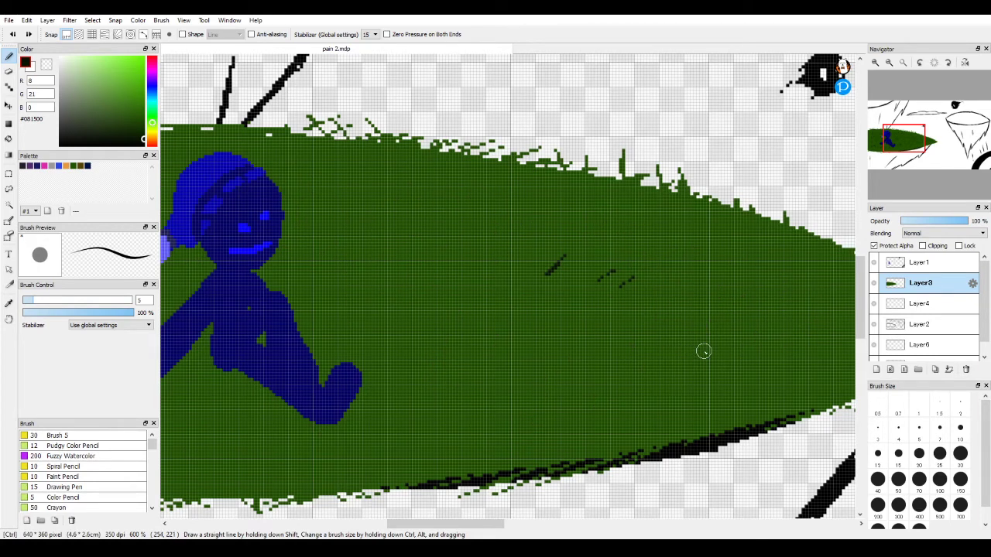
{"action": "key", "text": "ctrl+z"}
Sample the island's green and change the brush color to the darker, duller green #19300F.
{"action": "left_click_drag", "start_coordinate": [692, 352], "coordinate": [783, 347]}
{"action": "mouse_move", "coordinate": [233, 268]}
{"action": "left_mouse_down"}
{"action": "mouse_move", "coordinate": [687, 288]}
{"action": "mouse_move", "coordinate": [582, 252]}
{"action": "left_mouse_up"}
{"action": "left_click", "coordinate": [451, 297], "text": "alt"}
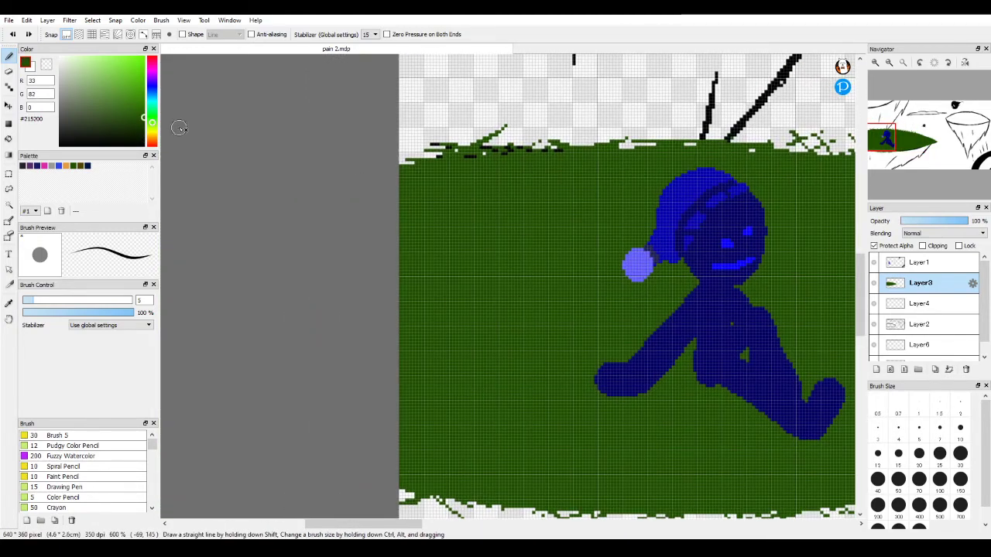
{"action": "left_click_drag", "start_coordinate": [155, 124], "coordinate": [117, 129]}
Try shadow boundary lines in #19300F across the island's surface around the character, undoing each one.
{"action": "mouse_move", "coordinate": [356, 244]}
{"action": "left_mouse_down"}
{"action": "mouse_move", "coordinate": [420, 219]}
{"action": "mouse_move", "coordinate": [400, 222]}
{"action": "left_mouse_up"}
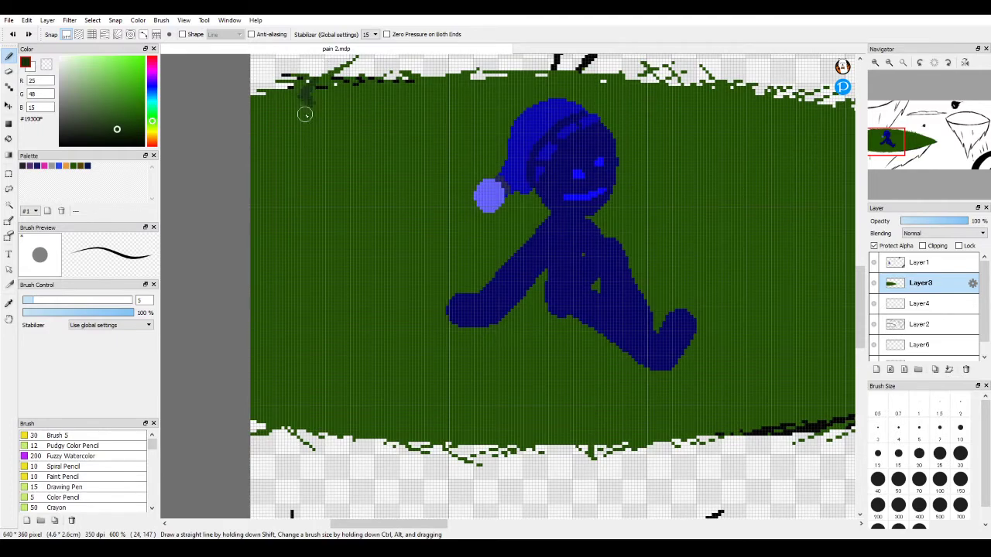
{"action": "mouse_move", "coordinate": [289, 322]}
{"action": "left_mouse_down"}
{"action": "mouse_move", "coordinate": [341, 397]}
{"action": "mouse_move", "coordinate": [462, 474]}
{"action": "left_mouse_up"}
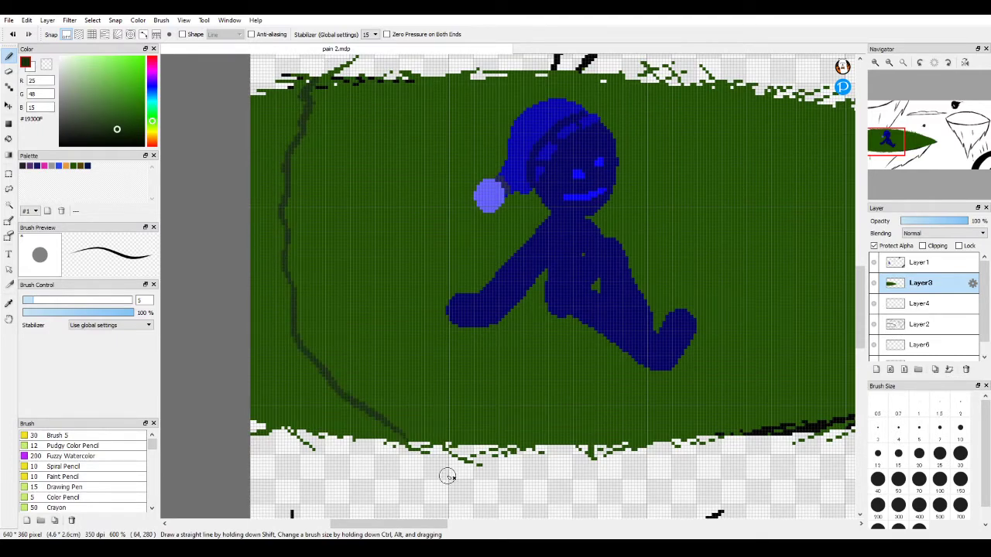
{"action": "key", "text": "ctrl+z"}
{"action": "mouse_move", "coordinate": [583, 356]}
{"action": "left_mouse_down"}
{"action": "mouse_move", "coordinate": [558, 343]}
{"action": "mouse_move", "coordinate": [454, 361]}
{"action": "left_mouse_up"}
{"action": "left_click_drag", "start_coordinate": [531, 367], "coordinate": [506, 363]}
{"action": "left_click_drag", "start_coordinate": [385, 357], "coordinate": [502, 363]}
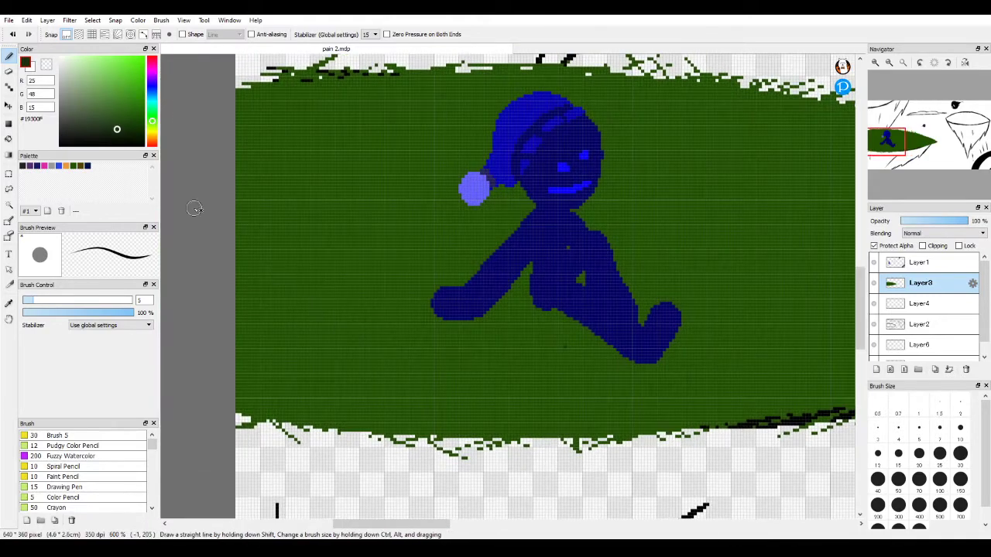
{"action": "mouse_move", "coordinate": [194, 208]}
{"action": "left_mouse_down"}
{"action": "mouse_move", "coordinate": [276, 257]}
{"action": "mouse_move", "coordinate": [619, 411]}
{"action": "mouse_move", "coordinate": [619, 380]}
{"action": "left_mouse_up"}
{"action": "key", "text": "ctrl+z"}
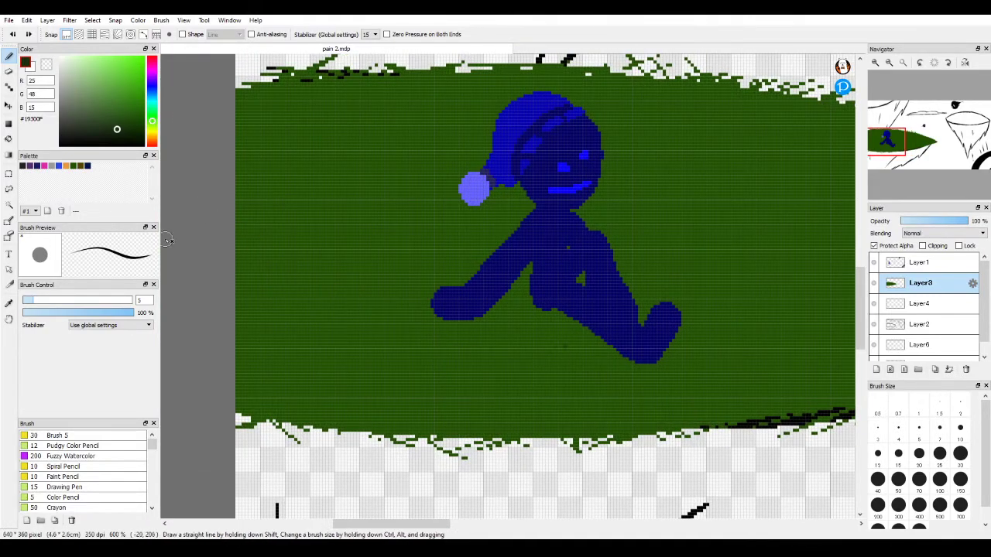
Draw a curved #19300F shadow boundary from the canvas's left edge, under the character's feet, to the island's lower edge toward the tip.
{"action": "mouse_move", "coordinate": [189, 227]}
{"action": "left_mouse_down"}
{"action": "mouse_move", "coordinate": [441, 318]}
{"action": "mouse_move", "coordinate": [604, 352]}
{"action": "mouse_move", "coordinate": [790, 370]}
{"action": "left_mouse_up"}
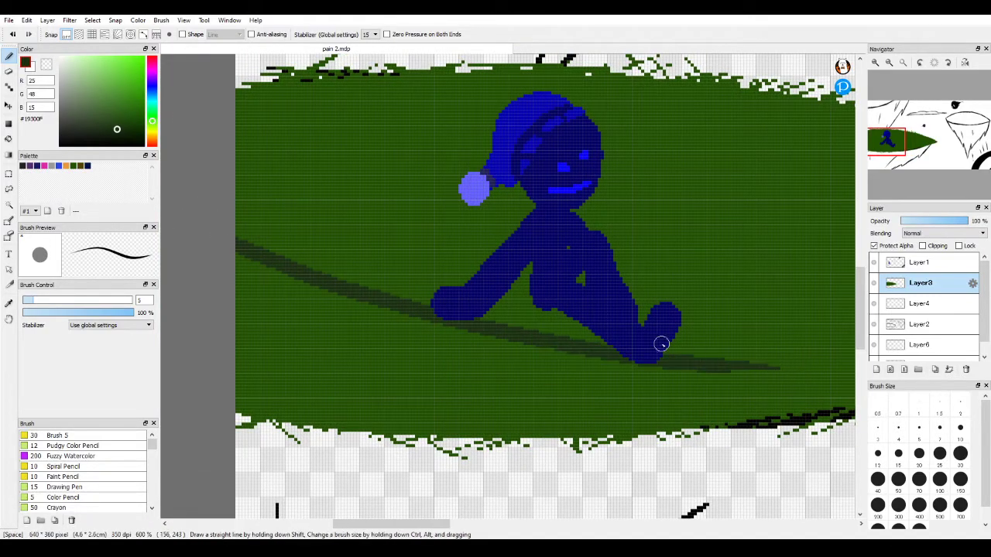
{"action": "mouse_move", "coordinate": [688, 355]}
{"action": "left_mouse_down"}
{"action": "mouse_move", "coordinate": [504, 309]}
{"action": "mouse_move", "coordinate": [321, 287]}
{"action": "mouse_move", "coordinate": [449, 299]}
{"action": "mouse_move", "coordinate": [851, 285]}
{"action": "left_mouse_up"}
{"action": "left_click_drag", "start_coordinate": [256, 335], "coordinate": [644, 341]}
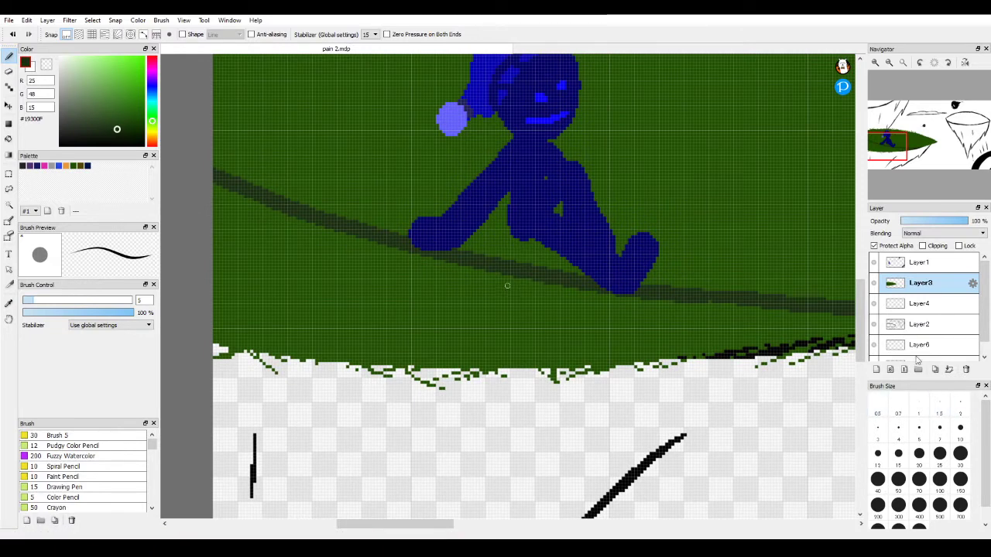
Paint the area between the shadow boundary and the island's lower edge in #19300F with a 30 px brush.
{"action": "left_click", "coordinate": [959, 456]}
{"action": "mouse_move", "coordinate": [373, 319]}
{"action": "left_mouse_down"}
{"action": "mouse_move", "coordinate": [425, 357]}
{"action": "mouse_move", "coordinate": [290, 345]}
{"action": "mouse_move", "coordinate": [309, 362]}
{"action": "mouse_move", "coordinate": [198, 301]}
{"action": "mouse_move", "coordinate": [299, 293]}
{"action": "mouse_move", "coordinate": [230, 257]}
{"action": "mouse_move", "coordinate": [220, 228]}
{"action": "mouse_move", "coordinate": [447, 307]}
{"action": "mouse_move", "coordinate": [768, 373]}
{"action": "mouse_move", "coordinate": [433, 385]}
{"action": "left_mouse_up"}
{"action": "mouse_move", "coordinate": [635, 407]}
{"action": "left_mouse_down"}
{"action": "mouse_move", "coordinate": [294, 438]}
{"action": "mouse_move", "coordinate": [297, 430]}
{"action": "left_mouse_up"}
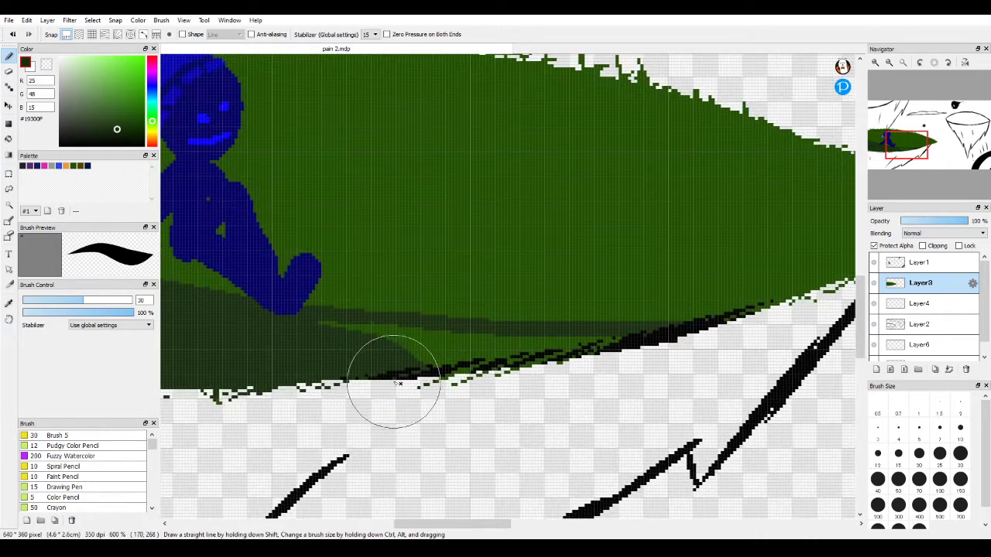
{"action": "mouse_move", "coordinate": [393, 380]}
{"action": "left_mouse_down"}
{"action": "mouse_move", "coordinate": [327, 356]}
{"action": "mouse_move", "coordinate": [741, 380]}
{"action": "mouse_move", "coordinate": [721, 420]}
{"action": "mouse_move", "coordinate": [710, 391]}
{"action": "left_mouse_up"}
{"action": "key", "text": "space"}
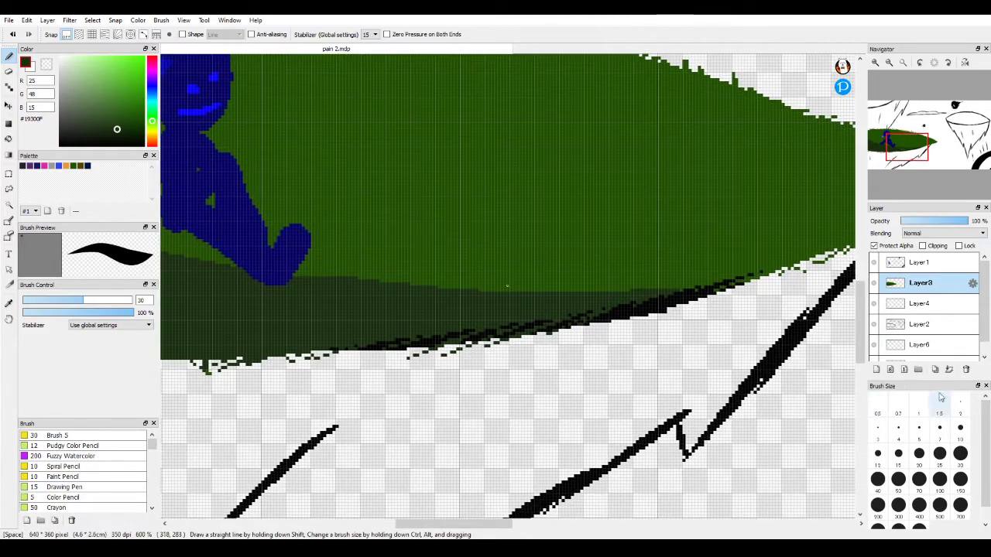
Set the brush size to 5 px, choose the brown #524500 and make Layer4 the active layer.
{"action": "left_click", "coordinate": [921, 438]}
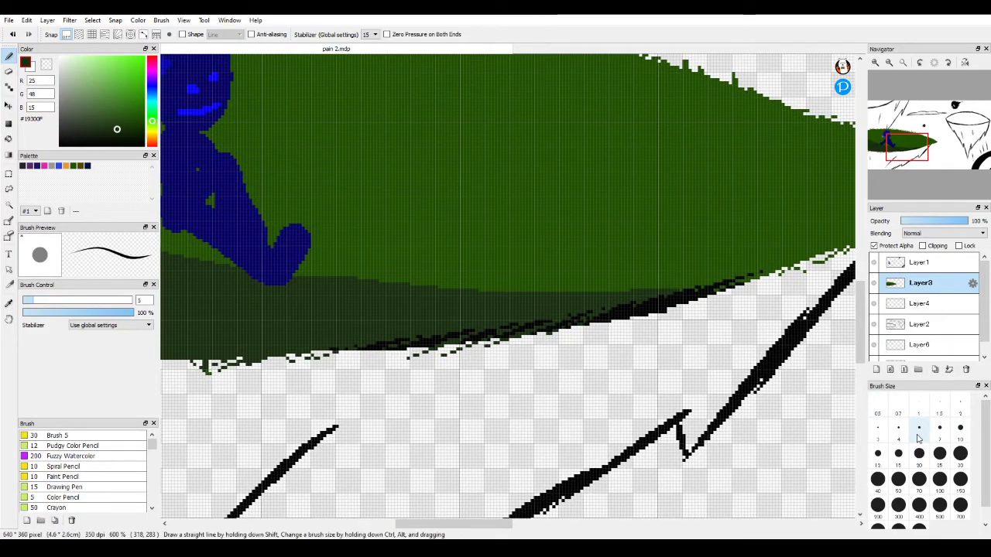
{"action": "key", "text": "space"}
{"action": "left_click_drag", "start_coordinate": [517, 213], "coordinate": [772, 324]}
{"action": "left_click_drag", "start_coordinate": [683, 311], "coordinate": [751, 285]}
{"action": "left_click_drag", "start_coordinate": [659, 349], "coordinate": [451, 213]}
{"action": "mouse_move", "coordinate": [678, 329]}
{"action": "left_mouse_down"}
{"action": "mouse_move", "coordinate": [551, 336]}
{"action": "mouse_move", "coordinate": [487, 357]}
{"action": "left_mouse_up"}
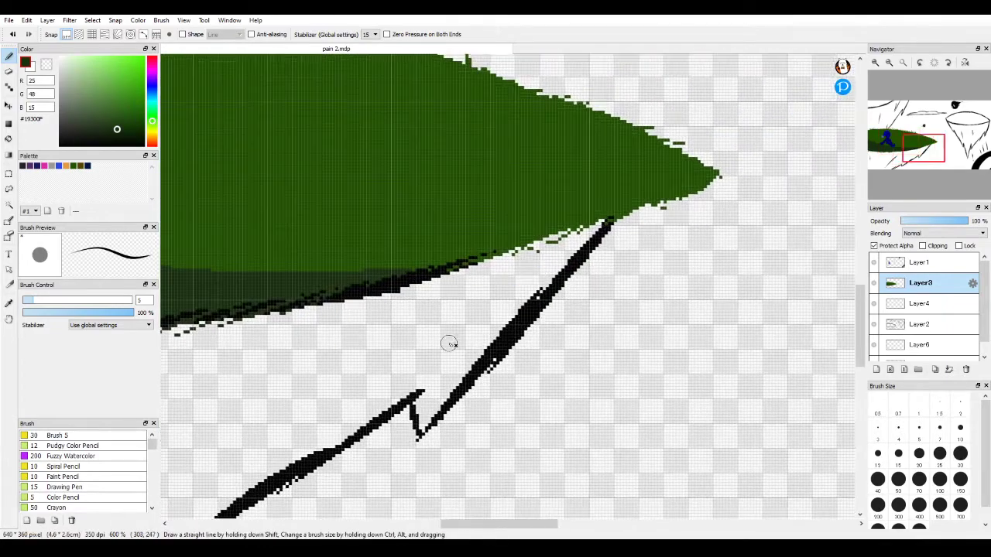
{"action": "left_click", "coordinate": [81, 167]}
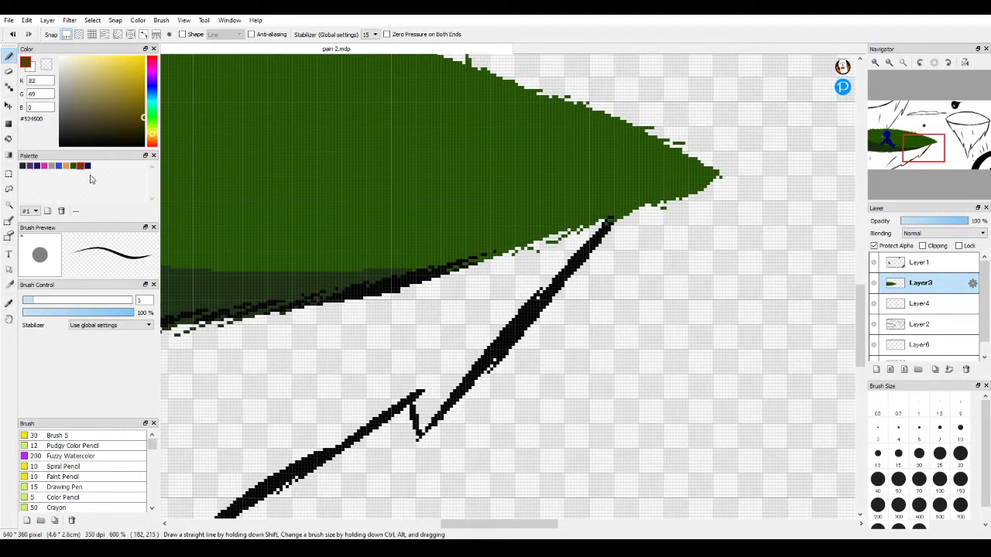
{"action": "left_click", "coordinate": [910, 310]}
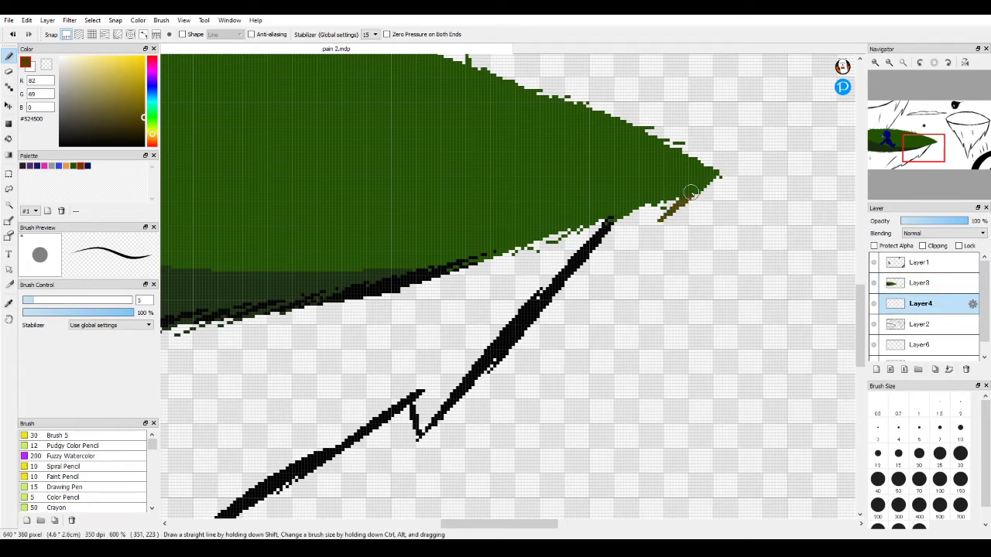
Outline the island's rocky underside in brown from the tip down to the first notch and along the next slope.
{"action": "mouse_move", "coordinate": [694, 196]}
{"action": "left_mouse_down"}
{"action": "mouse_move", "coordinate": [544, 325]}
{"action": "mouse_move", "coordinate": [429, 445]}
{"action": "left_mouse_up"}
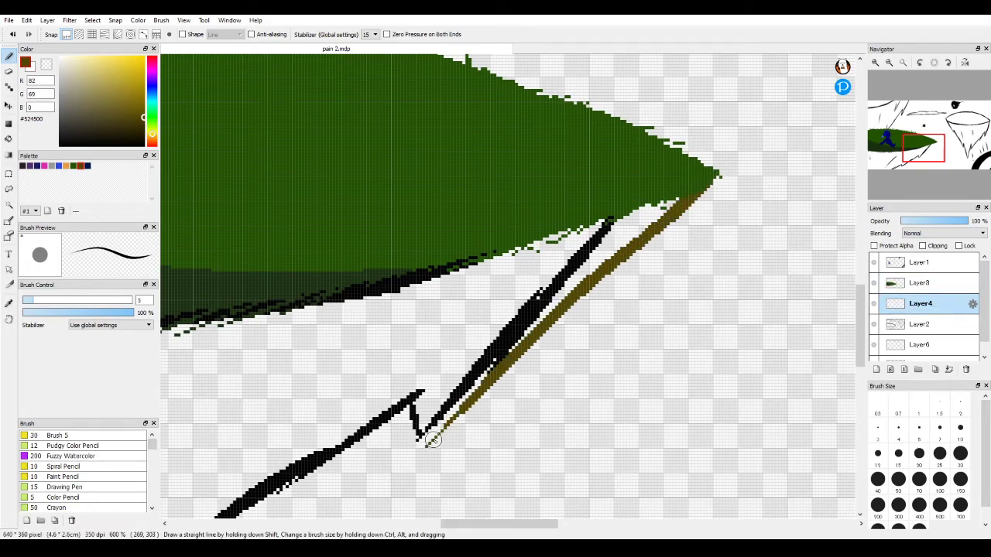
{"action": "left_click_drag", "start_coordinate": [483, 396], "coordinate": [622, 262]}
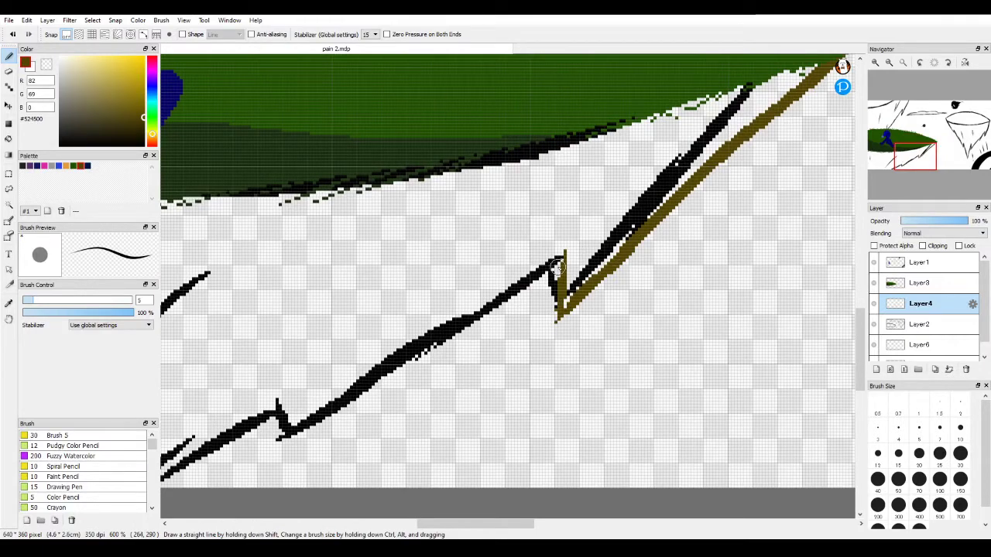
{"action": "left_click_drag", "start_coordinate": [542, 273], "coordinate": [324, 454]}
Redo the brown slope below the first notch, add the second notch and continue the outline to the canvas's lower edge.
{"action": "mouse_move", "coordinate": [349, 420]}
{"action": "left_mouse_down"}
{"action": "mouse_move", "coordinate": [569, 375]}
{"action": "mouse_move", "coordinate": [657, 305]}
{"action": "mouse_move", "coordinate": [786, 230]}
{"action": "mouse_move", "coordinate": [790, 204]}
{"action": "mouse_move", "coordinate": [712, 231]}
{"action": "mouse_move", "coordinate": [617, 288]}
{"action": "mouse_move", "coordinate": [513, 371]}
{"action": "mouse_move", "coordinate": [801, 216]}
{"action": "mouse_move", "coordinate": [761, 219]}
{"action": "mouse_move", "coordinate": [627, 291]}
{"action": "mouse_move", "coordinate": [508, 395]}
{"action": "mouse_move", "coordinate": [517, 383]}
{"action": "mouse_move", "coordinate": [514, 390]}
{"action": "mouse_move", "coordinate": [625, 356]}
{"action": "left_mouse_up"}
{"action": "key", "text": "ctrl+z"}
{"action": "key", "text": "ctrl+z"}
{"action": "key", "text": "ctrl+z"}
{"action": "left_click_drag", "start_coordinate": [611, 298], "coordinate": [608, 296]}
{"action": "key", "text": "ctrl+z"}
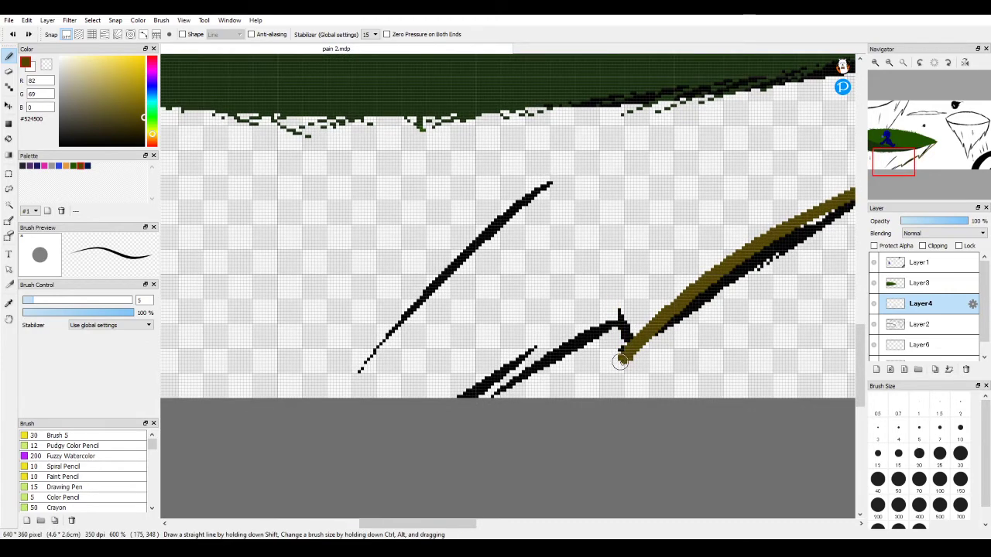
{"action": "left_click_drag", "start_coordinate": [592, 328], "coordinate": [455, 426]}
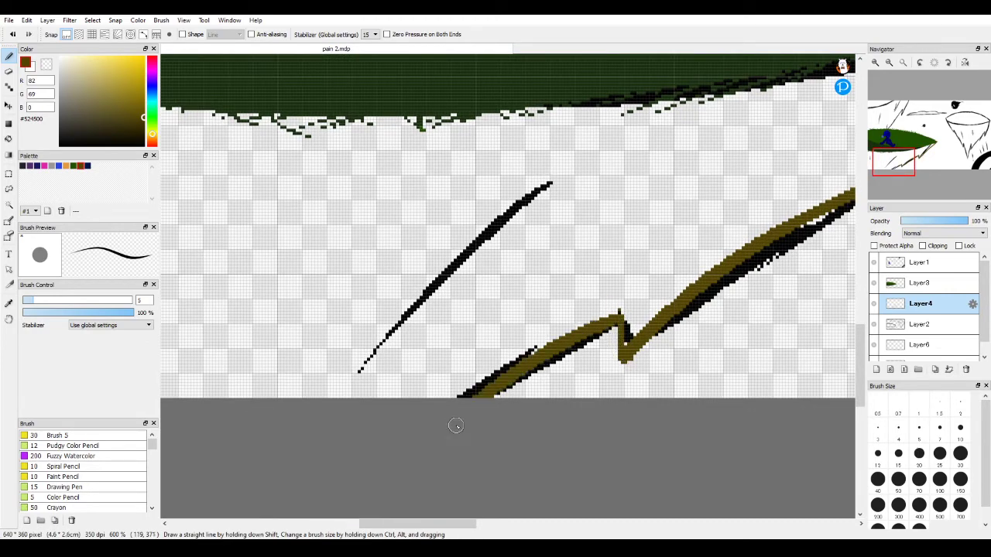
{"action": "left_click_drag", "start_coordinate": [519, 341], "coordinate": [893, 357]}
{"action": "left_click_drag", "start_coordinate": [707, 323], "coordinate": [302, 387]}
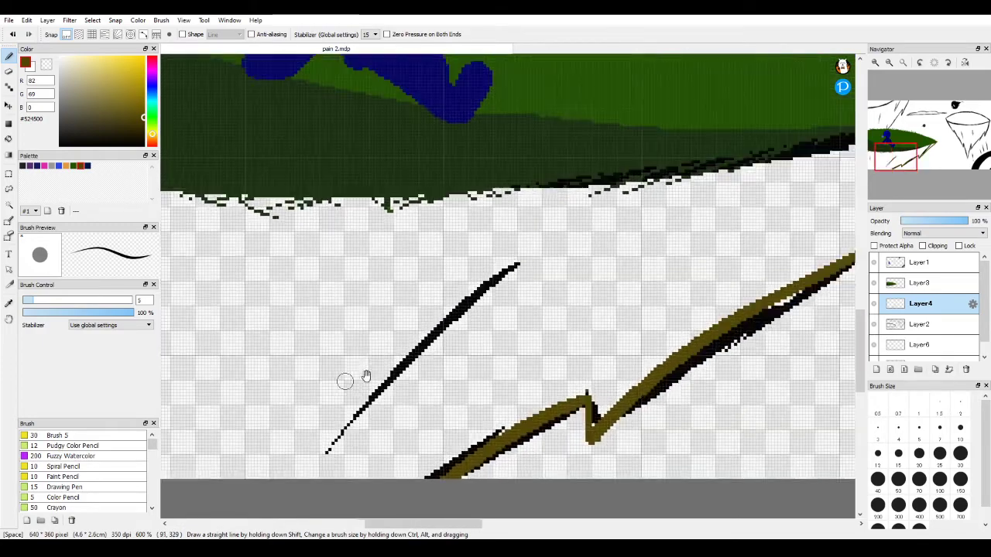
{"action": "mouse_move", "coordinate": [648, 393]}
{"action": "left_mouse_down"}
{"action": "mouse_move", "coordinate": [482, 321]}
{"action": "mouse_move", "coordinate": [560, 398]}
{"action": "mouse_move", "coordinate": [553, 332]}
{"action": "mouse_move", "coordinate": [449, 302]}
{"action": "left_mouse_up"}
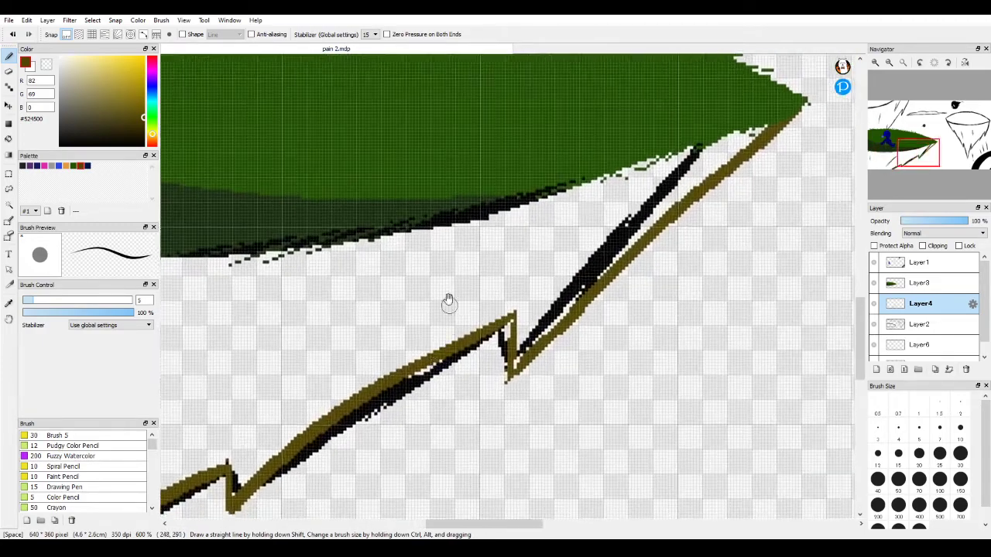
{"action": "left_click_drag", "start_coordinate": [341, 339], "coordinate": [568, 231]}
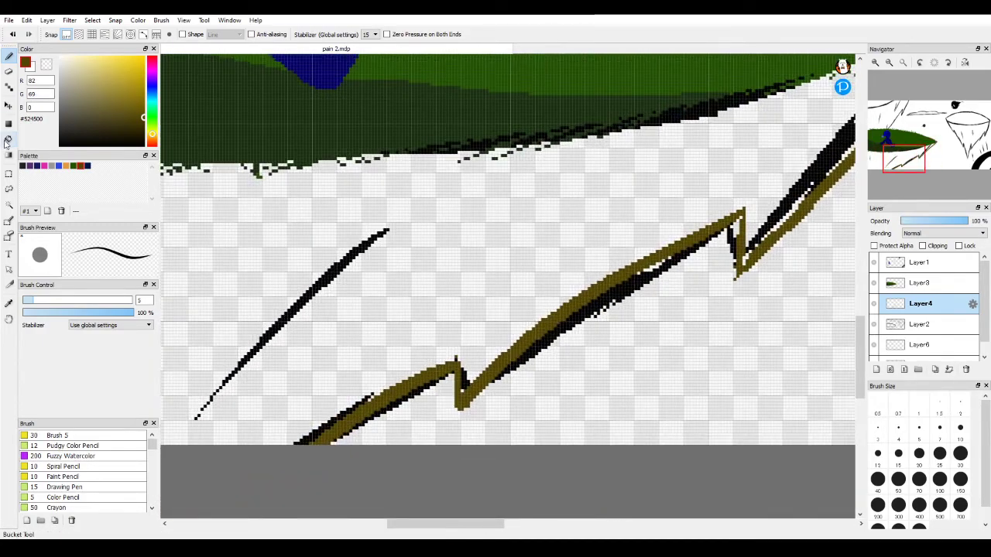
Fill the outlined rocky underside of the island with the brown #524500 on Layer4.
{"action": "left_click", "coordinate": [8, 138]}
{"action": "left_click", "coordinate": [417, 296]}
{"action": "mouse_move", "coordinate": [429, 289]}
{"action": "left_mouse_down"}
{"action": "mouse_move", "coordinate": [599, 309]}
{"action": "mouse_move", "coordinate": [544, 243]}
{"action": "mouse_move", "coordinate": [186, 116]}
{"action": "left_mouse_up"}
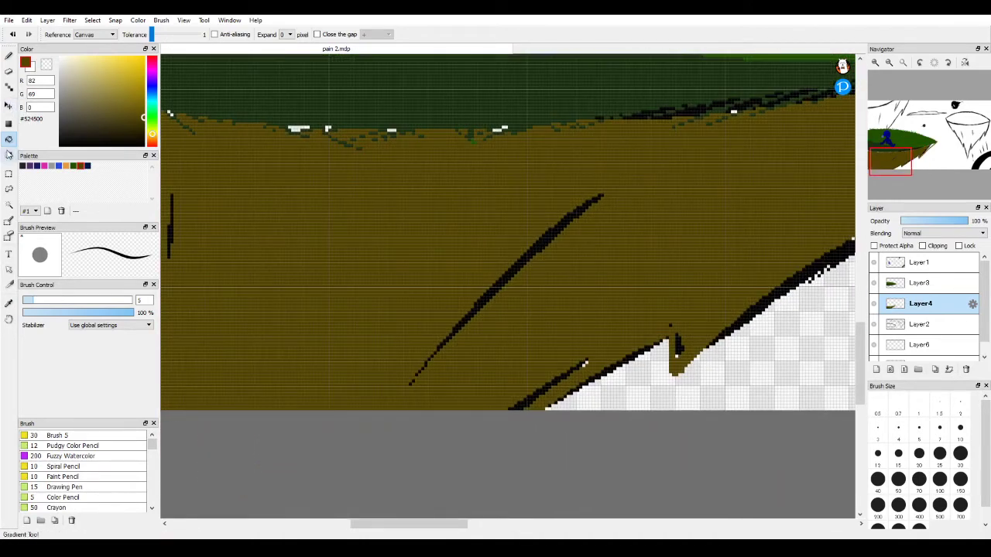
Hide the sketch on Layer2 and brush brown over the unfilled gaps in the rock near the island's tip.
{"action": "left_click", "coordinate": [9, 56]}
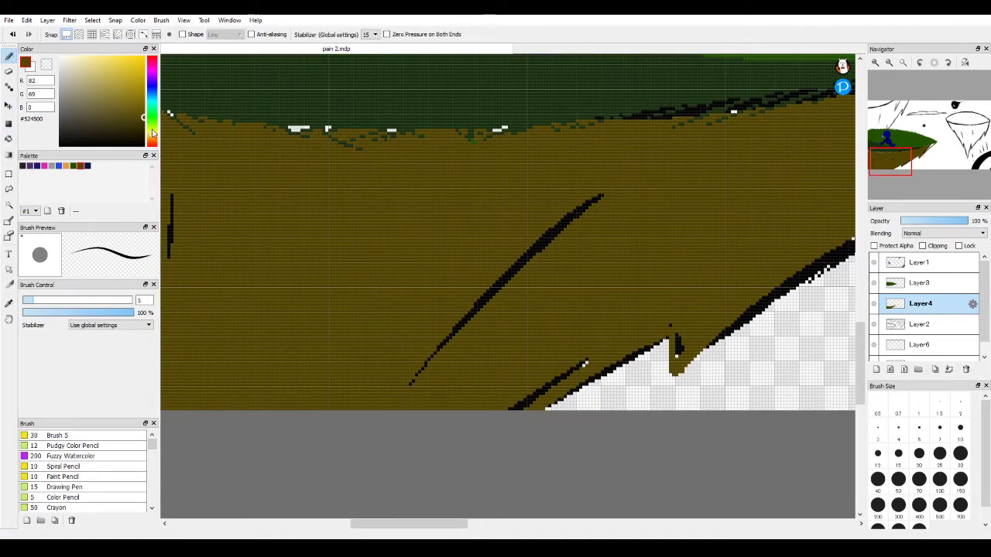
{"action": "left_click", "coordinate": [874, 326]}
{"action": "left_click_drag", "start_coordinate": [686, 290], "coordinate": [572, 325]}
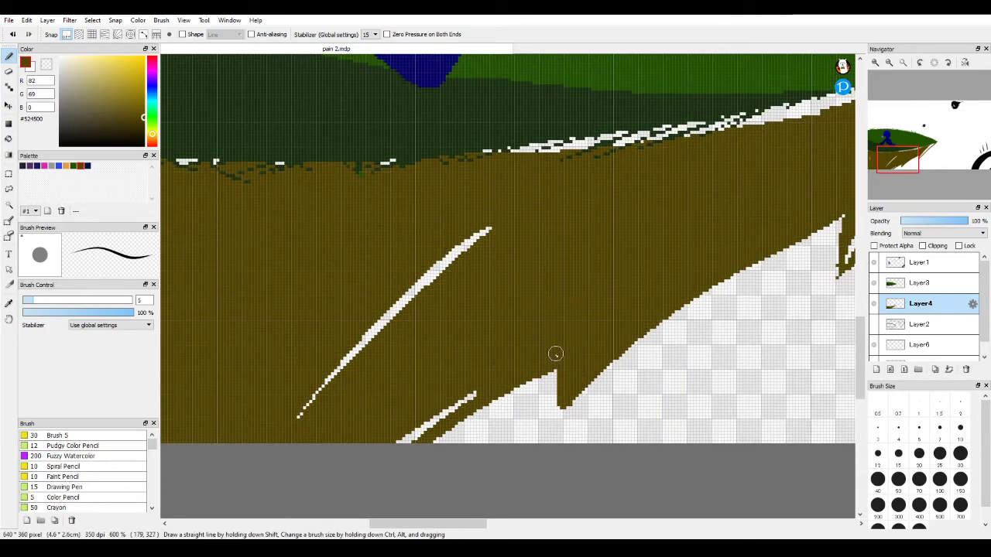
{"action": "mouse_move", "coordinate": [612, 292]}
{"action": "left_mouse_down"}
{"action": "mouse_move", "coordinate": [463, 392]}
{"action": "mouse_move", "coordinate": [572, 323]}
{"action": "mouse_move", "coordinate": [550, 361]}
{"action": "mouse_move", "coordinate": [575, 332]}
{"action": "mouse_move", "coordinate": [466, 344]}
{"action": "mouse_move", "coordinate": [469, 405]}
{"action": "mouse_move", "coordinate": [446, 439]}
{"action": "mouse_move", "coordinate": [510, 343]}
{"action": "mouse_move", "coordinate": [576, 284]}
{"action": "mouse_move", "coordinate": [484, 396]}
{"action": "left_mouse_up"}
{"action": "left_click_drag", "start_coordinate": [583, 274], "coordinate": [587, 290]}
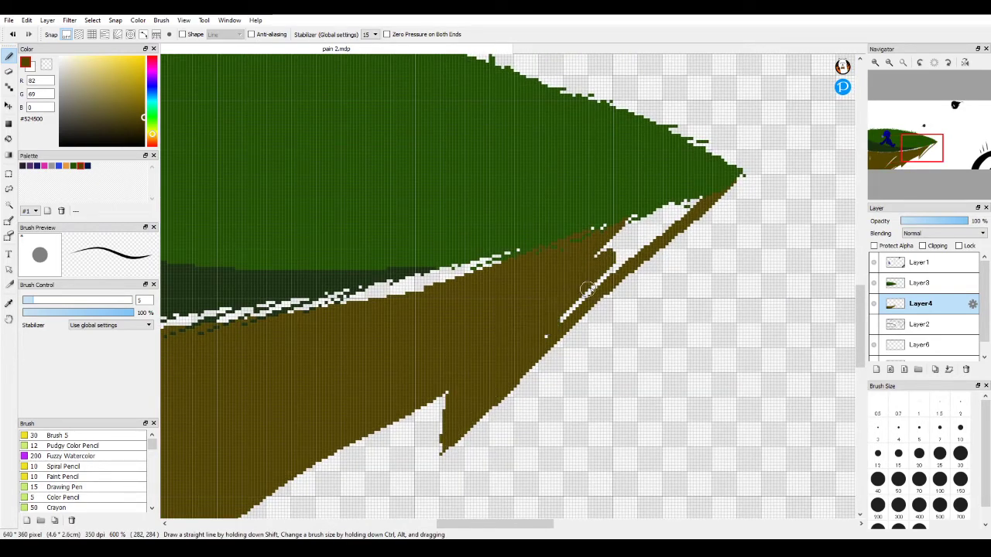
{"action": "mouse_move", "coordinate": [631, 257]}
{"action": "left_mouse_down"}
{"action": "mouse_move", "coordinate": [697, 201]}
{"action": "mouse_move", "coordinate": [574, 253]}
{"action": "left_mouse_up"}
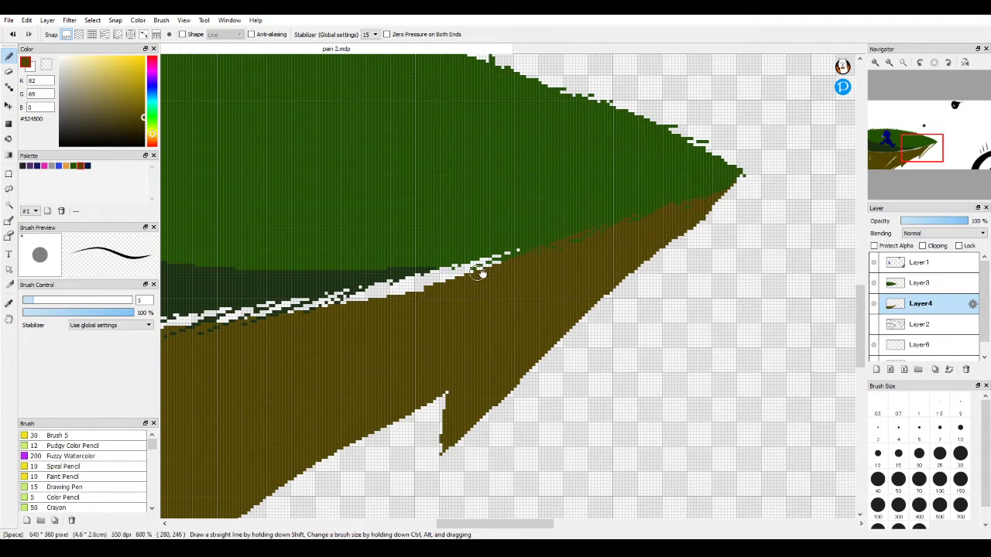
Brush brown over the white gaps along the grass's lower edge, from the tip side to the canvas's left side.
{"action": "mouse_move", "coordinate": [487, 239]}
{"action": "left_mouse_down"}
{"action": "mouse_move", "coordinate": [692, 227]}
{"action": "mouse_move", "coordinate": [695, 253]}
{"action": "mouse_move", "coordinate": [538, 293]}
{"action": "mouse_move", "coordinate": [348, 308]}
{"action": "mouse_move", "coordinate": [409, 312]}
{"action": "left_mouse_up"}
{"action": "scroll", "coordinate": [409, 312], "scroll_direction": "left", "scroll_amount": 6}
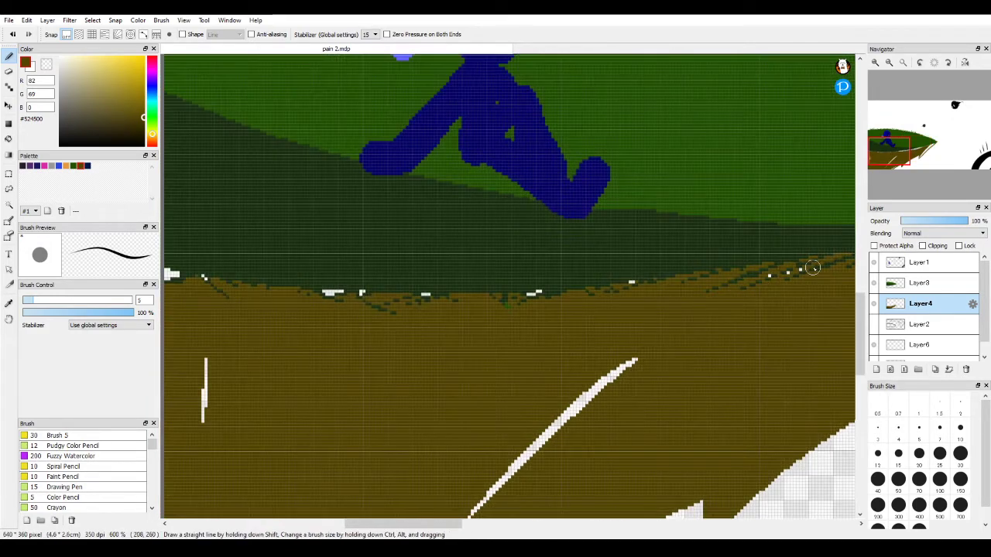
{"action": "left_click_drag", "start_coordinate": [812, 267], "coordinate": [768, 275]}
{"action": "left_click_drag", "start_coordinate": [808, 269], "coordinate": [804, 268]}
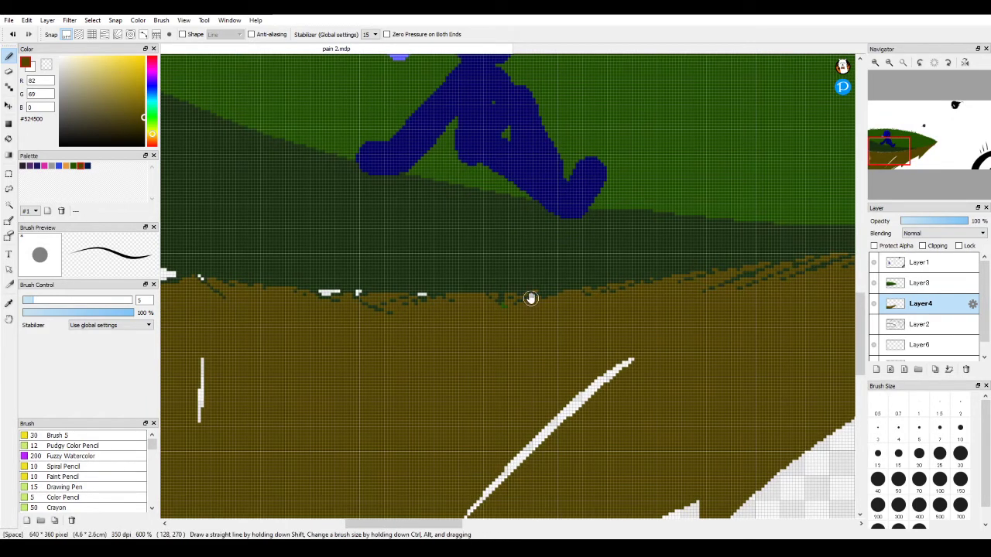
{"action": "left_click_drag", "start_coordinate": [530, 298], "coordinate": [818, 289]}
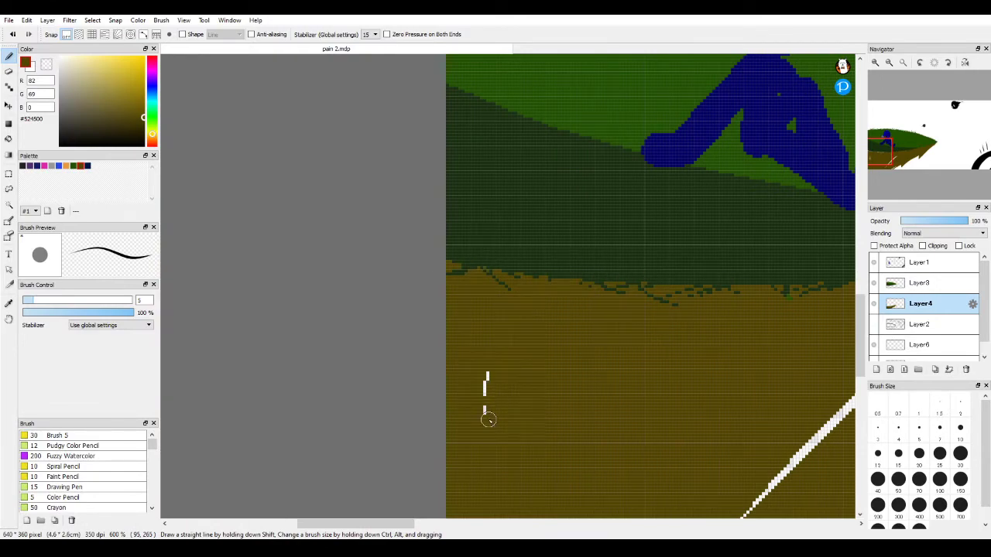
Cover the remaining diagonal line gaps inside the rocky underside with the same brown.
{"action": "left_click_drag", "start_coordinate": [612, 361], "coordinate": [360, 320]}
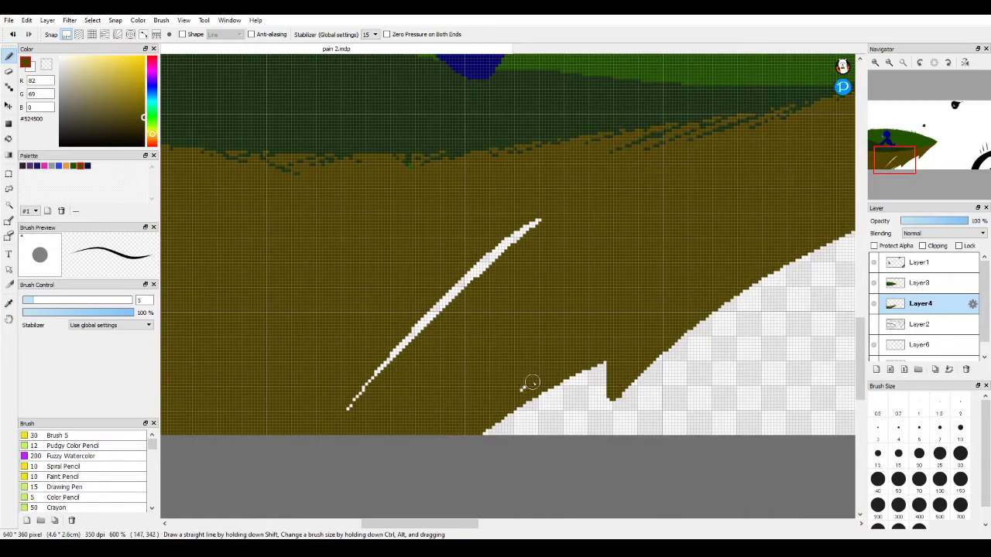
{"action": "left_click_drag", "start_coordinate": [441, 302], "coordinate": [493, 260]}
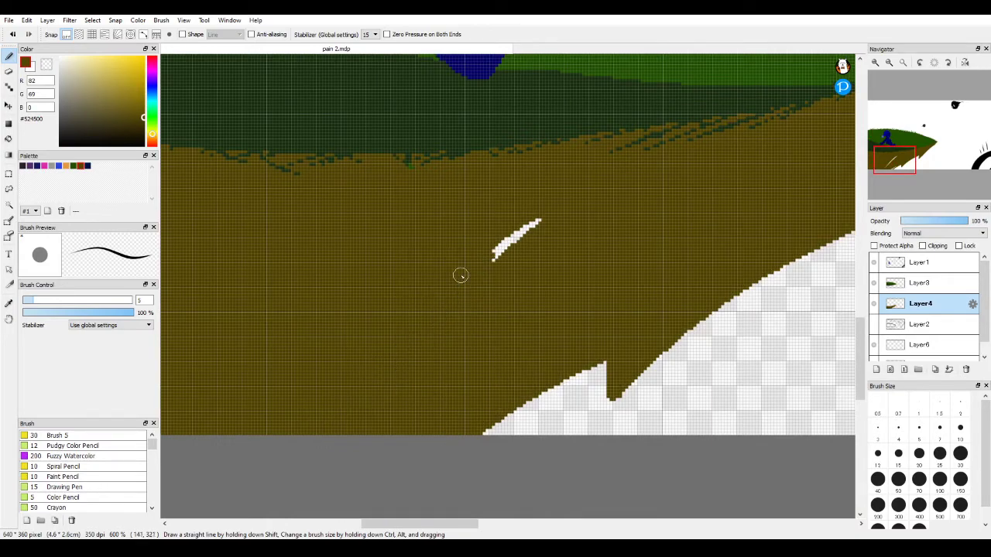
{"action": "left_click_drag", "start_coordinate": [581, 247], "coordinate": [512, 274]}
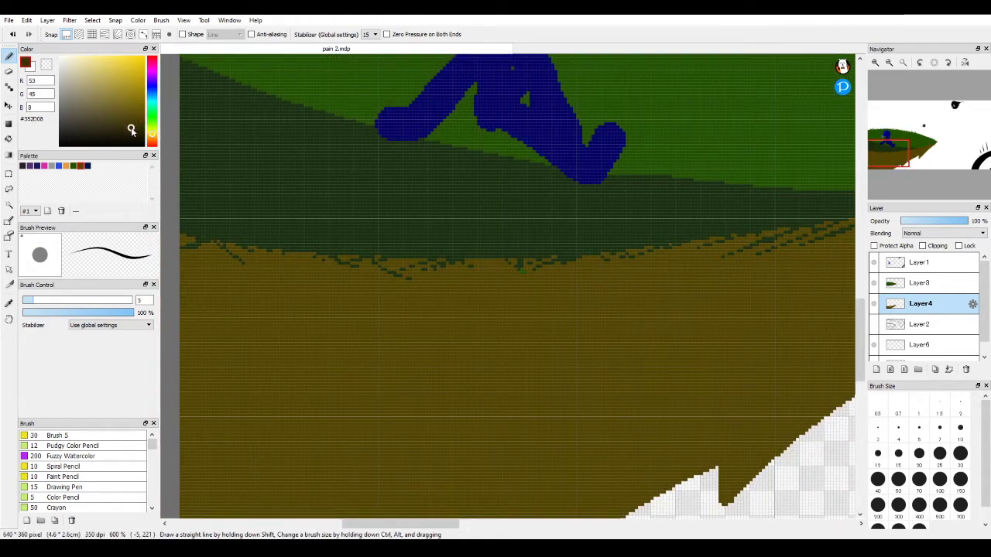
Change the brush color to the dark brown #362008 for the rock's shading.
{"action": "left_click_drag", "start_coordinate": [155, 135], "coordinate": [153, 140]}
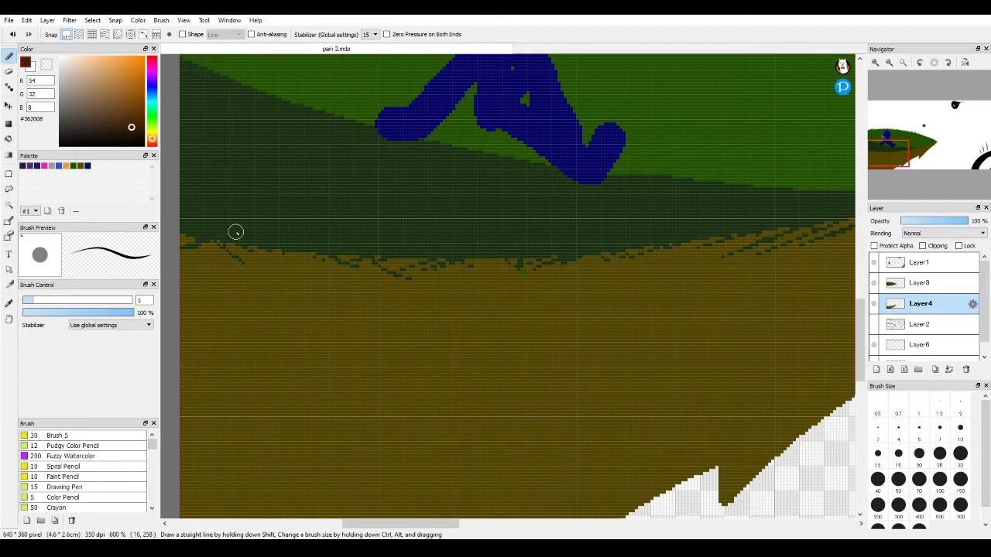
{"action": "left_click_drag", "start_coordinate": [419, 386], "coordinate": [507, 316]}
{"action": "mouse_move", "coordinate": [507, 317]}
{"action": "left_mouse_down"}
{"action": "mouse_move", "coordinate": [516, 326]}
{"action": "mouse_move", "coordinate": [451, 353]}
{"action": "mouse_move", "coordinate": [437, 418]}
{"action": "left_mouse_up"}
{"action": "key", "text": "ctrl+z"}
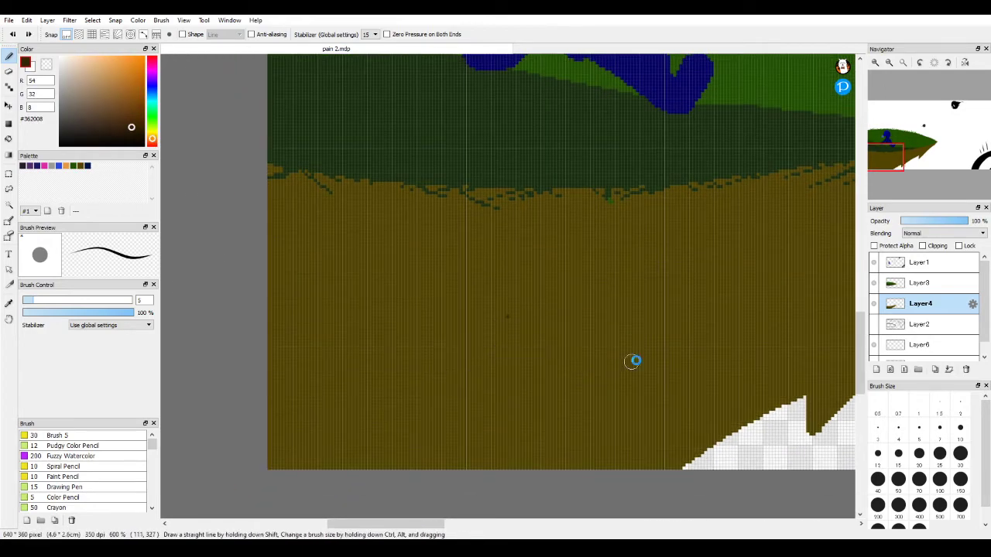
{"action": "mouse_move", "coordinate": [635, 358]}
{"action": "left_mouse_down"}
{"action": "mouse_move", "coordinate": [471, 313]}
{"action": "mouse_move", "coordinate": [487, 322]}
{"action": "left_mouse_up"}
{"action": "left_click_drag", "start_coordinate": [660, 278], "coordinate": [471, 315]}
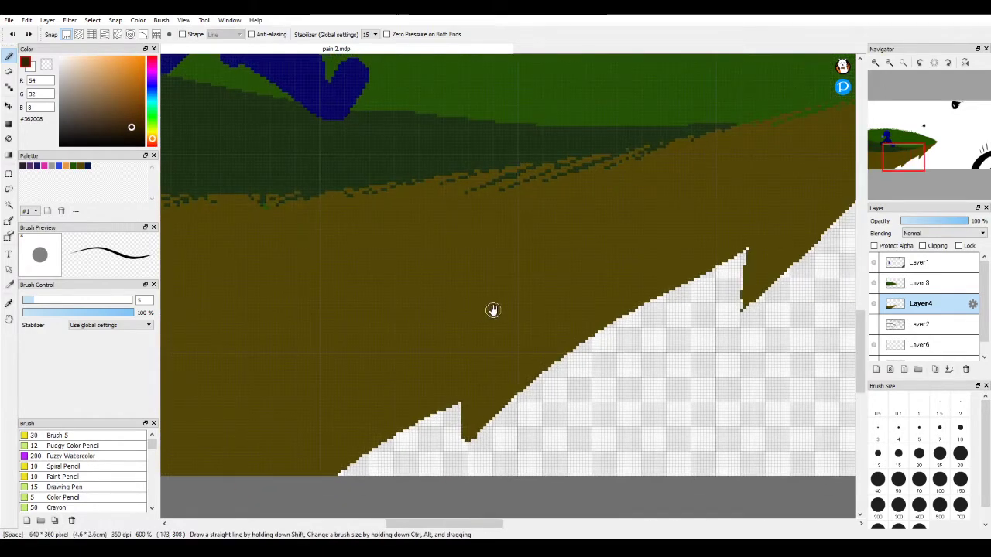
{"action": "mouse_move", "coordinate": [728, 130]}
{"action": "left_mouse_down"}
{"action": "mouse_move", "coordinate": [437, 355]}
{"action": "mouse_move", "coordinate": [442, 348]}
{"action": "left_mouse_up"}
{"action": "key", "text": "ctrl+z"}
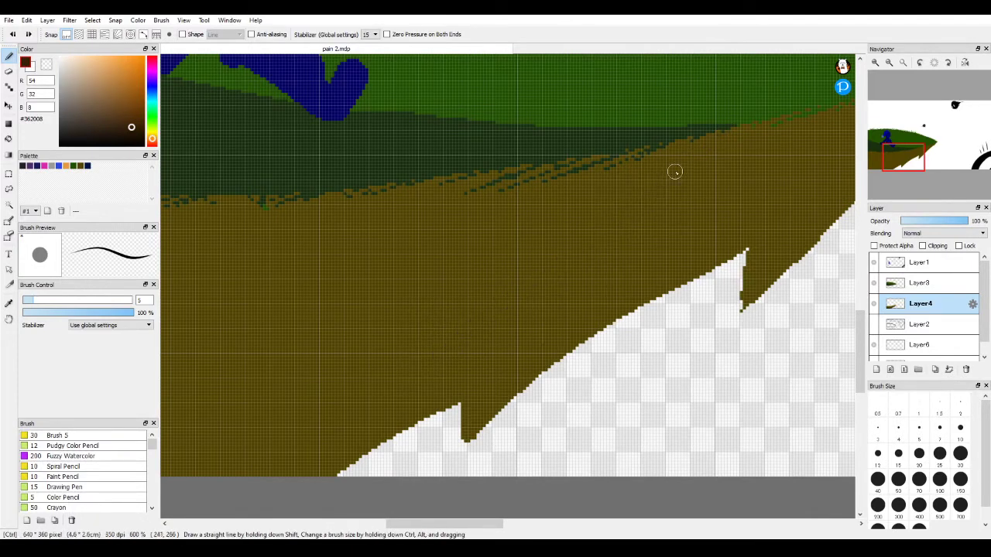
Draw a curved #362008 shadow boundary across the rock from the end of the grass shadow to the canvas's lower edge.
{"action": "mouse_move", "coordinate": [599, 271]}
{"action": "left_mouse_down"}
{"action": "mouse_move", "coordinate": [689, 219]}
{"action": "mouse_move", "coordinate": [564, 314]}
{"action": "left_mouse_up"}
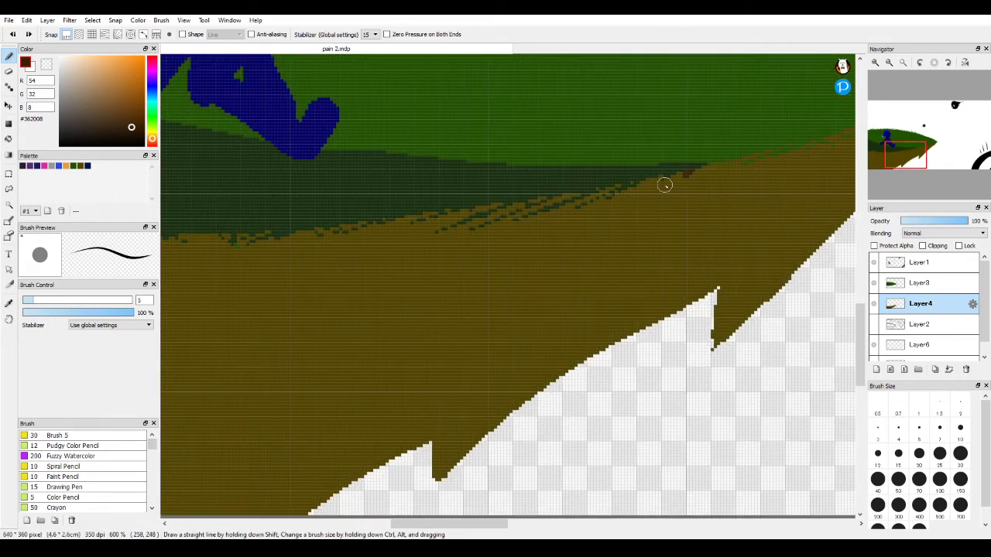
{"action": "mouse_move", "coordinate": [664, 185]}
{"action": "left_mouse_down"}
{"action": "mouse_move", "coordinate": [287, 441]}
{"action": "mouse_move", "coordinate": [584, 219]}
{"action": "left_mouse_up"}
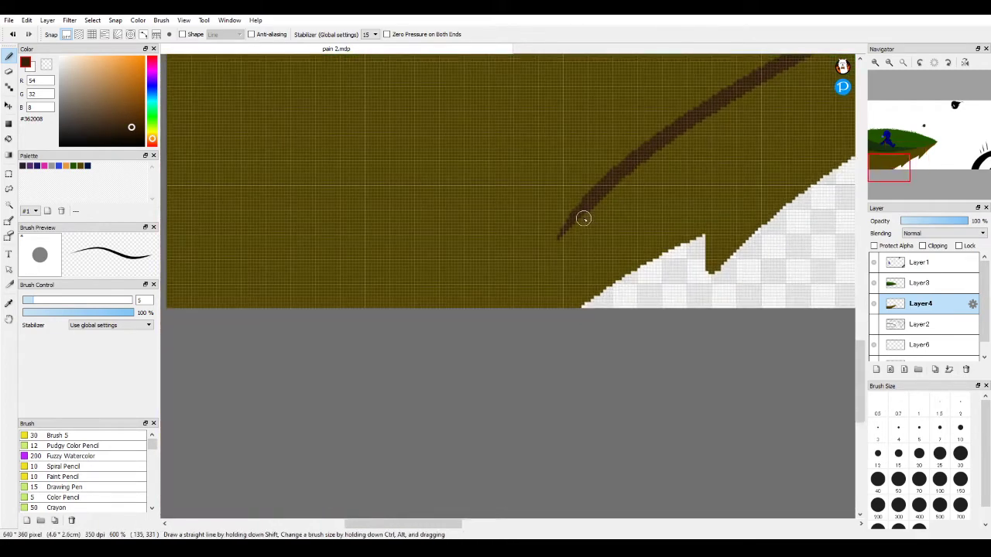
{"action": "left_click", "coordinate": [511, 306], "text": "shift"}
{"action": "left_click_drag", "start_coordinate": [493, 320], "coordinate": [429, 347]}
Fill the rock area between the curved boundary and the grass with the dark brown #362008.
{"action": "key", "text": "g"}
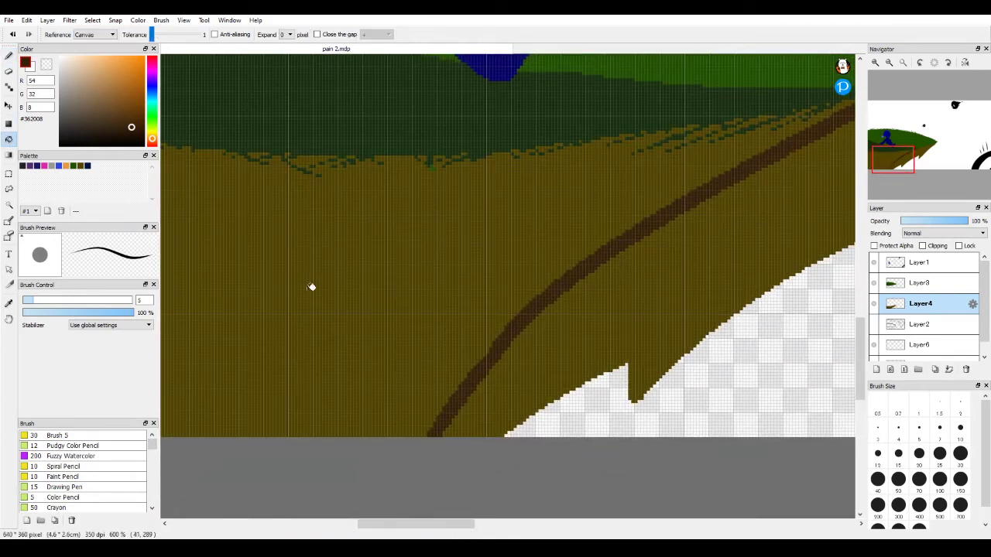
{"action": "left_click", "coordinate": [312, 287]}
{"action": "left_click_drag", "start_coordinate": [464, 295], "coordinate": [445, 342]}
{"action": "left_click_drag", "start_coordinate": [196, 300], "coordinate": [619, 366]}
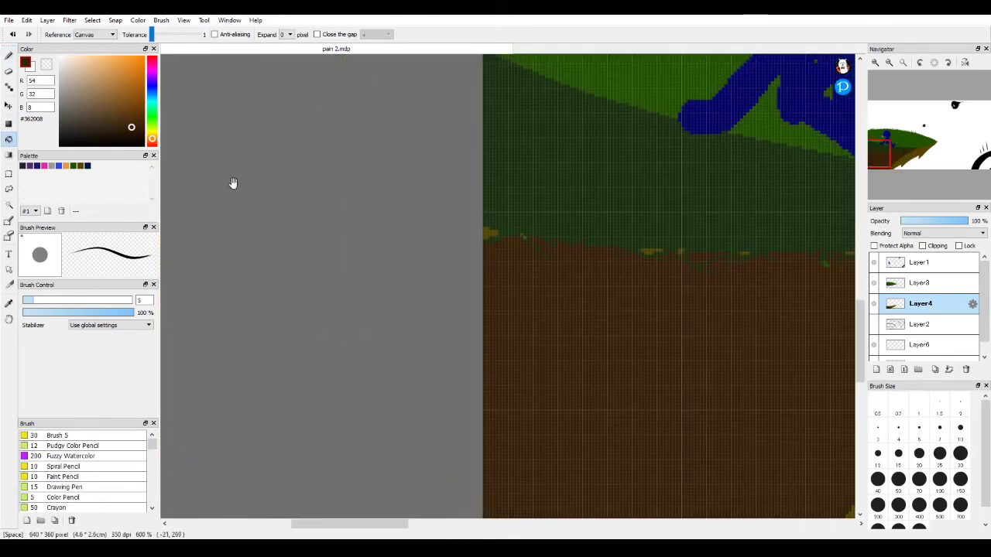
Brush dark brown over the leftover lighter specks along the grass's lower edge.
{"action": "key", "text": "b"}
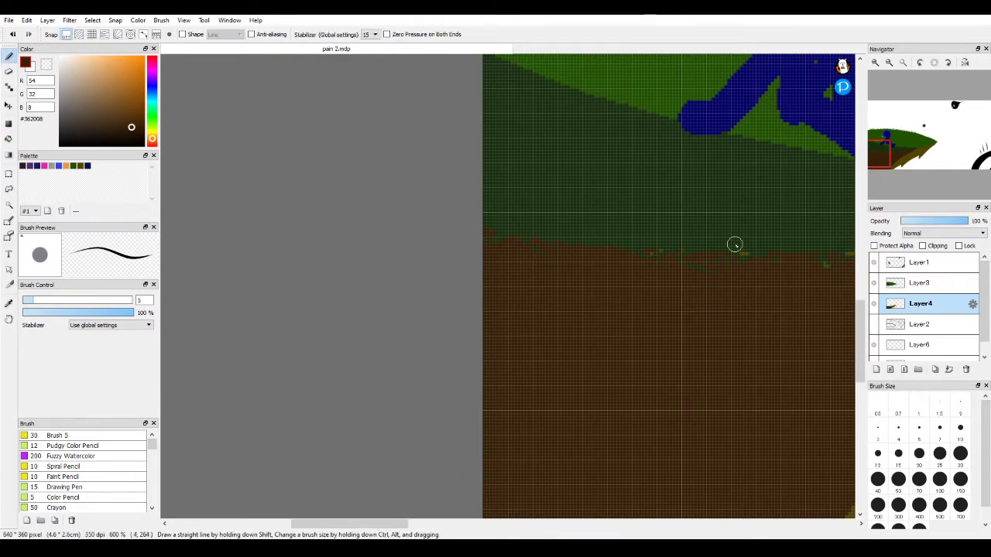
{"action": "left_click_drag", "start_coordinate": [659, 332], "coordinate": [504, 367]}
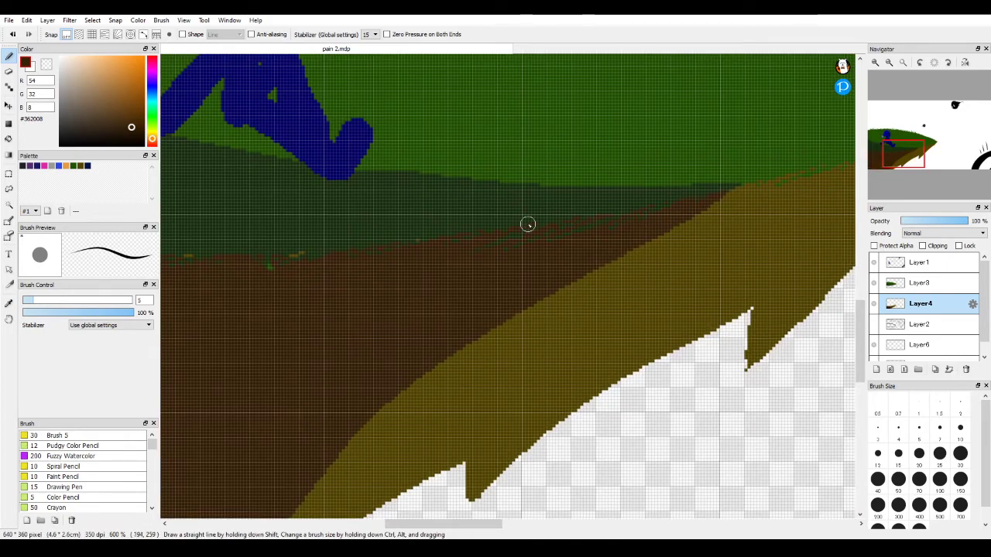
{"action": "left_click_drag", "start_coordinate": [528, 224], "coordinate": [674, 256]}
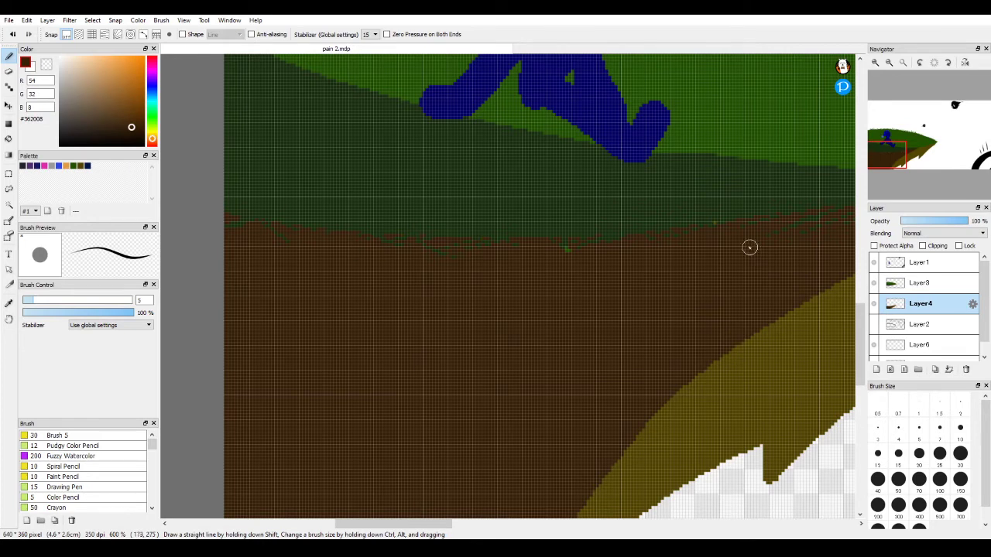
Touch up the bright green speck on Layer3's lower grass edge with #19300F, and return to Layer4 with #362008.
{"action": "left_click", "coordinate": [922, 285]}
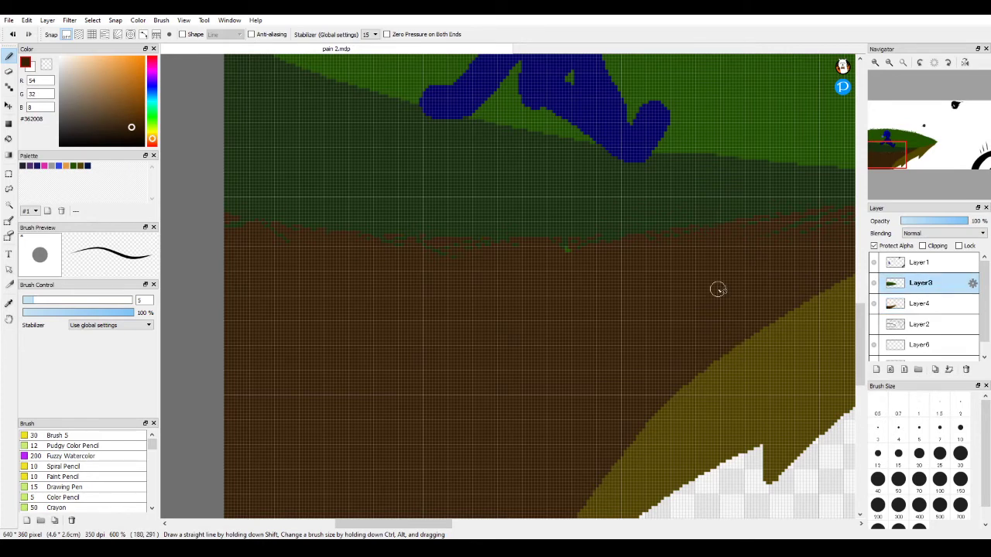
{"action": "left_click", "coordinate": [573, 202], "text": "alt"}
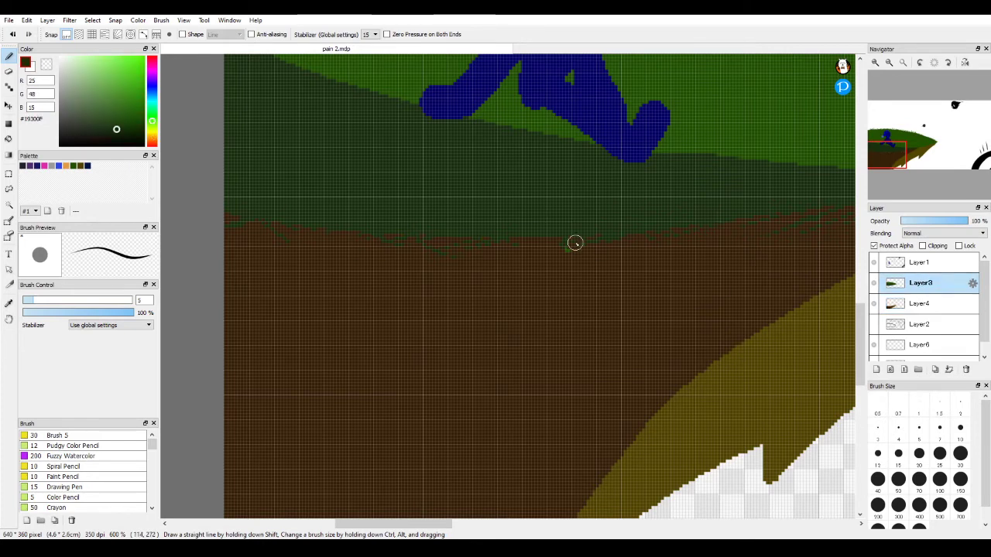
{"action": "left_click", "coordinate": [673, 315], "text": "alt"}
{"action": "left_click", "coordinate": [909, 309]}
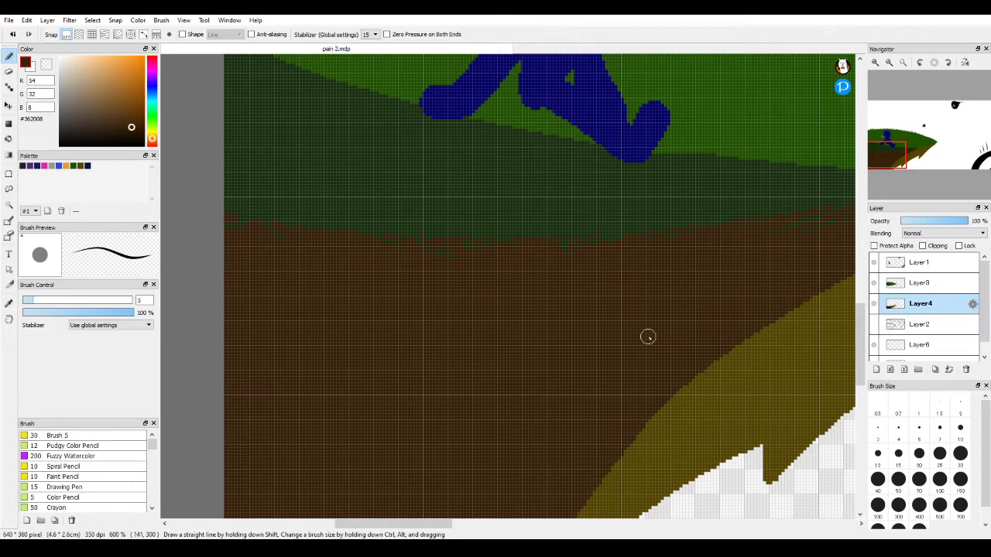
Draw a V-shaped crack in #231D00 on the lighter brown part of the rock, above the lower notch.
{"action": "left_click_drag", "start_coordinate": [648, 337], "coordinate": [498, 338]}
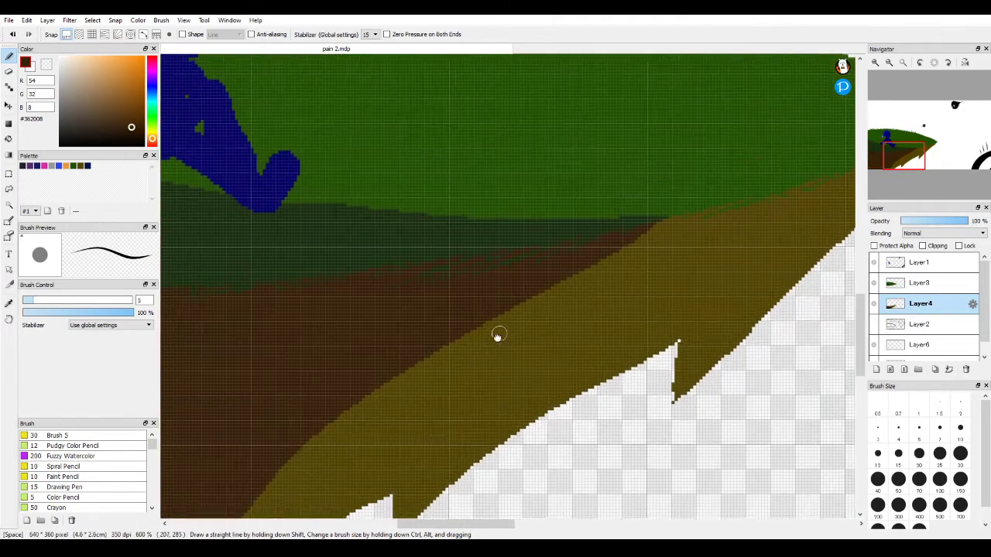
{"action": "left_click", "coordinate": [625, 295], "text": "alt"}
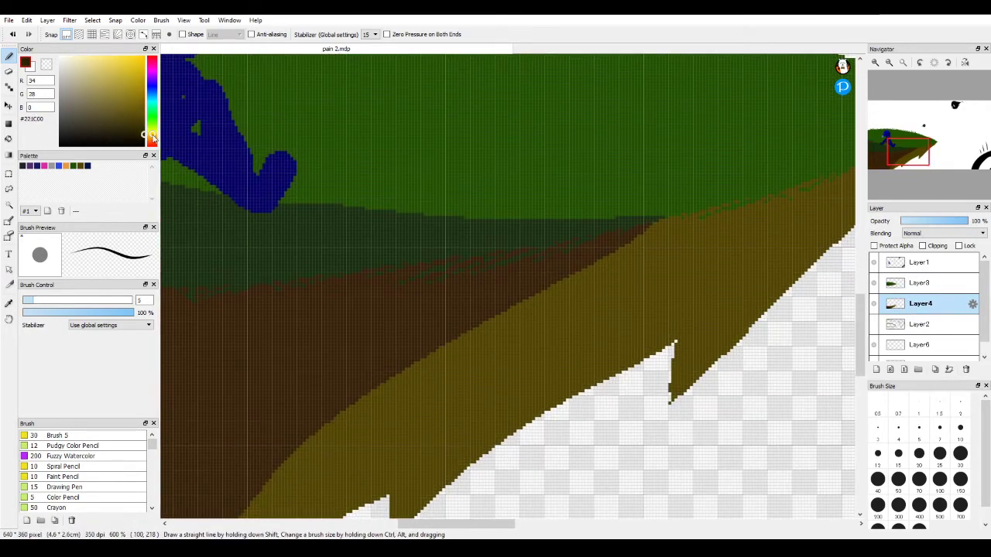
{"action": "left_click_drag", "start_coordinate": [153, 136], "coordinate": [152, 135]}
{"action": "left_click_drag", "start_coordinate": [509, 345], "coordinate": [455, 428]}
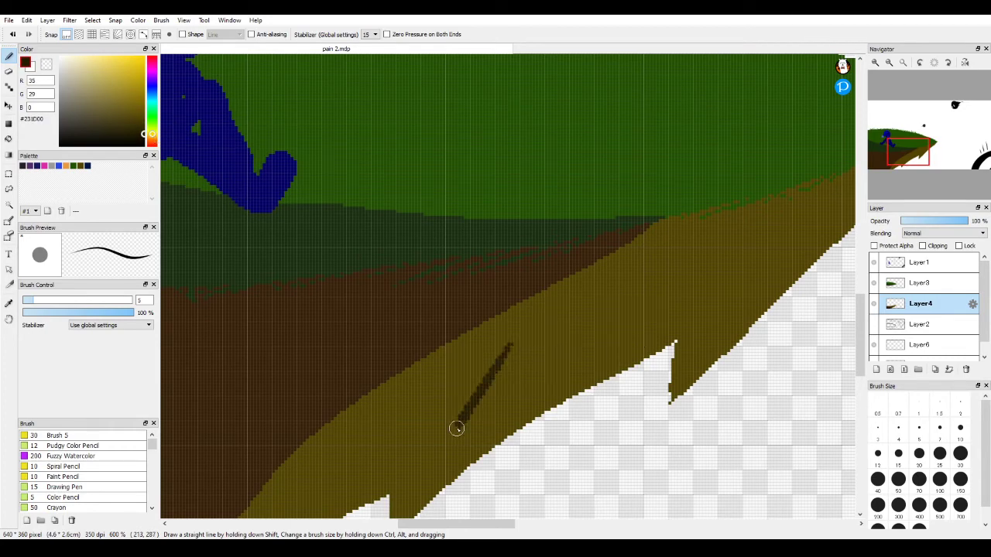
{"action": "left_click_drag", "start_coordinate": [504, 380], "coordinate": [690, 177]}
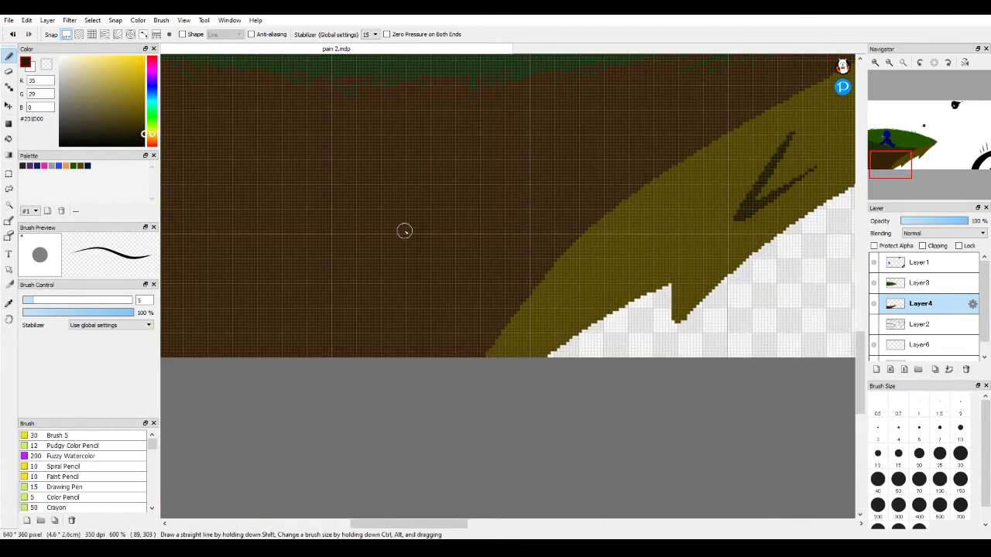
Choose the darker brown #1D1800 and draw a V-shaped crack in the shaded rock beside the curved boundary.
{"action": "key", "text": "ctrl"}
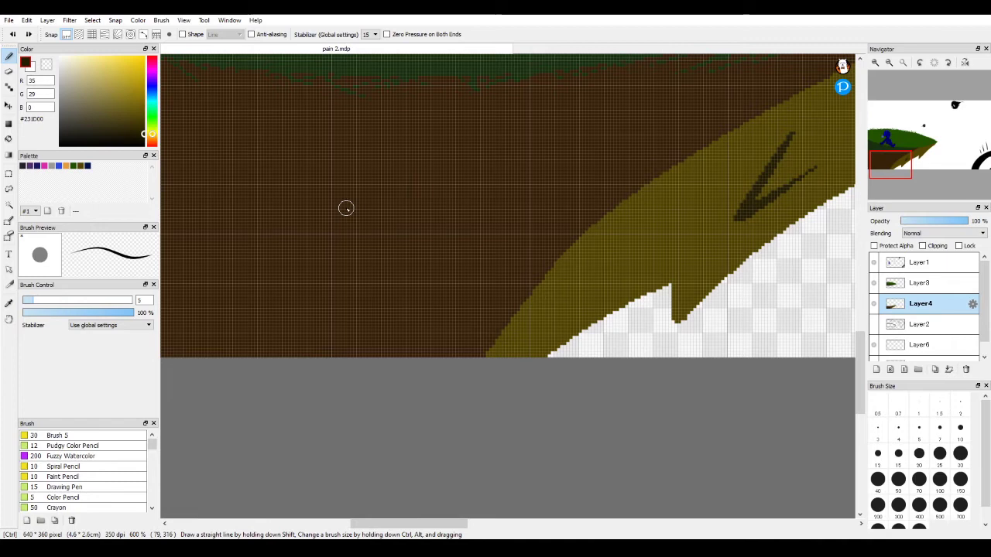
{"action": "left_click", "coordinate": [143, 135]}
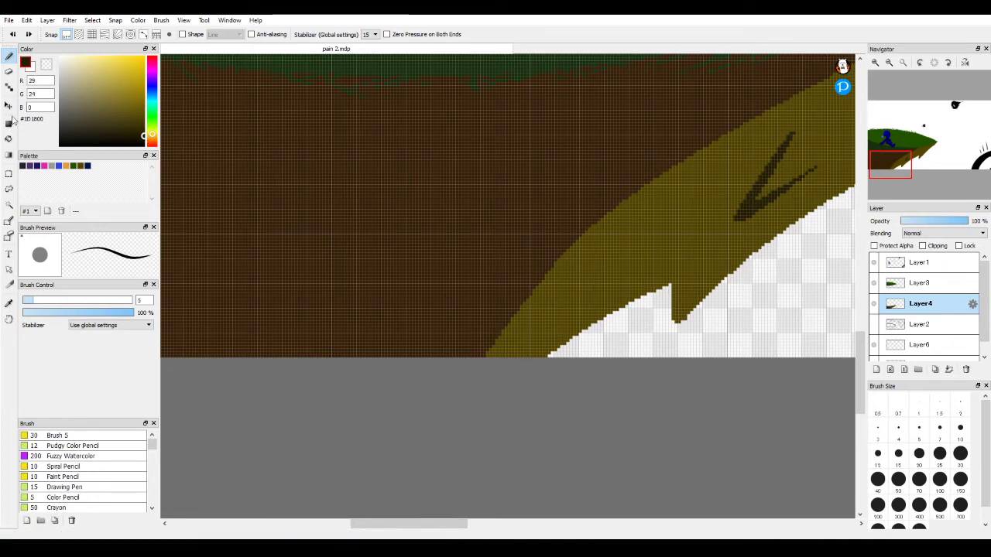
{"action": "left_click", "coordinate": [9, 138]}
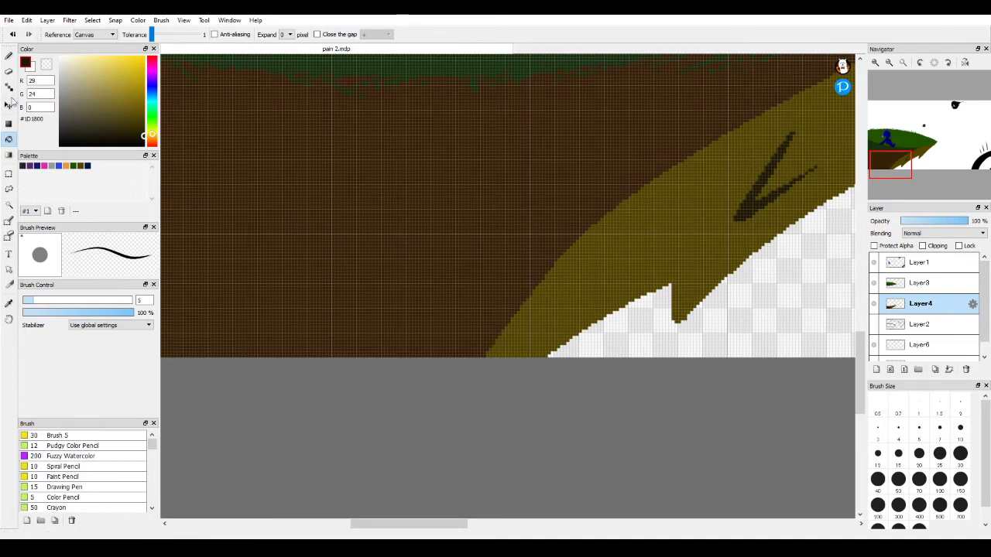
{"action": "left_click", "coordinate": [8, 55]}
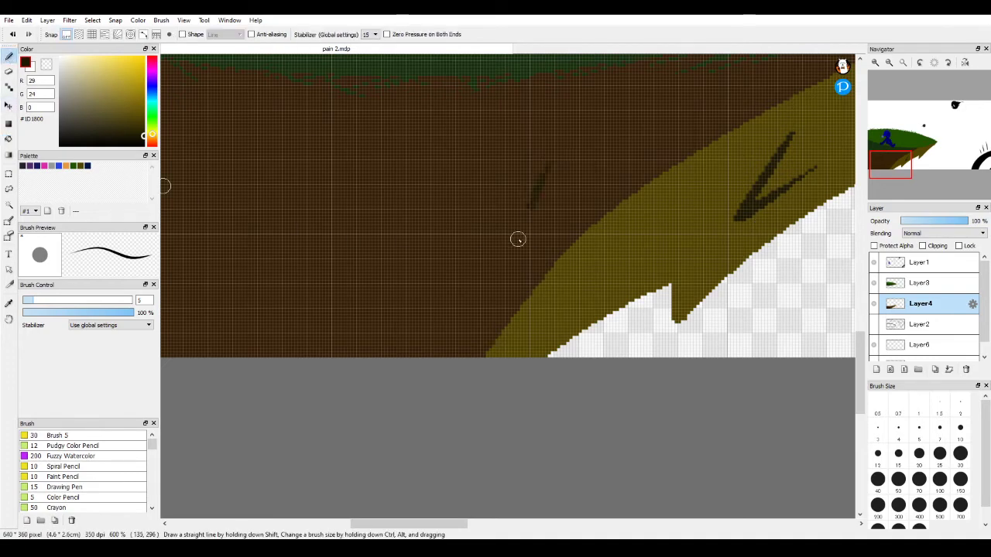
{"action": "left_click_drag", "start_coordinate": [518, 239], "coordinate": [612, 153]}
{"action": "key", "text": "space"}
{"action": "mouse_move", "coordinate": [574, 204]}
{"action": "left_mouse_down"}
{"action": "mouse_move", "coordinate": [597, 224]}
{"action": "mouse_move", "coordinate": [724, 246]}
{"action": "left_mouse_up"}
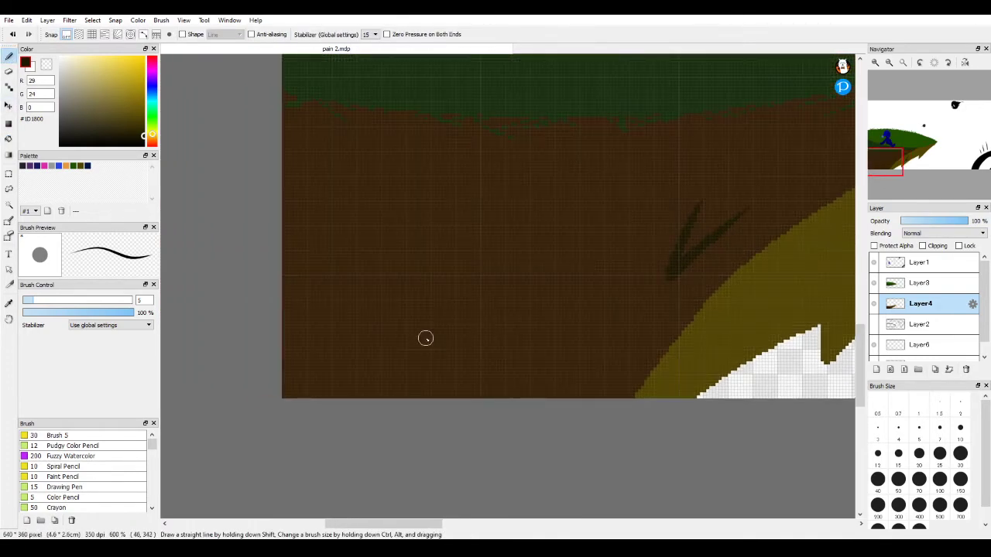
Add another V-shaped #1D1800 crack in the shaded rock, lower down near the canvas's bottom-left area.
{"action": "mouse_move", "coordinate": [438, 302]}
{"action": "left_mouse_down"}
{"action": "mouse_move", "coordinate": [446, 382]}
{"action": "mouse_move", "coordinate": [510, 331]}
{"action": "left_mouse_up"}
{"action": "scroll", "coordinate": [583, 433], "scroll_direction": "right", "scroll_amount": 3}
{"action": "scroll", "coordinate": [584, 433], "scroll_direction": "up", "scroll_amount": 4}
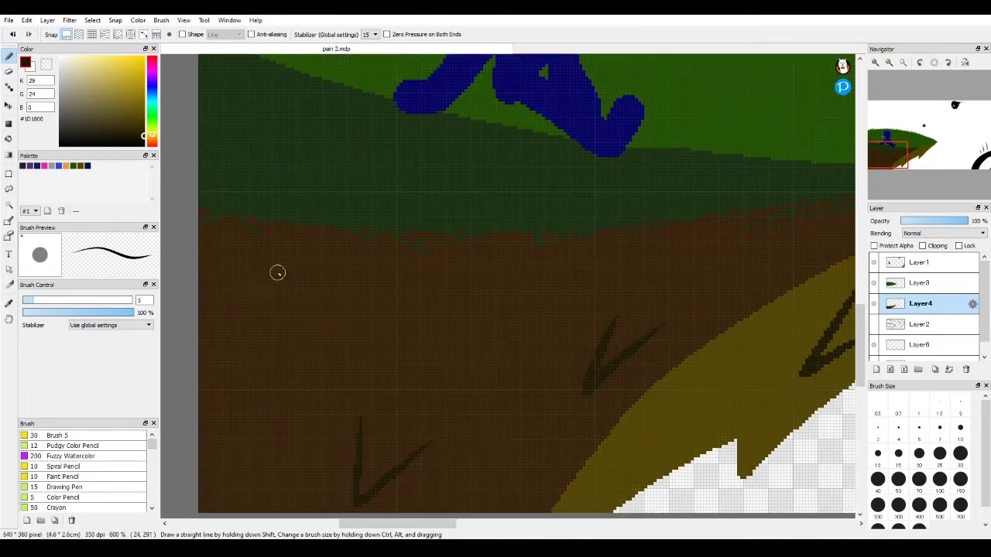
Draw another V-shaped #1D1800 crack in the shaded rock on Layer4, near the canvas's left edge just below the dark grass.
{"action": "left_click_drag", "start_coordinate": [277, 273], "coordinate": [262, 391]}
{"action": "key", "text": "space"}
{"action": "left_click_drag", "start_coordinate": [641, 393], "coordinate": [528, 198]}
{"action": "left_click_drag", "start_coordinate": [828, 148], "coordinate": [740, 359]}
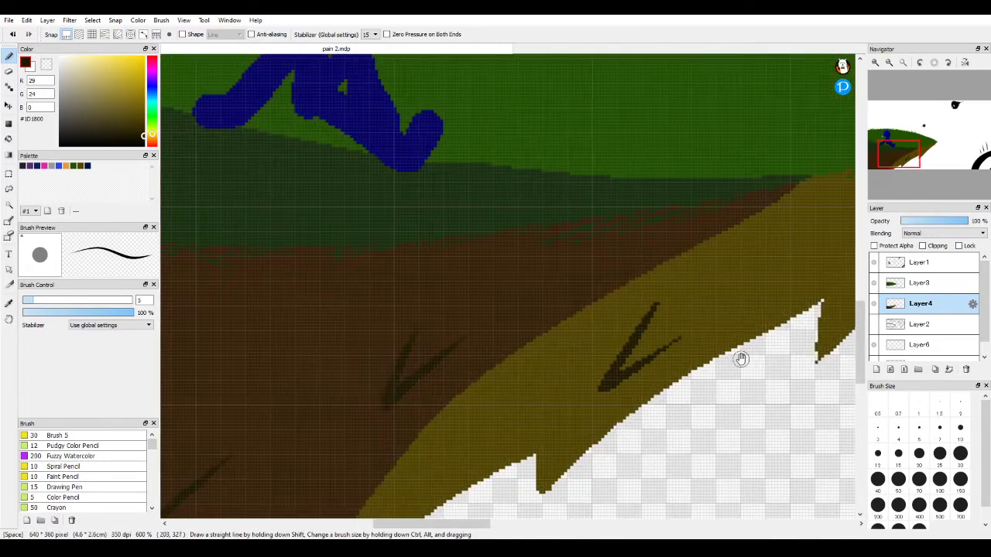
{"action": "scroll", "coordinate": [741, 359], "scroll_direction": "left", "scroll_amount": 3}
{"action": "scroll", "coordinate": [844, 332], "scroll_direction": "up", "scroll_amount": 5}
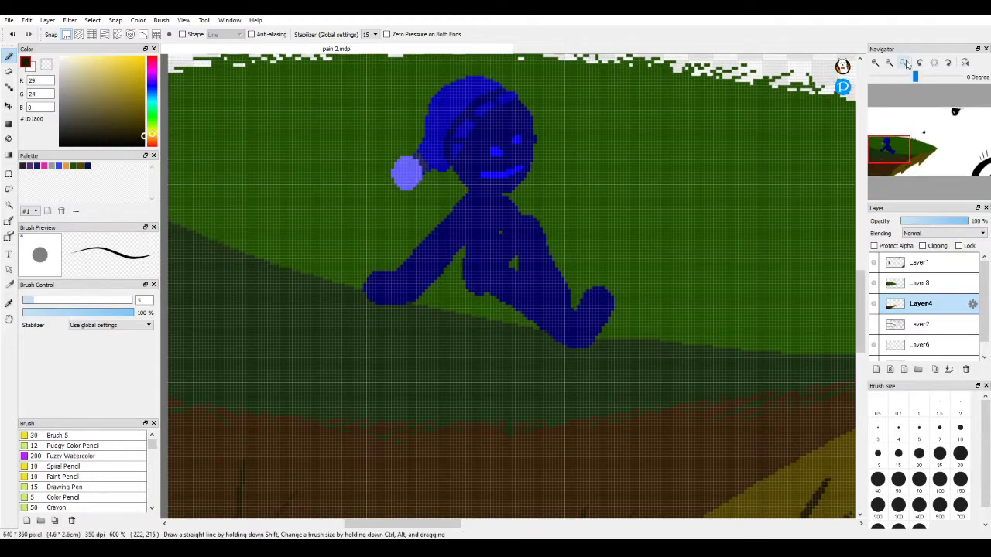
{"action": "left_click", "coordinate": [906, 63]}
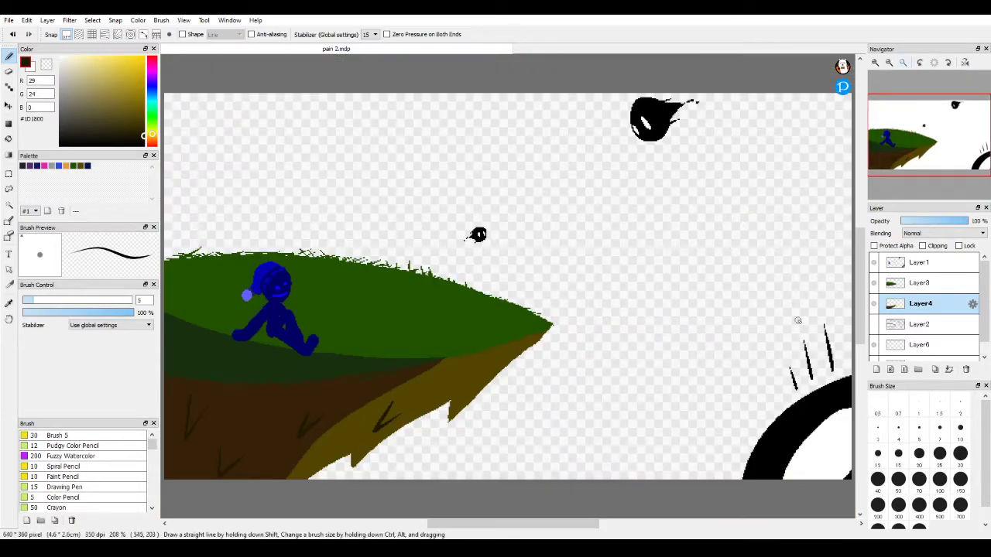
Show the Layer2 sketch and move that layer to the bottom of the layer stack, below Layer5.
{"action": "left_click", "coordinate": [875, 326]}
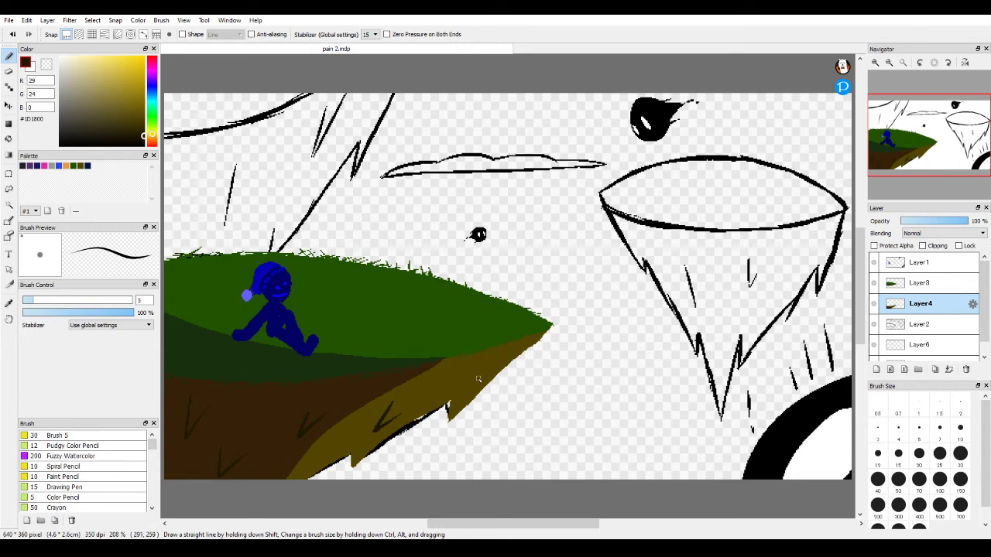
{"action": "left_click", "coordinate": [874, 303]}
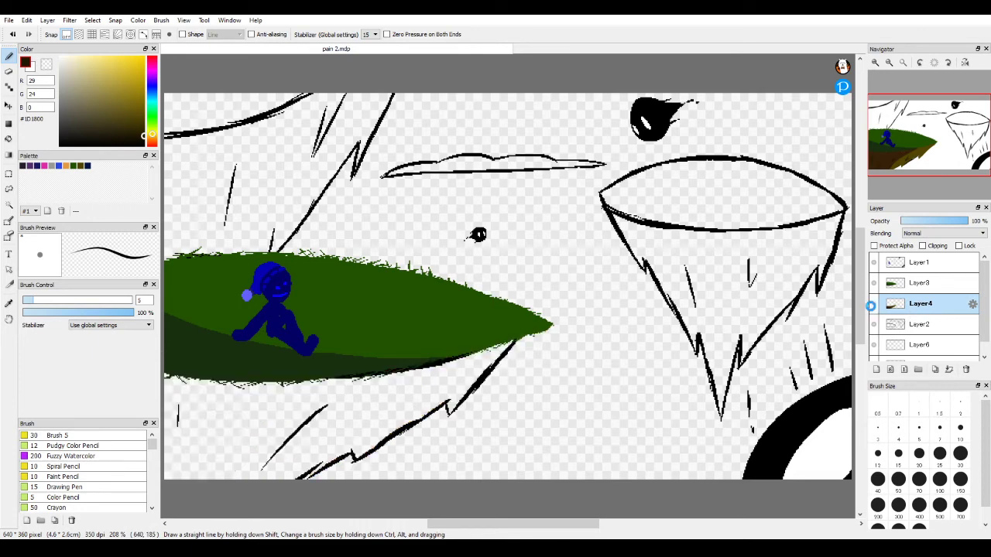
{"action": "left_click", "coordinate": [874, 283]}
{"action": "left_click", "coordinate": [874, 282]}
{"action": "left_click", "coordinate": [873, 304]}
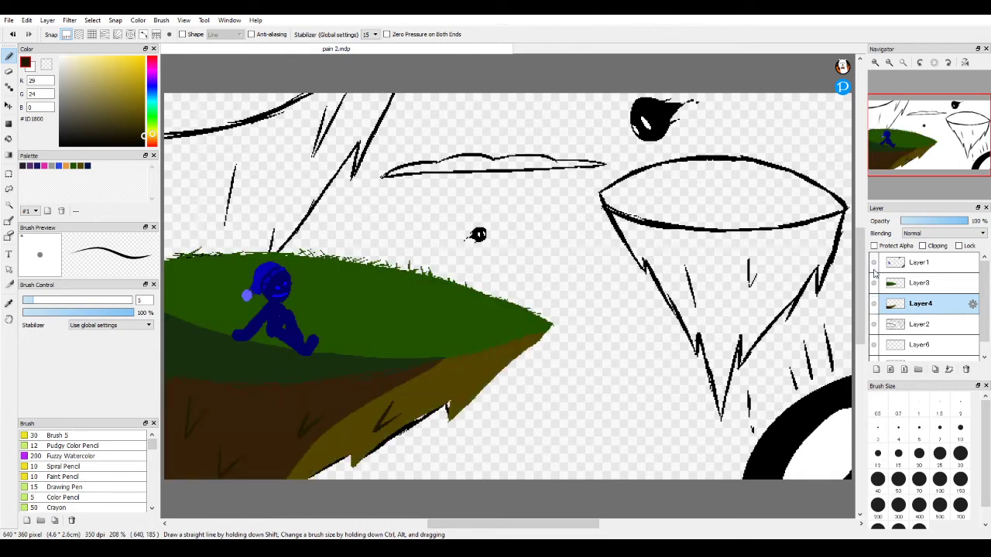
{"action": "left_click", "coordinate": [896, 324]}
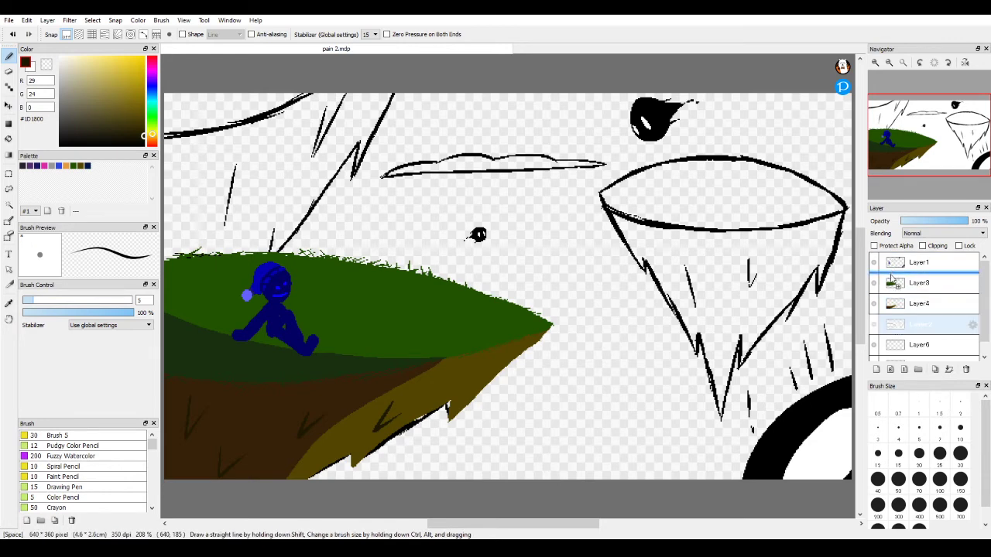
{"action": "left_click_drag", "start_coordinate": [895, 323], "coordinate": [943, 361]}
Trace the long flat cloud's outline in white #FFFFFF on Layer6 with a size 5 brush.
{"action": "left_click", "coordinate": [931, 309]}
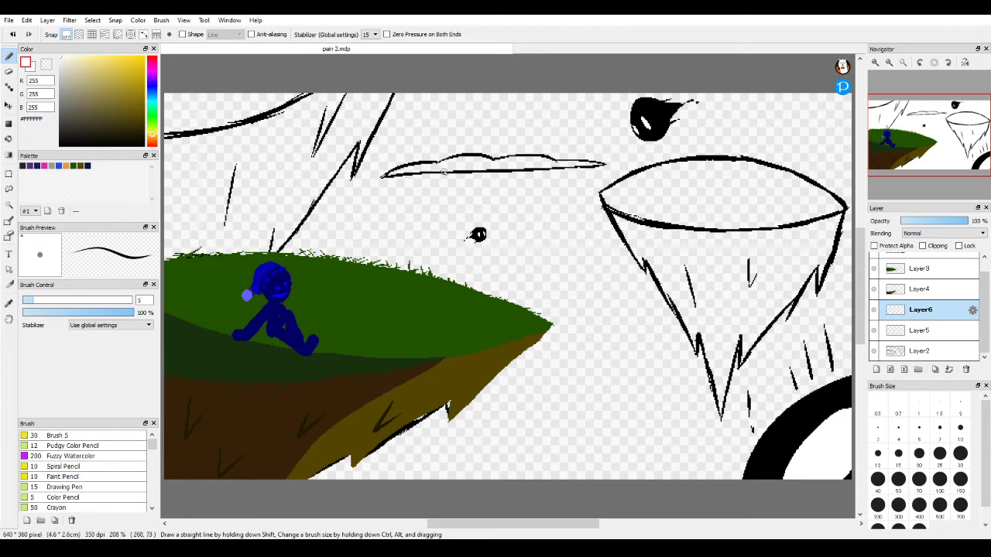
{"action": "left_click", "coordinate": [875, 62]}
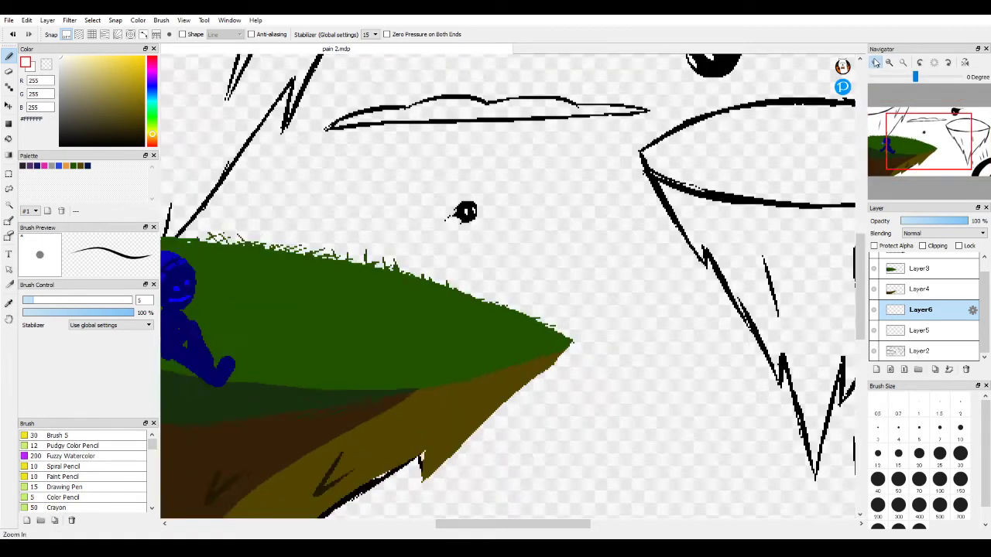
{"action": "left_click", "coordinate": [876, 62]}
{"action": "left_click", "coordinate": [876, 63]}
{"action": "left_click", "coordinate": [876, 63]}
{"action": "left_click_drag", "start_coordinate": [929, 142], "coordinate": [914, 114]}
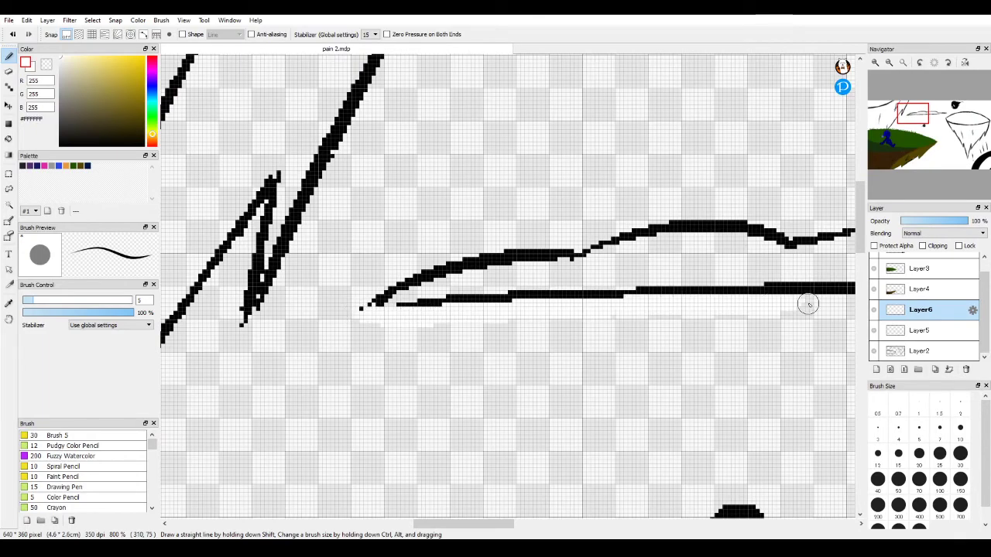
{"action": "mouse_move", "coordinate": [807, 305]}
{"action": "left_mouse_down"}
{"action": "mouse_move", "coordinate": [500, 317]}
{"action": "mouse_move", "coordinate": [506, 307]}
{"action": "mouse_move", "coordinate": [801, 281]}
{"action": "mouse_move", "coordinate": [546, 308]}
{"action": "mouse_move", "coordinate": [681, 288]}
{"action": "mouse_move", "coordinate": [458, 286]}
{"action": "mouse_move", "coordinate": [673, 291]}
{"action": "mouse_move", "coordinate": [596, 255]}
{"action": "mouse_move", "coordinate": [421, 281]}
{"action": "mouse_move", "coordinate": [420, 296]}
{"action": "mouse_move", "coordinate": [632, 288]}
{"action": "mouse_move", "coordinate": [562, 256]}
{"action": "mouse_move", "coordinate": [410, 301]}
{"action": "mouse_move", "coordinate": [560, 276]}
{"action": "mouse_move", "coordinate": [395, 308]}
{"action": "mouse_move", "coordinate": [373, 329]}
{"action": "left_mouse_up"}
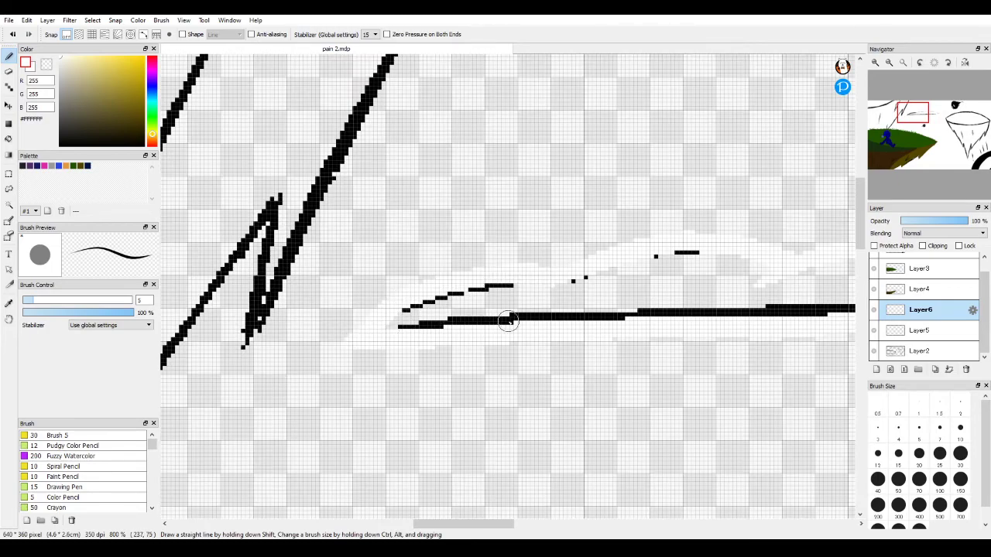
{"action": "left_click_drag", "start_coordinate": [586, 328], "coordinate": [393, 338]}
{"action": "left_click_drag", "start_coordinate": [586, 325], "coordinate": [422, 331]}
{"action": "left_click_drag", "start_coordinate": [581, 342], "coordinate": [746, 315]}
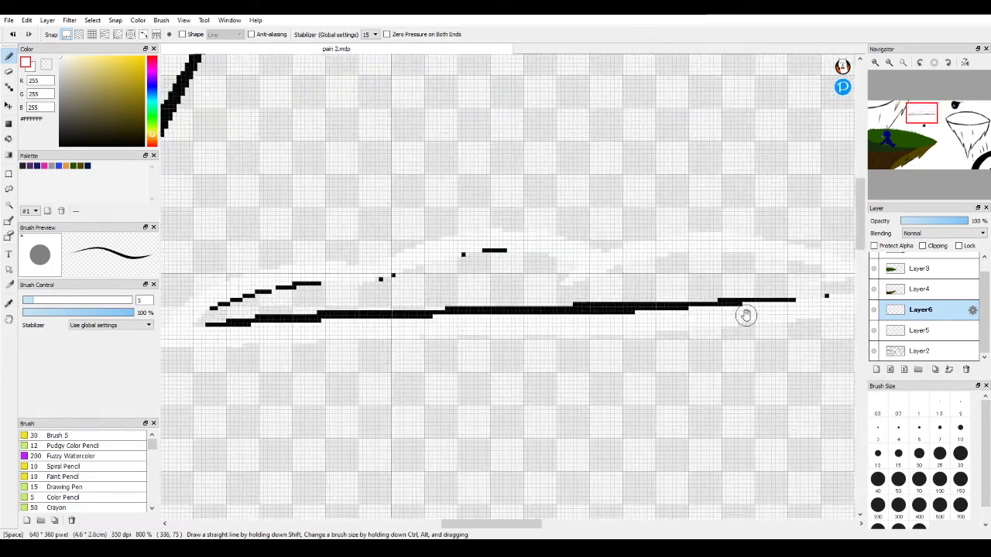
Hide the Layer2 sketch and fill the cloud's interior on Layer6 with white, then compare the cloud with the sketch.
{"action": "left_click", "coordinate": [873, 351]}
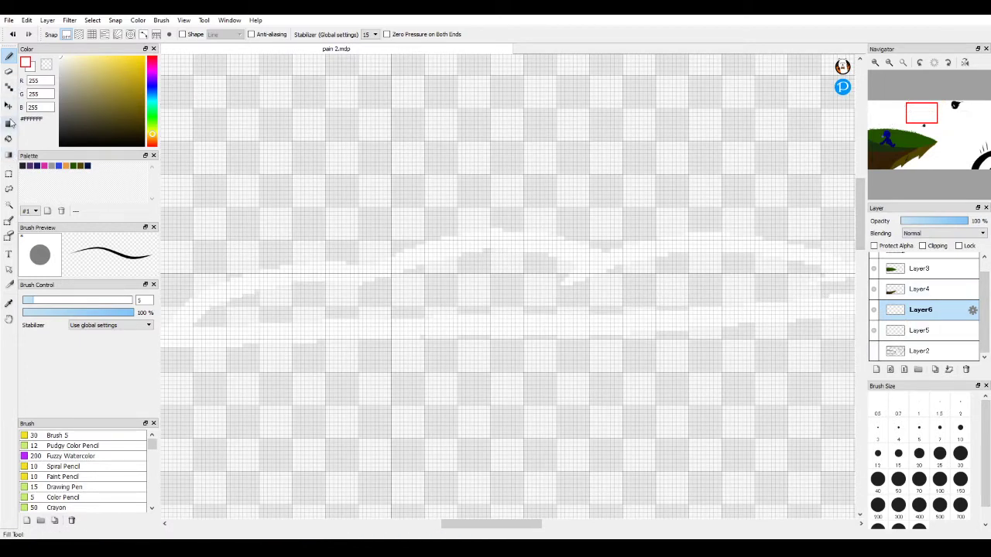
{"action": "left_click", "coordinate": [8, 133]}
{"action": "left_click", "coordinate": [560, 287]}
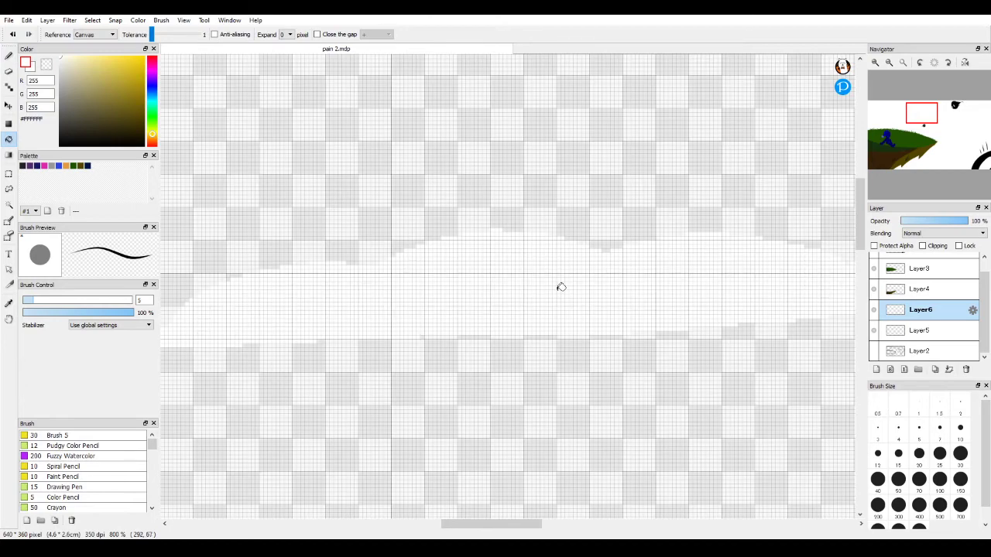
{"action": "mouse_move", "coordinate": [560, 287]}
{"action": "left_mouse_down"}
{"action": "mouse_move", "coordinate": [742, 307]}
{"action": "mouse_move", "coordinate": [701, 331]}
{"action": "left_mouse_up"}
{"action": "left_click", "coordinate": [872, 310]}
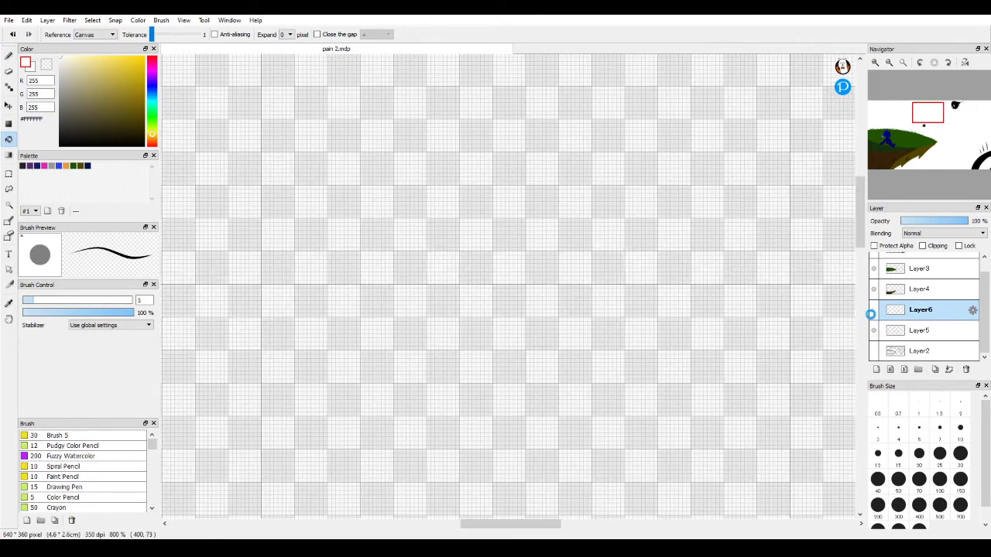
{"action": "left_click", "coordinate": [874, 310]}
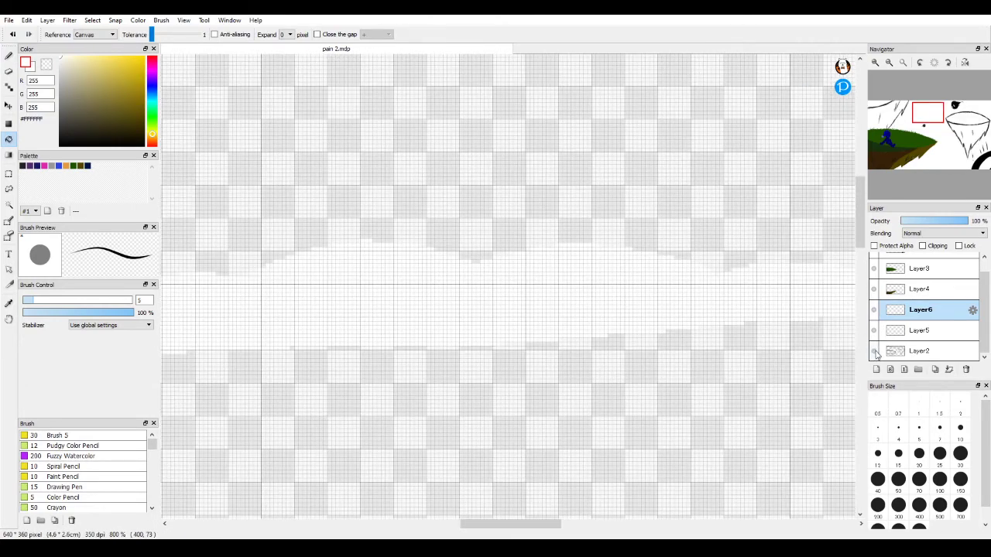
{"action": "left_click", "coordinate": [903, 65]}
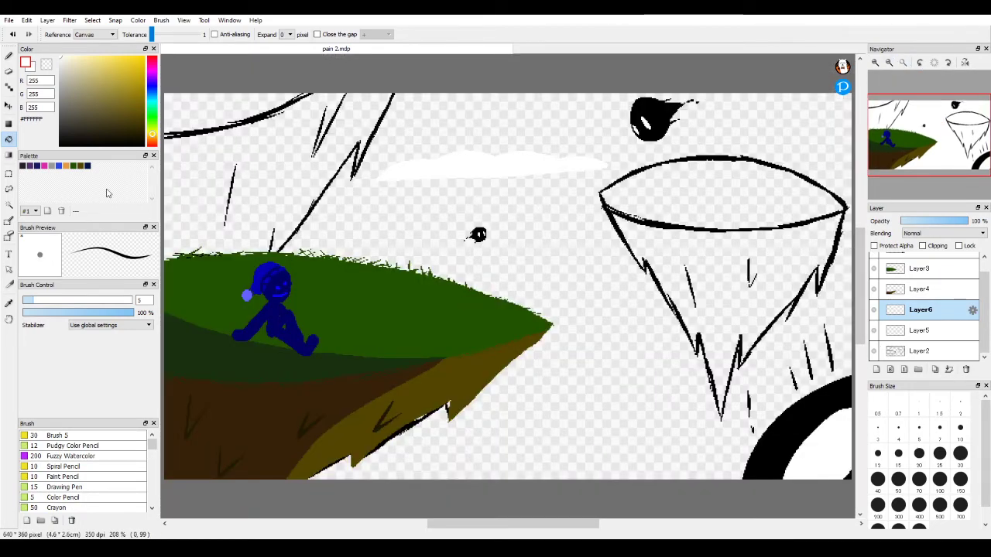
Hide the Layer2 sketch and paint the whole sky on Layer5 dark blue #001443 with a size 700 brush.
{"action": "left_click", "coordinate": [88, 166]}
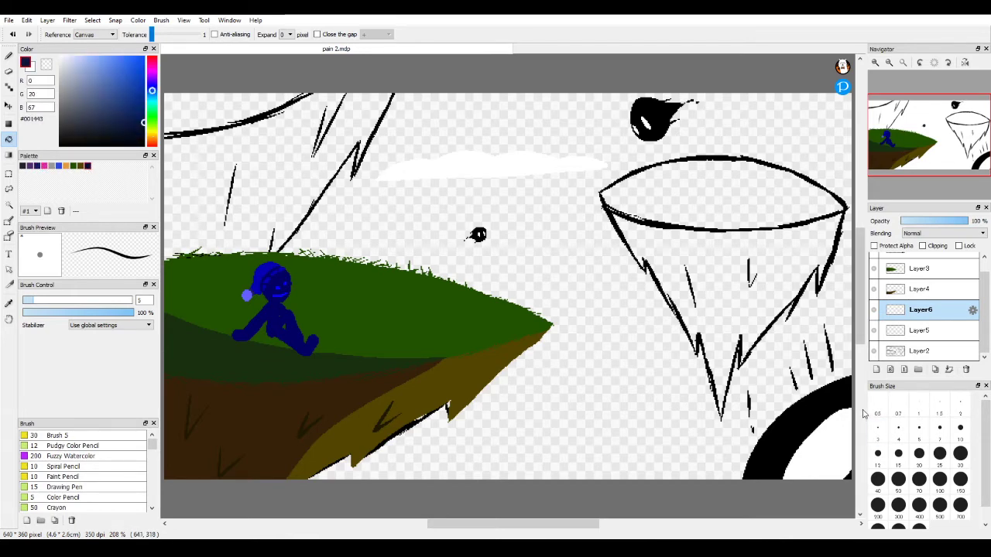
{"action": "left_click", "coordinate": [874, 350]}
{"action": "left_click", "coordinate": [895, 332]}
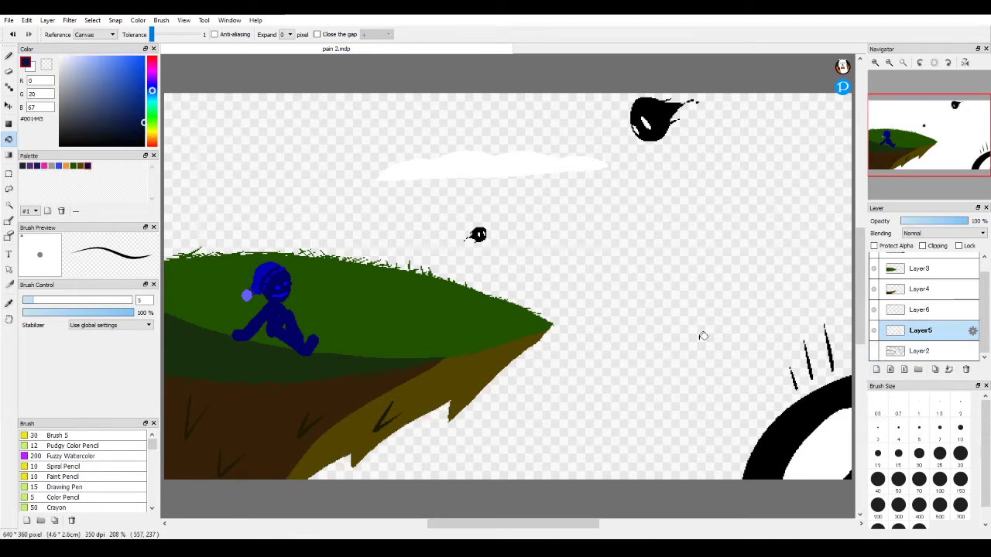
{"action": "left_click", "coordinate": [10, 58]}
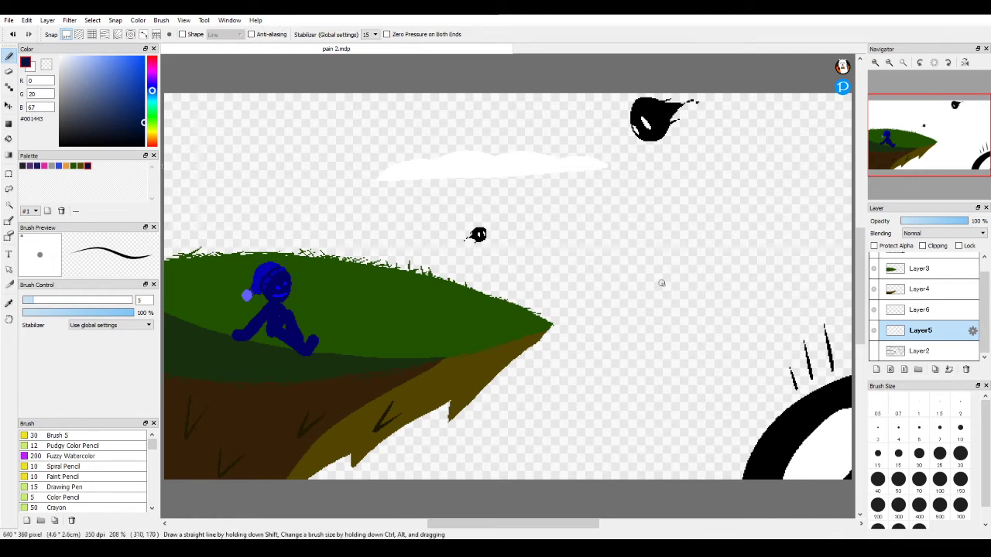
{"action": "left_click", "coordinate": [958, 508]}
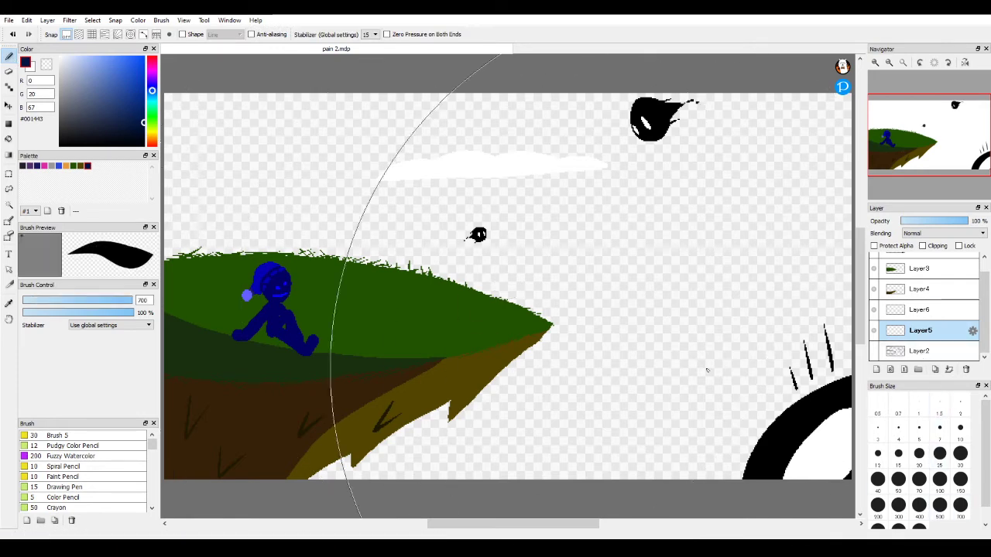
{"action": "mouse_move", "coordinate": [495, 206]}
{"action": "left_mouse_down"}
{"action": "mouse_move", "coordinate": [428, 178]}
{"action": "mouse_move", "coordinate": [464, 209]}
{"action": "mouse_move", "coordinate": [603, 247]}
{"action": "mouse_move", "coordinate": [802, 251]}
{"action": "mouse_move", "coordinate": [910, 234]}
{"action": "left_mouse_up"}
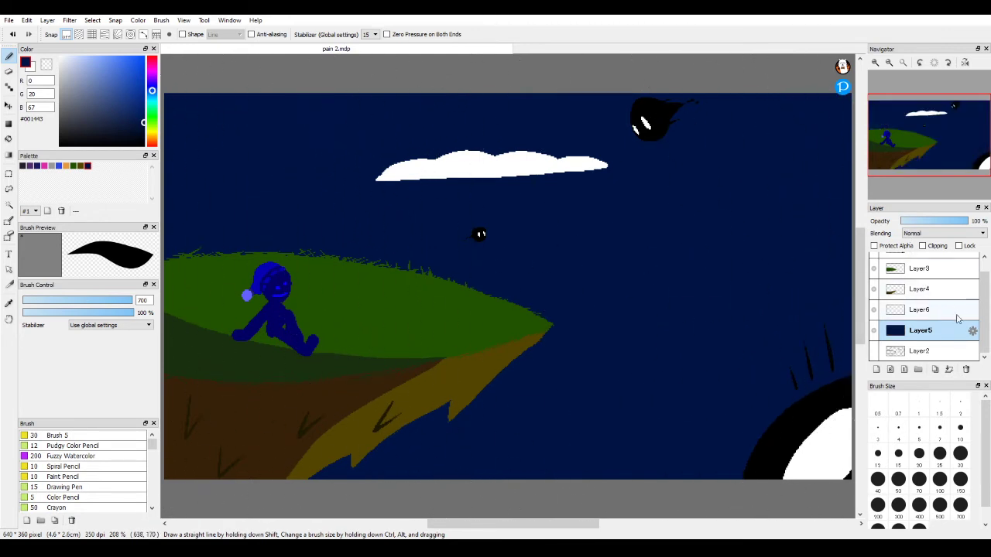
Set the brush size to 10, add a new layer above Layer5, and choose the pale blue #D9E4FF.
{"action": "left_click", "coordinate": [959, 429]}
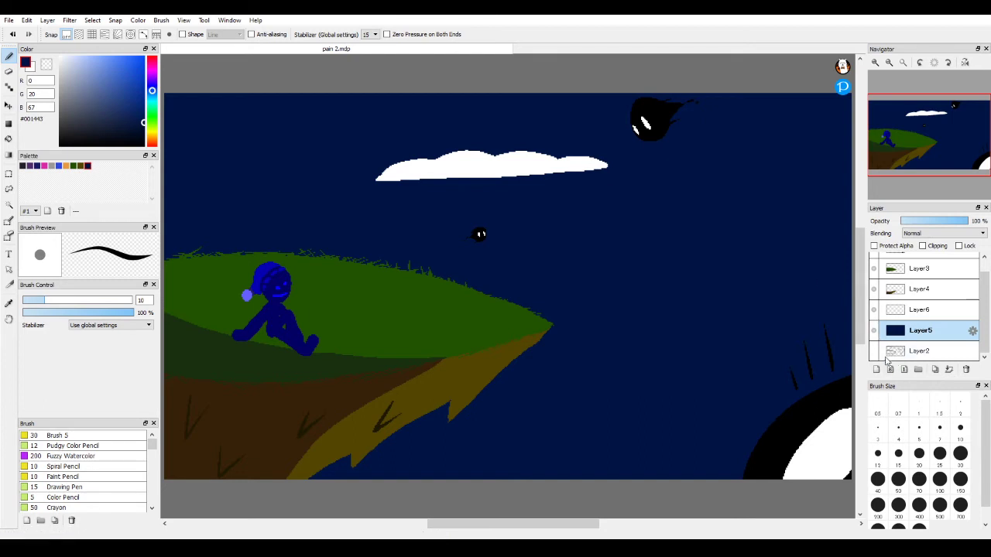
{"action": "left_click", "coordinate": [877, 370]}
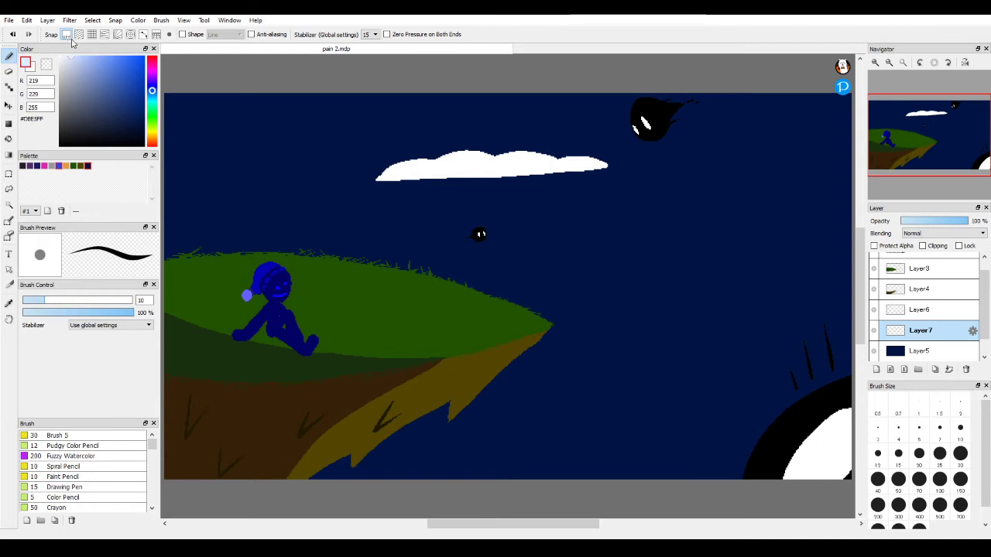
{"action": "left_click_drag", "start_coordinate": [71, 40], "coordinate": [72, 40]}
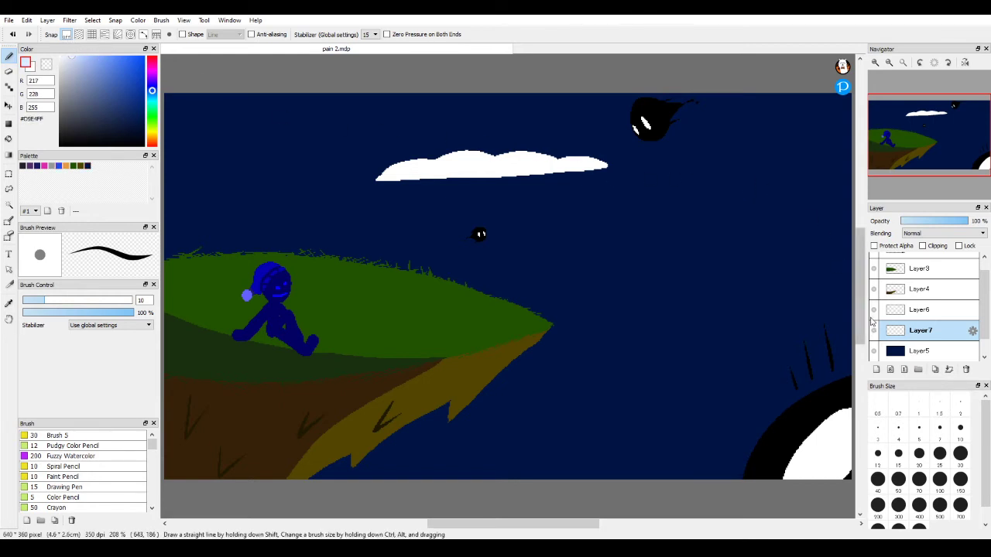
Draw a large round moon outline in #D9E4FF on Layer7, in the upper-right sky beside the black flaming creature.
{"action": "left_click", "coordinate": [875, 62]}
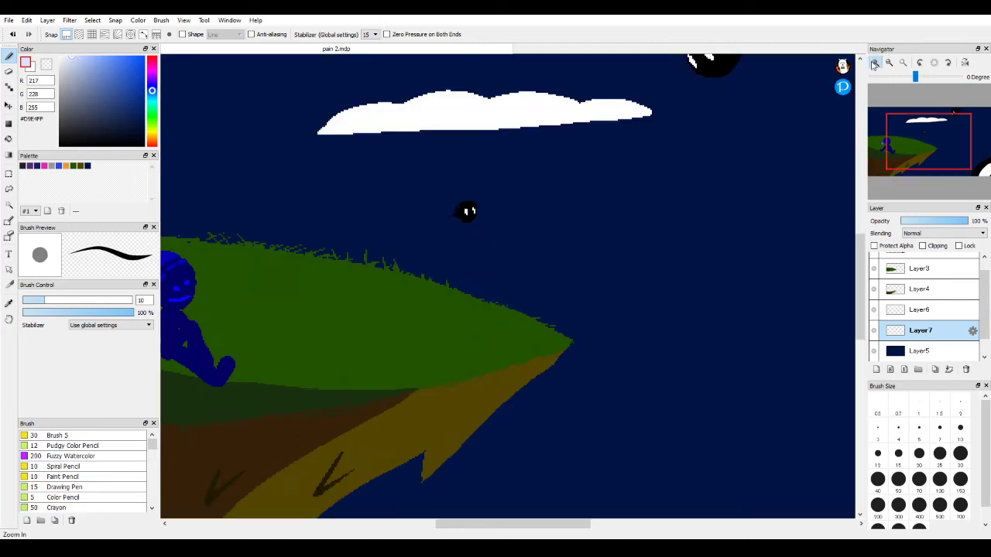
{"action": "left_click", "coordinate": [875, 62]}
{"action": "key", "text": "space"}
{"action": "mouse_move", "coordinate": [818, 142]}
{"action": "left_mouse_down"}
{"action": "mouse_move", "coordinate": [553, 285]}
{"action": "mouse_move", "coordinate": [531, 287]}
{"action": "left_mouse_up"}
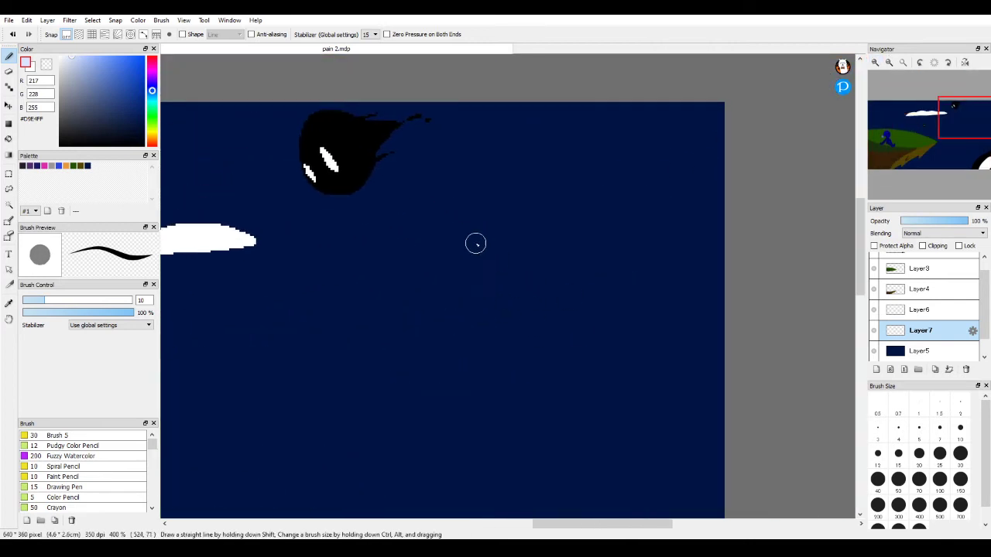
{"action": "mouse_move", "coordinate": [451, 243]}
{"action": "left_mouse_down"}
{"action": "mouse_move", "coordinate": [575, 320]}
{"action": "mouse_move", "coordinate": [436, 400]}
{"action": "left_mouse_up"}
{"action": "key", "text": "ctrl+z"}
{"action": "mouse_move", "coordinate": [586, 159]}
{"action": "left_mouse_down"}
{"action": "mouse_move", "coordinate": [472, 333]}
{"action": "mouse_move", "coordinate": [662, 227]}
{"action": "left_mouse_up"}
{"action": "mouse_move", "coordinate": [644, 192]}
{"action": "left_mouse_down"}
{"action": "mouse_move", "coordinate": [536, 178]}
{"action": "mouse_move", "coordinate": [484, 297]}
{"action": "mouse_move", "coordinate": [471, 293]}
{"action": "mouse_move", "coordinate": [533, 318]}
{"action": "mouse_move", "coordinate": [597, 279]}
{"action": "mouse_move", "coordinate": [533, 334]}
{"action": "mouse_move", "coordinate": [492, 291]}
{"action": "mouse_move", "coordinate": [496, 314]}
{"action": "mouse_move", "coordinate": [476, 313]}
{"action": "mouse_move", "coordinate": [469, 299]}
{"action": "mouse_move", "coordinate": [540, 343]}
{"action": "mouse_move", "coordinate": [609, 326]}
{"action": "mouse_move", "coordinate": [659, 277]}
{"action": "mouse_move", "coordinate": [663, 228]}
{"action": "mouse_move", "coordinate": [610, 190]}
{"action": "mouse_move", "coordinate": [560, 190]}
{"action": "left_mouse_up"}
Fill the moon's interior on Layer7 completely with #D9E4FF.
{"action": "mouse_move", "coordinate": [493, 211]}
{"action": "left_mouse_down"}
{"action": "mouse_move", "coordinate": [532, 208]}
{"action": "mouse_move", "coordinate": [558, 306]}
{"action": "mouse_move", "coordinate": [592, 323]}
{"action": "mouse_move", "coordinate": [651, 256]}
{"action": "mouse_move", "coordinate": [626, 287]}
{"action": "left_mouse_up"}
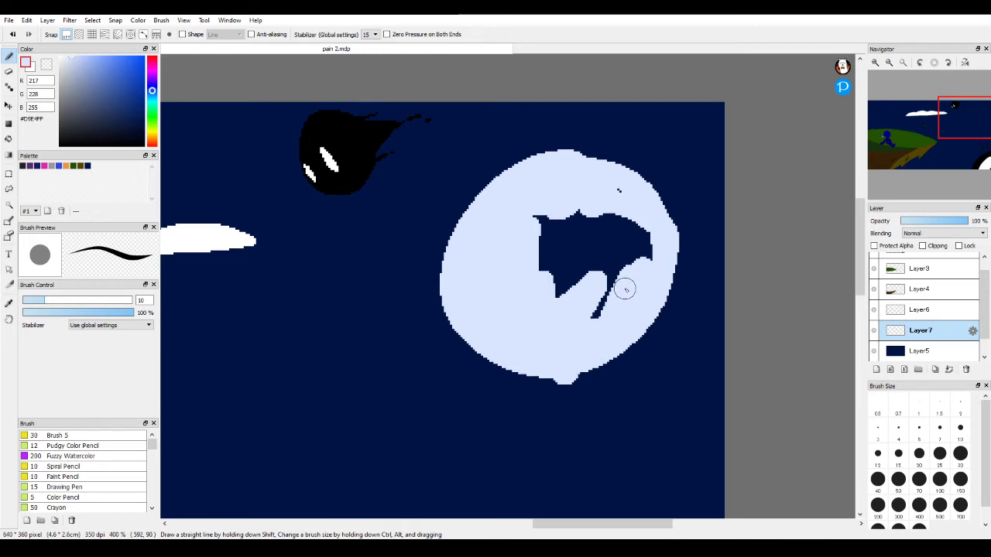
{"action": "key", "text": "ctrl+z"}
{"action": "mouse_move", "coordinate": [602, 331]}
{"action": "left_mouse_down"}
{"action": "mouse_move", "coordinate": [637, 286]}
{"action": "mouse_move", "coordinate": [625, 214]}
{"action": "mouse_move", "coordinate": [655, 268]}
{"action": "mouse_move", "coordinate": [637, 207]}
{"action": "mouse_move", "coordinate": [594, 192]}
{"action": "mouse_move", "coordinate": [537, 194]}
{"action": "left_mouse_up"}
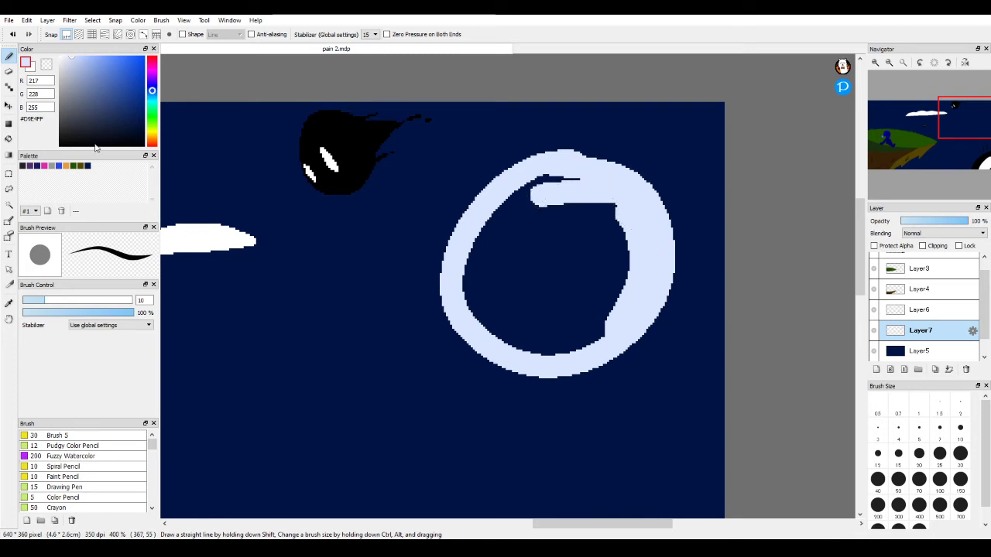
{"action": "left_click", "coordinate": [8, 139]}
{"action": "left_click", "coordinate": [510, 273]}
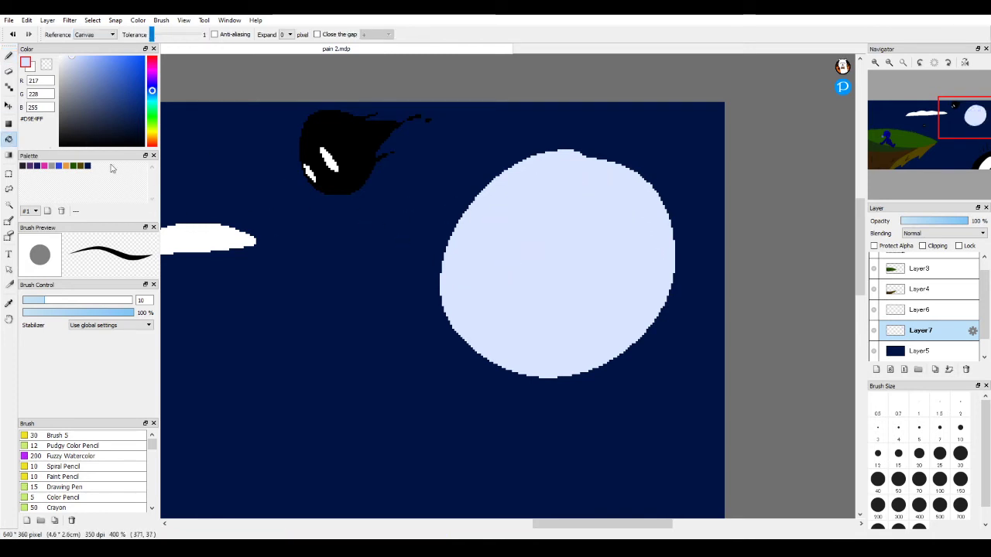
Try drawing four ring-shaped craters in grey #6B7386 on the moon with the size 10 brush.
{"action": "left_click", "coordinate": [9, 56]}
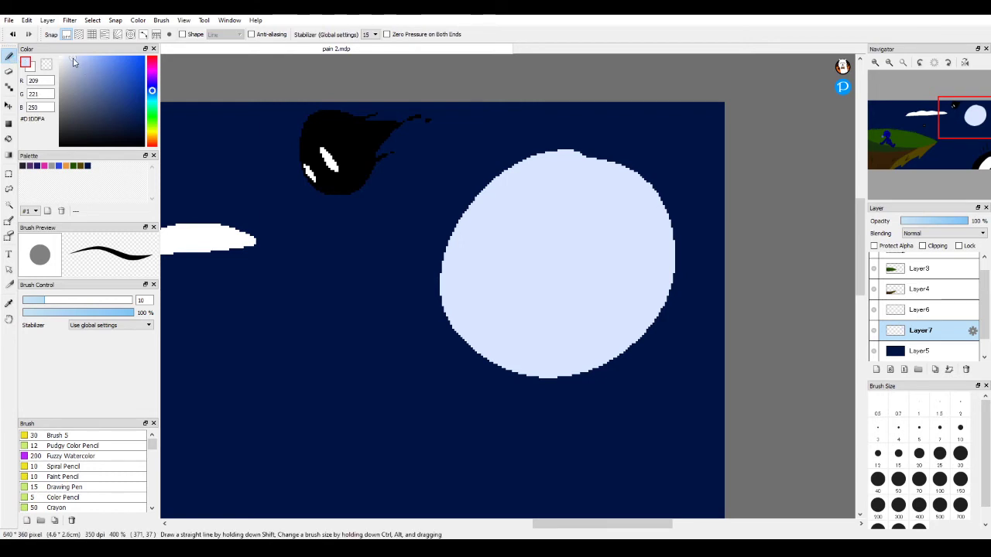
{"action": "mouse_move", "coordinate": [545, 210]}
{"action": "left_mouse_down"}
{"action": "mouse_move", "coordinate": [533, 279]}
{"action": "mouse_move", "coordinate": [540, 206]}
{"action": "mouse_move", "coordinate": [556, 234]}
{"action": "left_mouse_up"}
{"action": "key", "text": "ctrl+z"}
{"action": "left_click_drag", "start_coordinate": [517, 202], "coordinate": [555, 201]}
{"action": "mouse_move", "coordinate": [605, 300]}
{"action": "left_mouse_down"}
{"action": "mouse_move", "coordinate": [621, 335]}
{"action": "mouse_move", "coordinate": [604, 312]}
{"action": "left_mouse_up"}
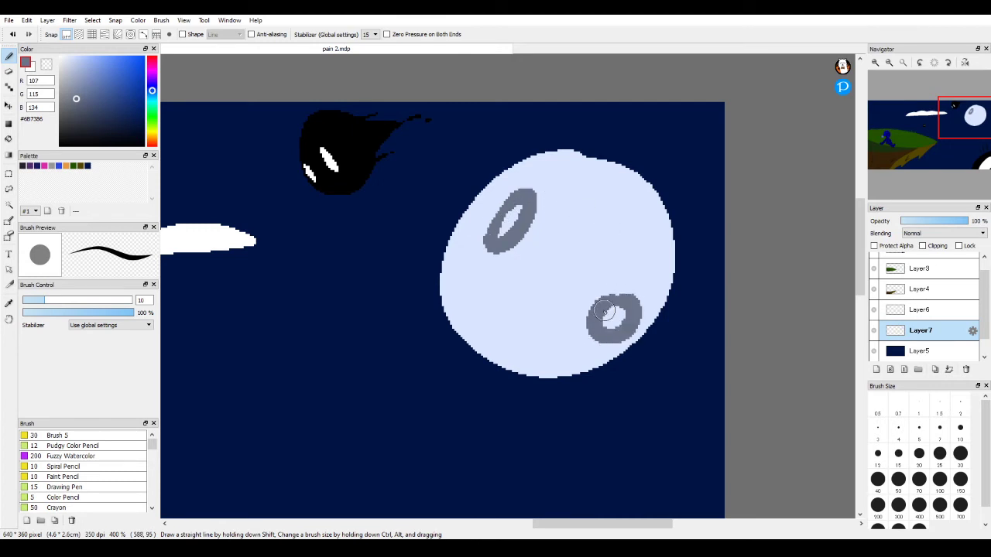
{"action": "left_click_drag", "start_coordinate": [624, 207], "coordinate": [657, 237]}
{"action": "key", "text": "ctrl+z"}
{"action": "left_click_drag", "start_coordinate": [641, 199], "coordinate": [636, 203]}
{"action": "left_click_drag", "start_coordinate": [516, 323], "coordinate": [523, 321]}
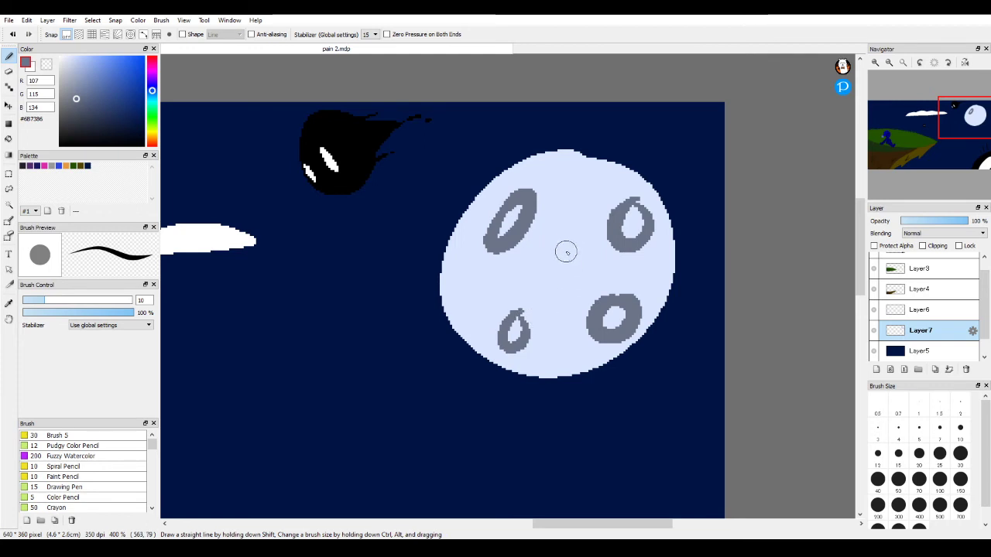
Try extra crater strokes near the moon's center and lower edge, and undo all the crater drawing.
{"action": "left_click_drag", "start_coordinate": [563, 248], "coordinate": [588, 292]}
{"action": "key", "text": "ctrl+z"}
{"action": "key", "text": "ctrl+z"}
{"action": "mouse_move", "coordinate": [477, 339]}
{"action": "left_mouse_down"}
{"action": "mouse_move", "coordinate": [541, 334]}
{"action": "mouse_move", "coordinate": [551, 358]}
{"action": "left_mouse_up"}
{"action": "key", "text": "ctrl+z"}
{"action": "key", "text": "ctrl+z"}
{"action": "key", "text": "ctrl+z"}
{"action": "key", "text": "ctrl+z"}
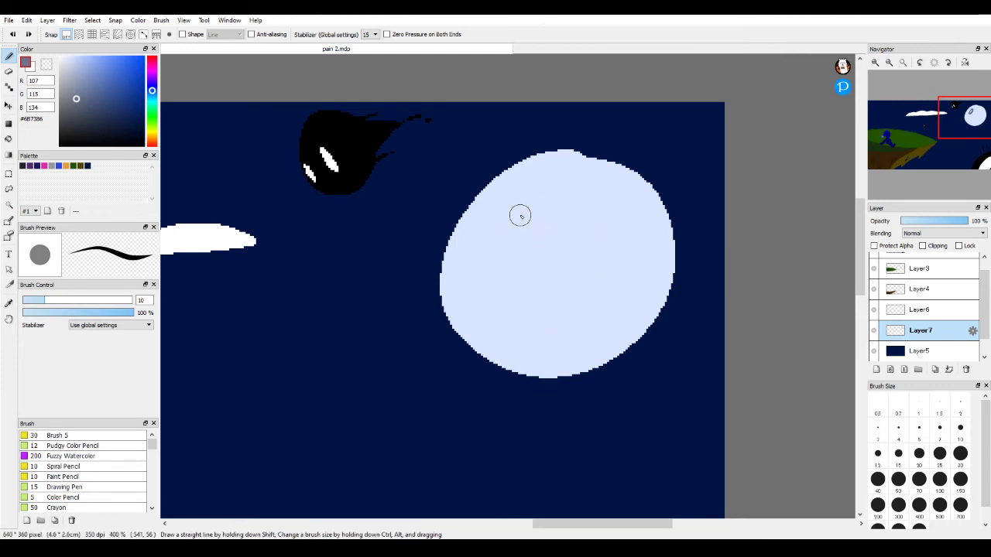
Draw two curved #6B7386 crater lines on the moon, one near its upper-left edge and one near its lower-right edge.
{"action": "left_click_drag", "start_coordinate": [531, 203], "coordinate": [507, 249]}
{"action": "key", "text": "ctrl+z"}
{"action": "left_click_drag", "start_coordinate": [522, 186], "coordinate": [465, 266]}
{"action": "left_click_drag", "start_coordinate": [625, 317], "coordinate": [673, 264]}
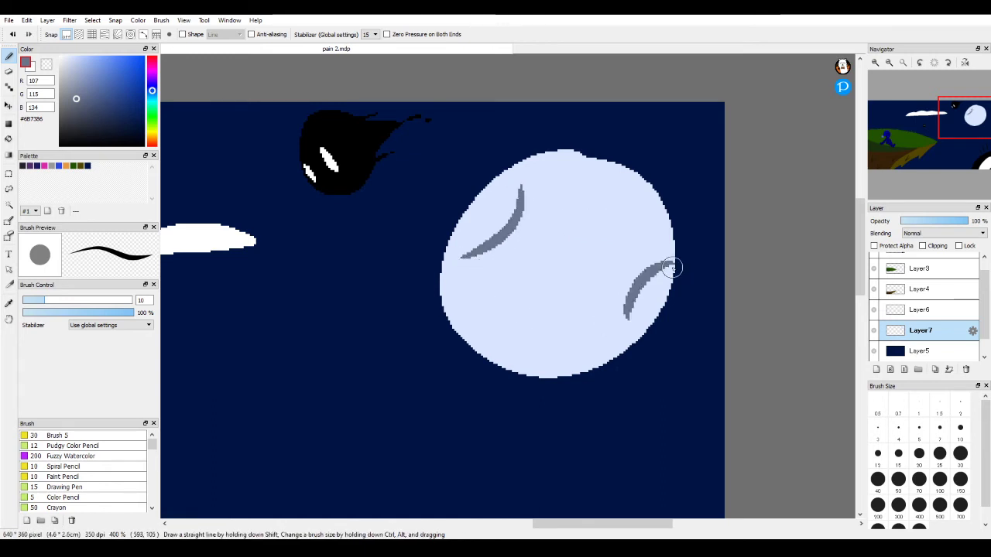
Try drawing two ring-shaped craters in #6B7386 on the moon's upper-right and lower-left areas, and undo all the crater drawing.
{"action": "mouse_move", "coordinate": [601, 204]}
{"action": "left_mouse_down"}
{"action": "mouse_move", "coordinate": [637, 228]}
{"action": "mouse_move", "coordinate": [593, 203]}
{"action": "mouse_move", "coordinate": [627, 201]}
{"action": "left_mouse_up"}
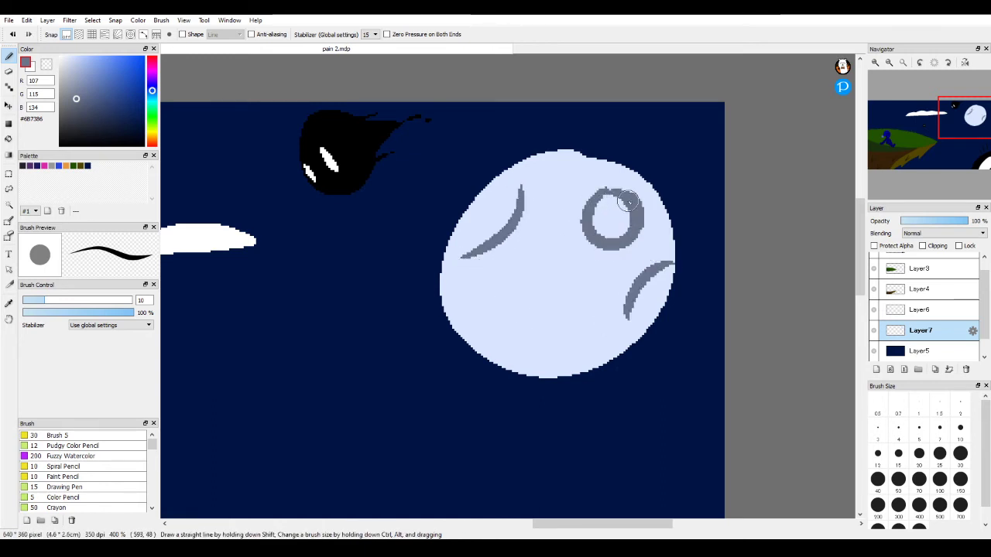
{"action": "mouse_move", "coordinate": [527, 282]}
{"action": "left_mouse_down"}
{"action": "mouse_move", "coordinate": [569, 317]}
{"action": "mouse_move", "coordinate": [542, 294]}
{"action": "mouse_move", "coordinate": [726, 240]}
{"action": "mouse_move", "coordinate": [564, 343]}
{"action": "mouse_move", "coordinate": [542, 228]}
{"action": "left_mouse_up"}
{"action": "left_click", "coordinate": [517, 254], "text": "alt"}
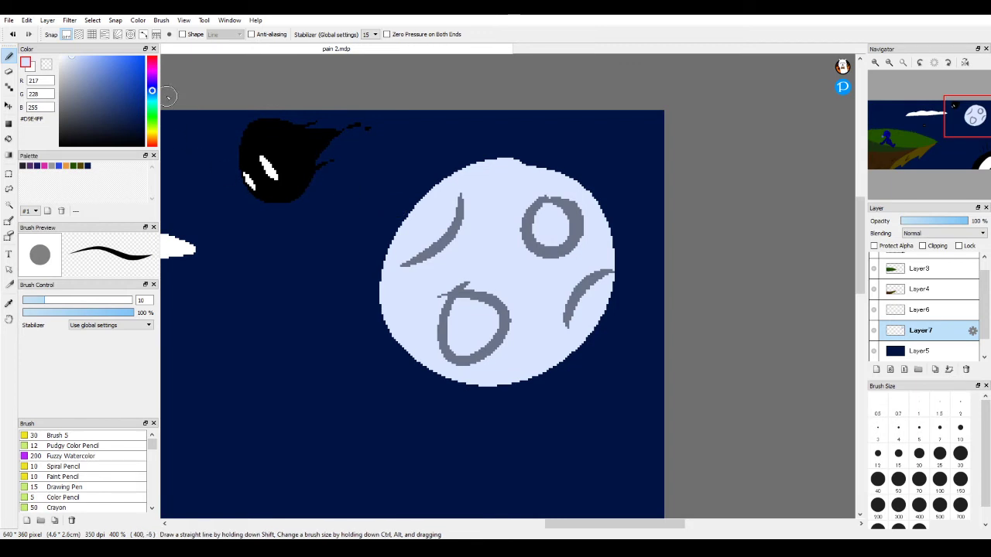
{"action": "key", "text": "ctrl+z"}
{"action": "key", "text": "ctrl+z"}
{"action": "key", "text": "ctrl+z"}
{"action": "key", "text": "ctrl+z"}
{"action": "key", "text": "ctrl+z"}
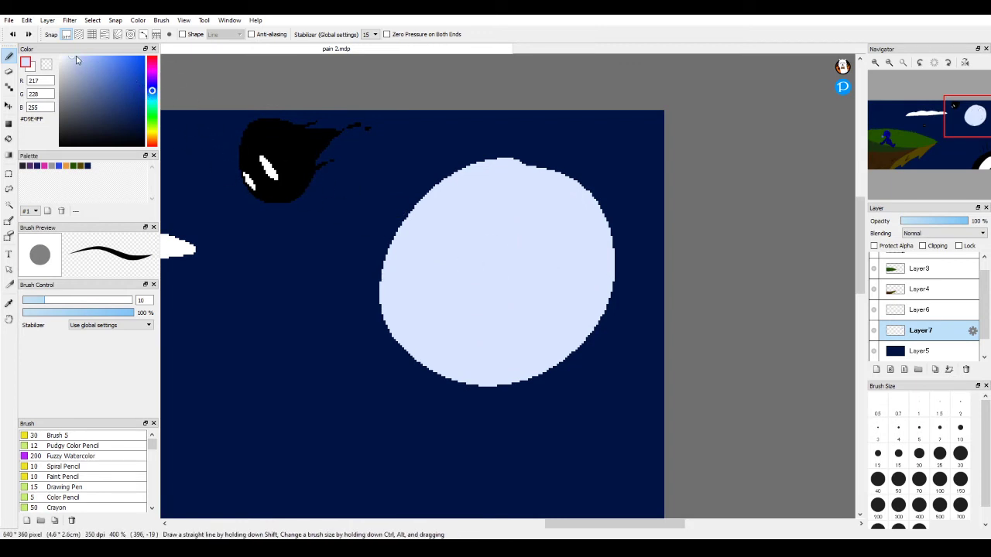
Protect the alpha of Layer7 and shade the moon's top and right side with a wide #7D94CB crescent.
{"action": "left_click_drag", "start_coordinate": [86, 67], "coordinate": [91, 73]}
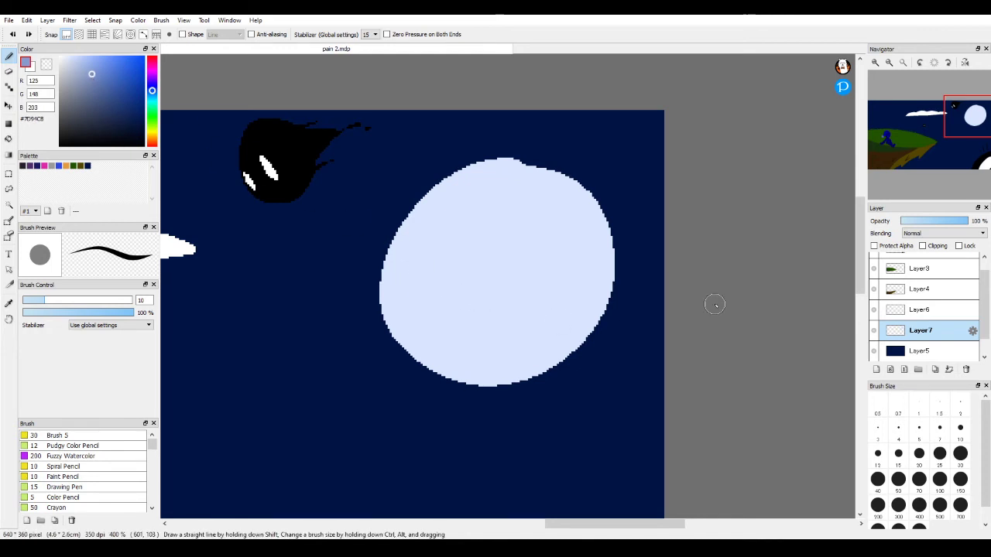
{"action": "left_click", "coordinate": [874, 245]}
{"action": "mouse_move", "coordinate": [518, 390]}
{"action": "left_mouse_down"}
{"action": "mouse_move", "coordinate": [569, 262]}
{"action": "mouse_move", "coordinate": [435, 166]}
{"action": "mouse_move", "coordinate": [353, 232]}
{"action": "left_mouse_up"}
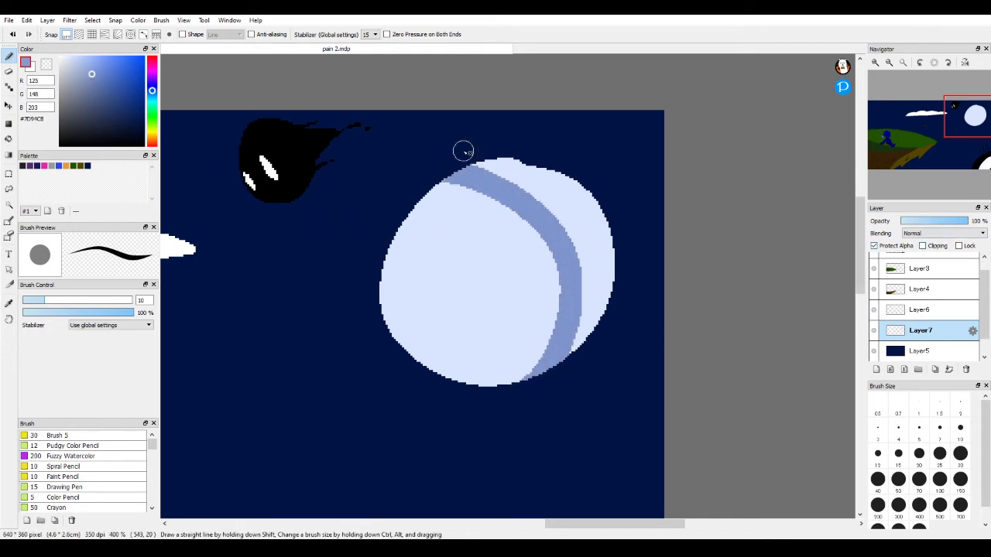
{"action": "mouse_move", "coordinate": [463, 151]}
{"action": "left_mouse_down"}
{"action": "mouse_move", "coordinate": [558, 184]}
{"action": "mouse_move", "coordinate": [533, 188]}
{"action": "mouse_move", "coordinate": [477, 158]}
{"action": "mouse_move", "coordinate": [588, 221]}
{"action": "mouse_move", "coordinate": [547, 193]}
{"action": "mouse_move", "coordinate": [560, 187]}
{"action": "mouse_move", "coordinate": [600, 285]}
{"action": "mouse_move", "coordinate": [578, 326]}
{"action": "mouse_move", "coordinate": [607, 258]}
{"action": "left_mouse_up"}
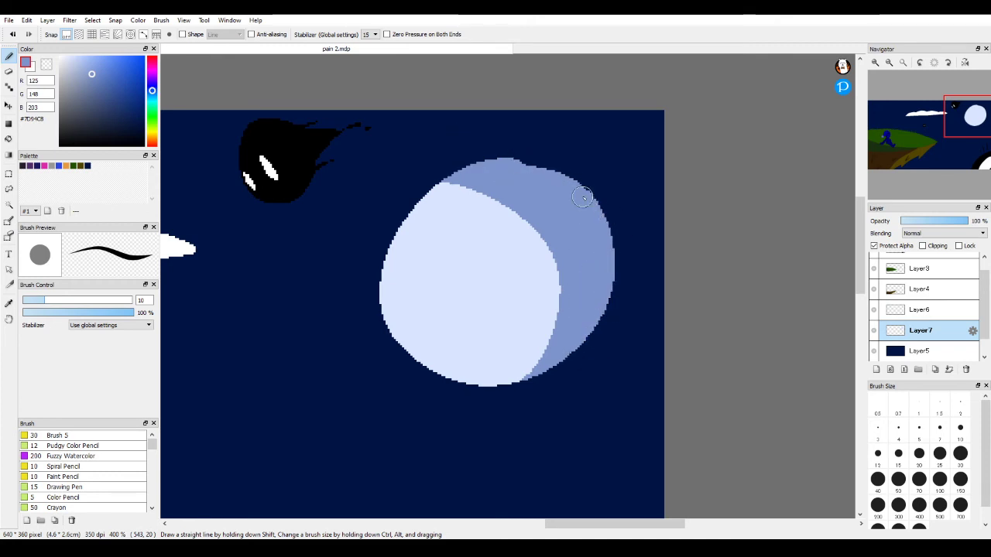
{"action": "mouse_move", "coordinate": [533, 210]}
{"action": "left_mouse_down"}
{"action": "mouse_move", "coordinate": [510, 192]}
{"action": "mouse_move", "coordinate": [472, 187]}
{"action": "mouse_move", "coordinate": [388, 214]}
{"action": "left_mouse_up"}
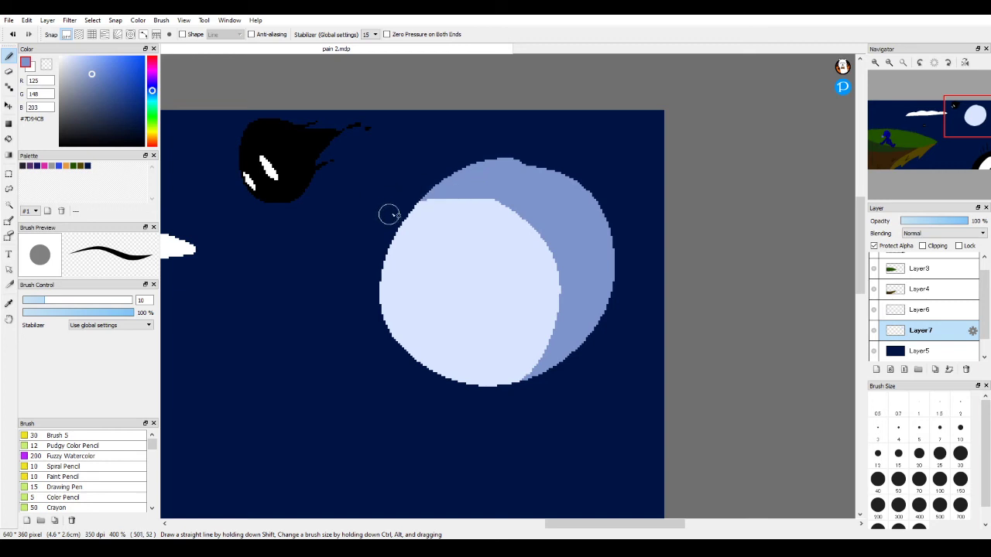
{"action": "mouse_move", "coordinate": [514, 193]}
{"action": "left_mouse_down"}
{"action": "mouse_move", "coordinate": [368, 192]}
{"action": "mouse_move", "coordinate": [400, 203]}
{"action": "mouse_move", "coordinate": [387, 214]}
{"action": "mouse_move", "coordinate": [464, 200]}
{"action": "left_mouse_up"}
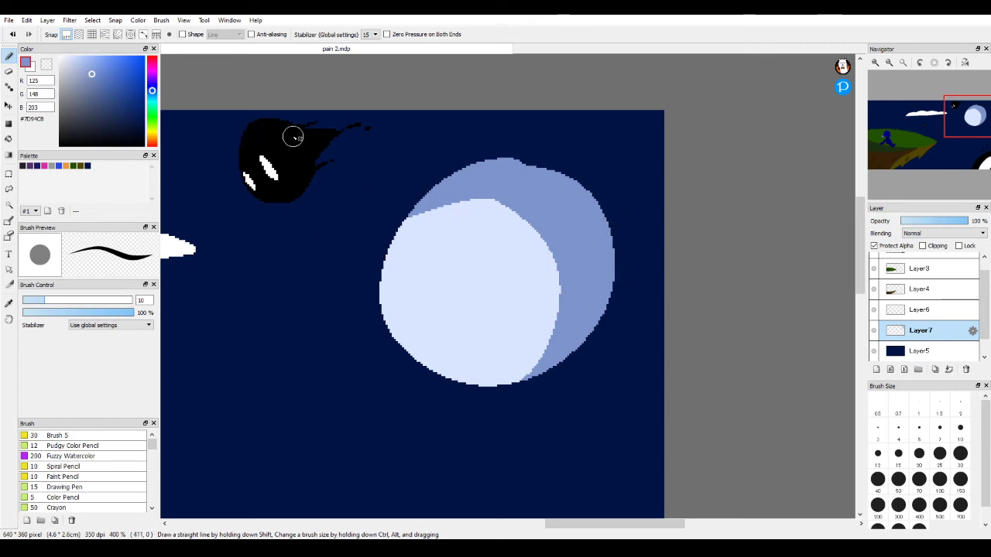
Draw five small curved craters and one ring-shaped crater across the moon in grey #8990A1.
{"action": "right_click", "coordinate": [462, 273]}
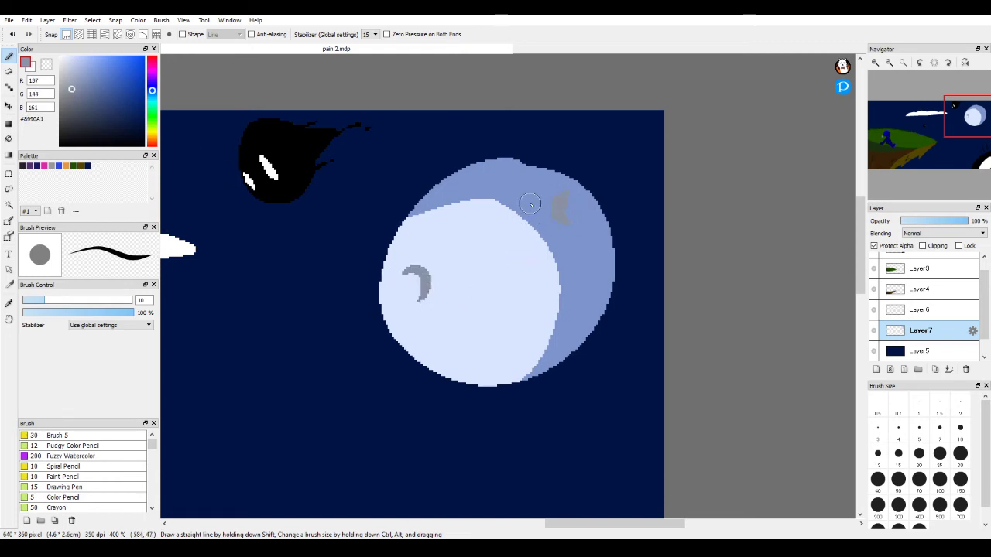
{"action": "left_click_drag", "start_coordinate": [569, 331], "coordinate": [543, 352]}
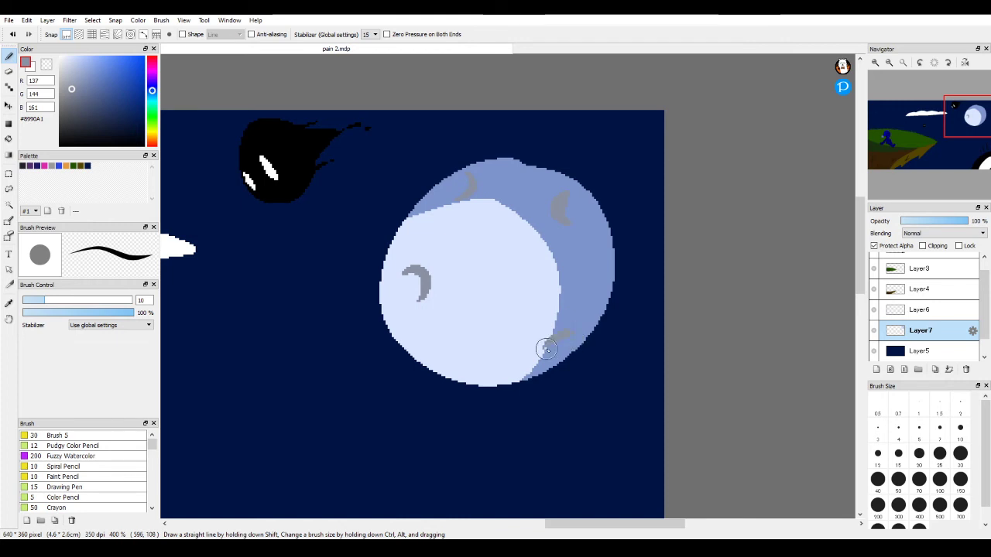
{"action": "left_click_drag", "start_coordinate": [468, 319], "coordinate": [463, 339]}
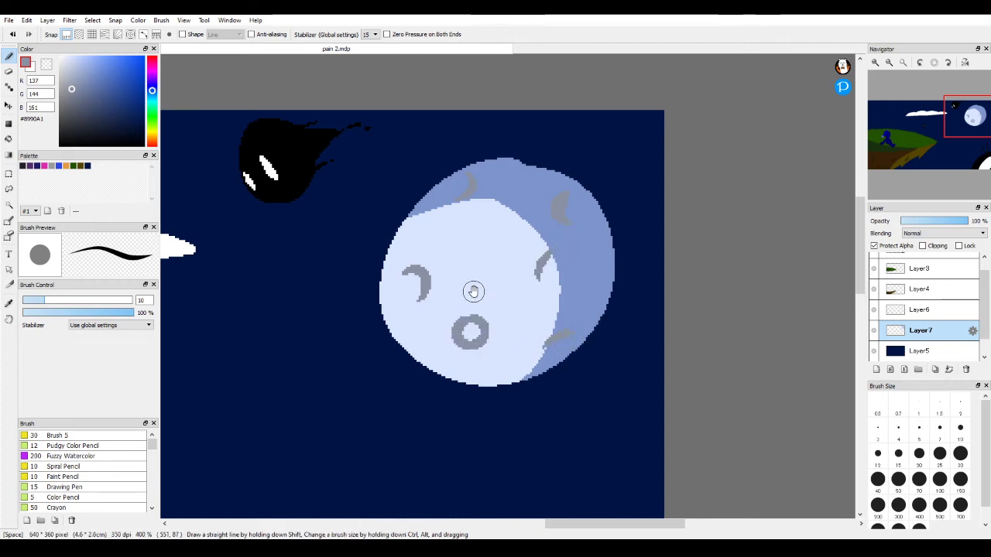
Try painting a #002E9A halo around the moon on Layer5 with the size 150 brush, and undo it.
{"action": "left_click_drag", "start_coordinate": [462, 294], "coordinate": [441, 308]}
{"action": "left_click", "coordinate": [888, 351]}
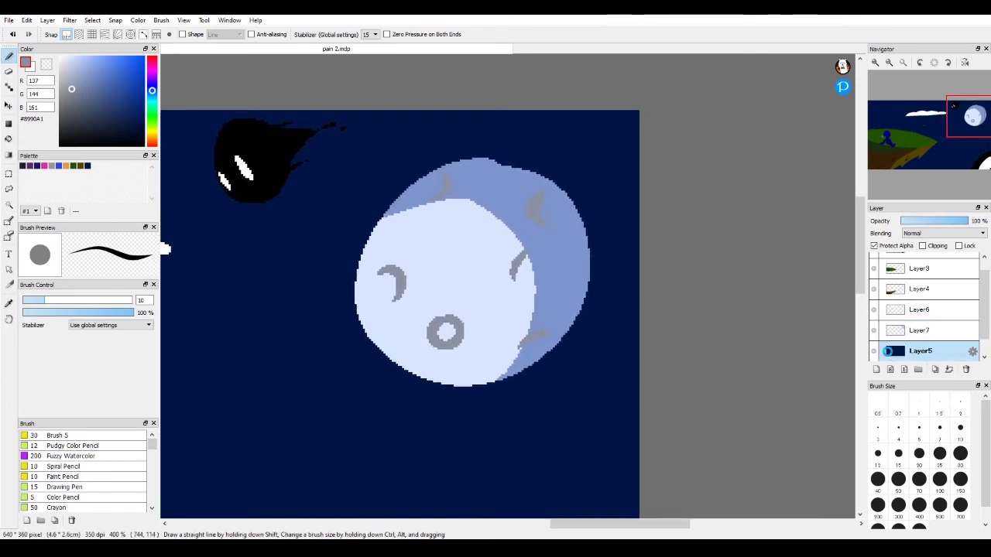
{"action": "left_click_drag", "start_coordinate": [316, 392], "coordinate": [351, 349]}
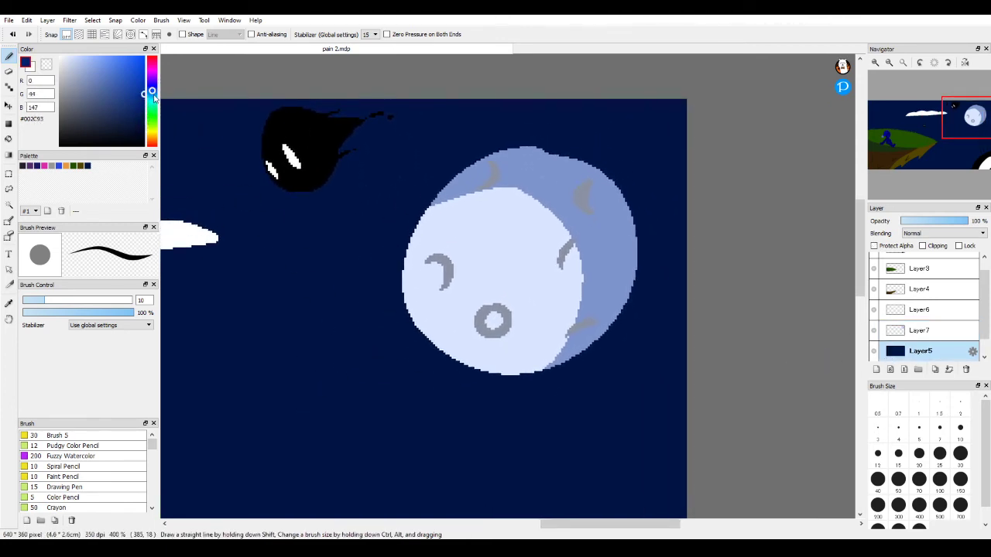
{"action": "left_click", "coordinate": [960, 480]}
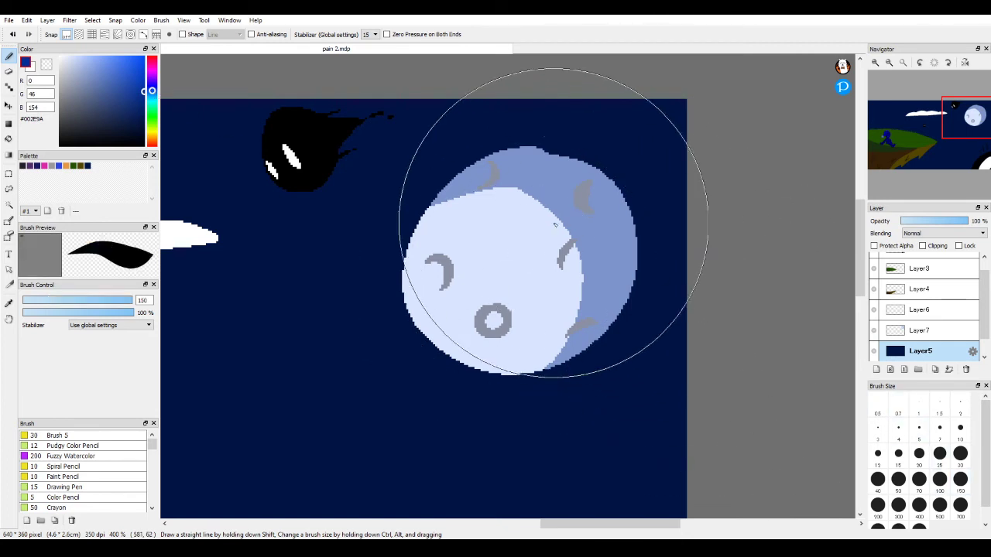
{"action": "mouse_move", "coordinate": [527, 244]}
{"action": "left_mouse_down"}
{"action": "mouse_move", "coordinate": [534, 260]}
{"action": "mouse_move", "coordinate": [503, 279]}
{"action": "mouse_move", "coordinate": [511, 258]}
{"action": "mouse_move", "coordinate": [654, 270]}
{"action": "left_mouse_up"}
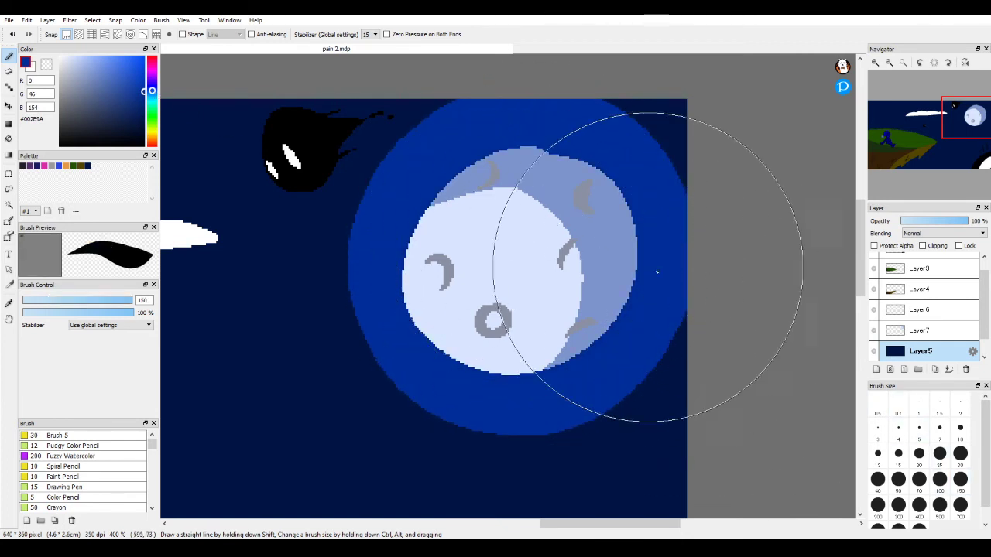
{"action": "key", "text": "ctrl+z"}
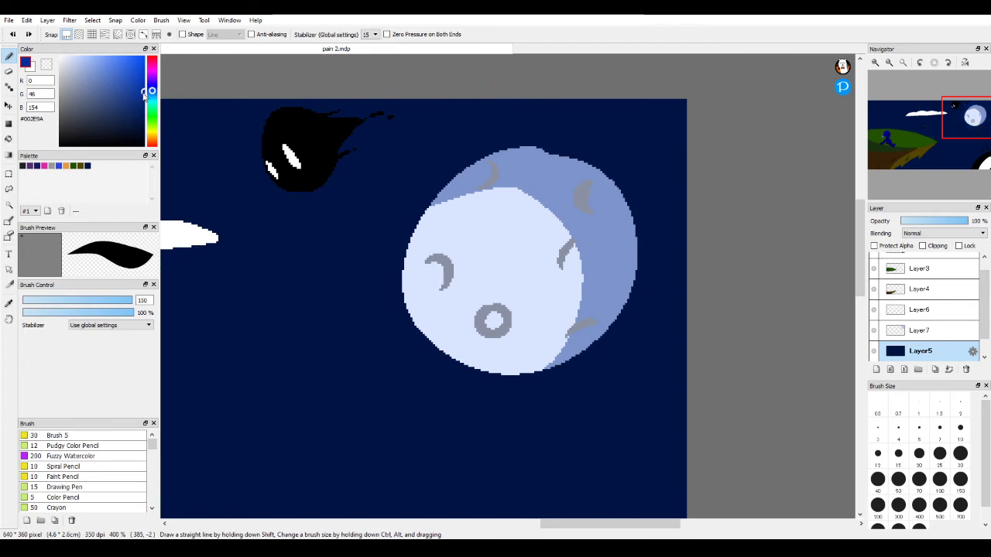
Try a #001D62 halo around the moon, undo it, and paint the halo in darker #001956 instead.
{"action": "right_click", "coordinate": [268, 261]}
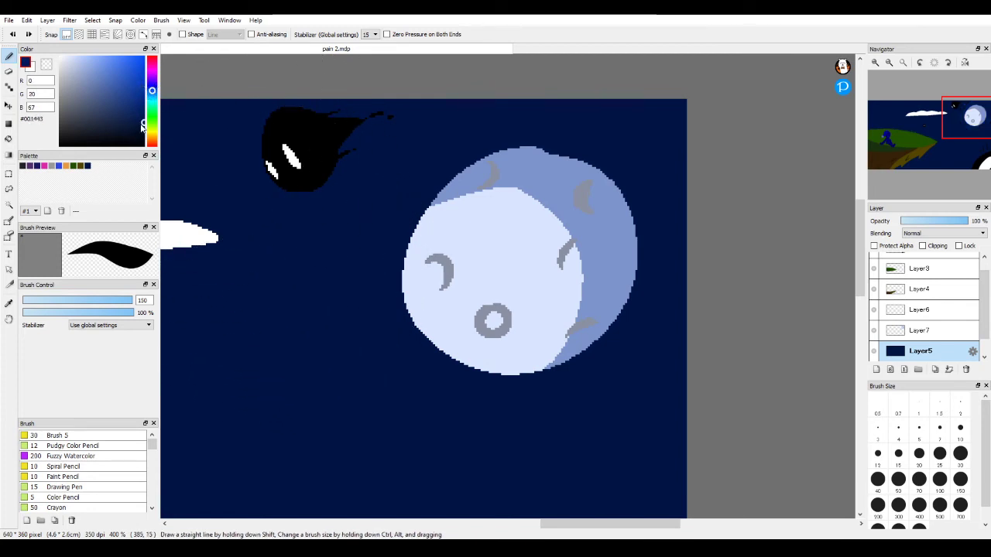
{"action": "left_click_drag", "start_coordinate": [142, 124], "coordinate": [147, 111]}
{"action": "mouse_move", "coordinate": [526, 245]}
{"action": "left_mouse_down"}
{"action": "mouse_move", "coordinate": [494, 264]}
{"action": "mouse_move", "coordinate": [544, 243]}
{"action": "mouse_move", "coordinate": [506, 287]}
{"action": "mouse_move", "coordinate": [544, 248]}
{"action": "mouse_move", "coordinate": [533, 274]}
{"action": "left_mouse_up"}
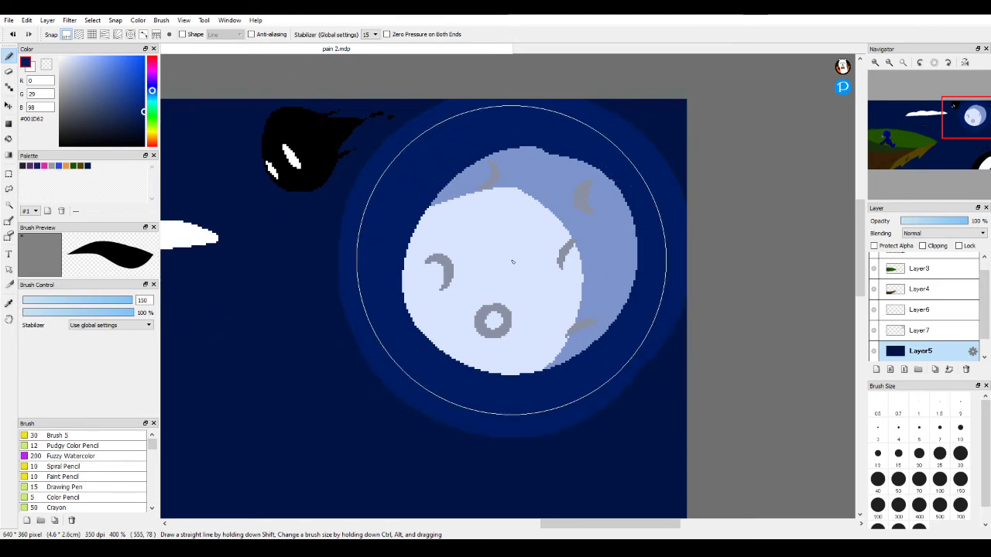
{"action": "key", "text": "ctrl+z"}
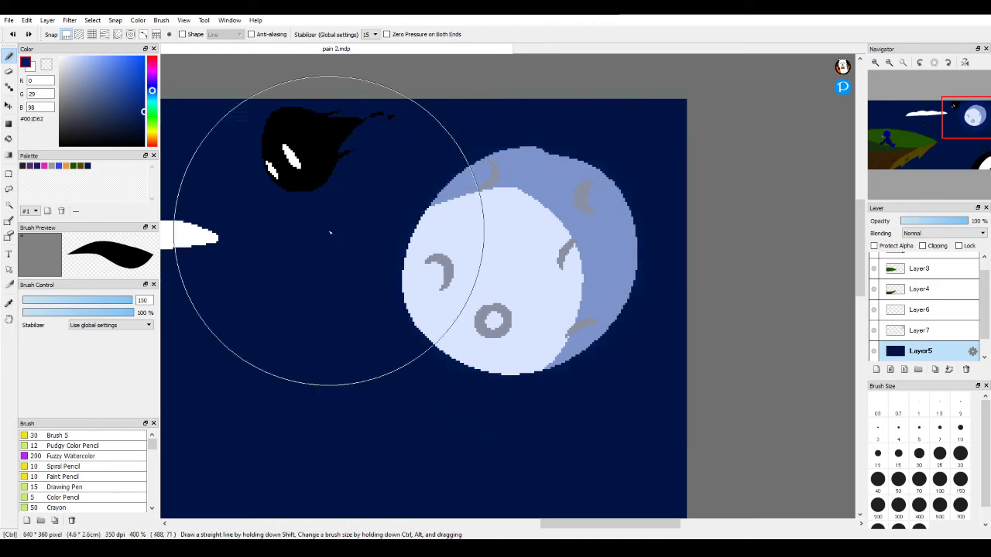
{"action": "left_click", "coordinate": [530, 264]}
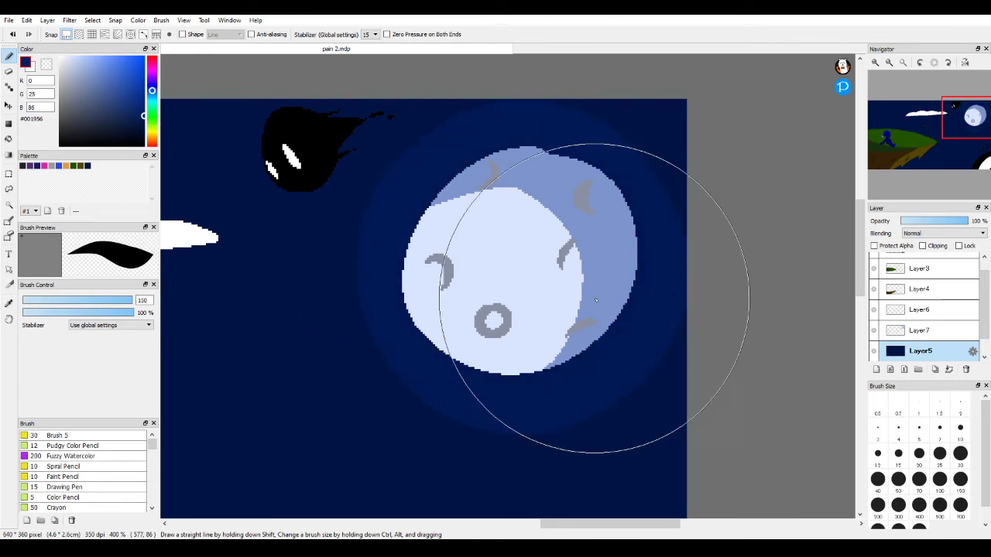
Prepare the cloud for shading by choosing brush size 10 and protecting the alpha of its layer, Layer6.
{"action": "key", "text": "space"}
{"action": "left_click_drag", "start_coordinate": [605, 334], "coordinate": [869, 325]}
{"action": "left_click_drag", "start_coordinate": [737, 342], "coordinate": [557, 302]}
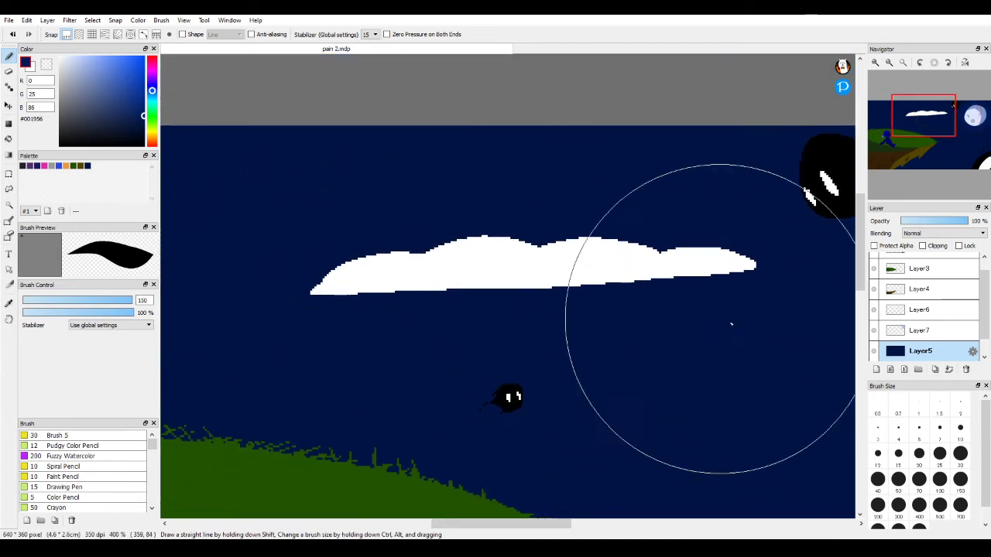
{"action": "left_click", "coordinate": [953, 437]}
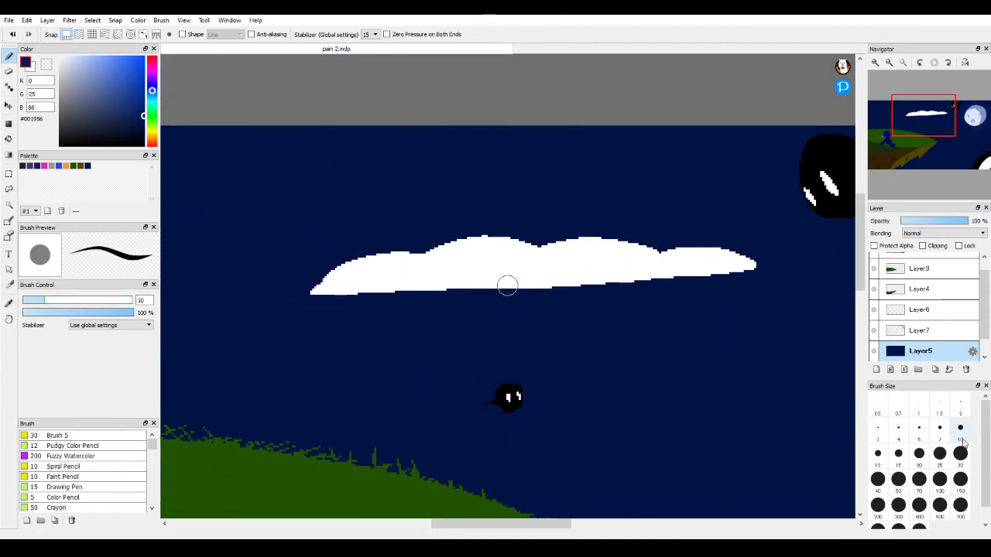
{"action": "left_click", "coordinate": [913, 331]}
{"action": "left_click", "coordinate": [873, 311]}
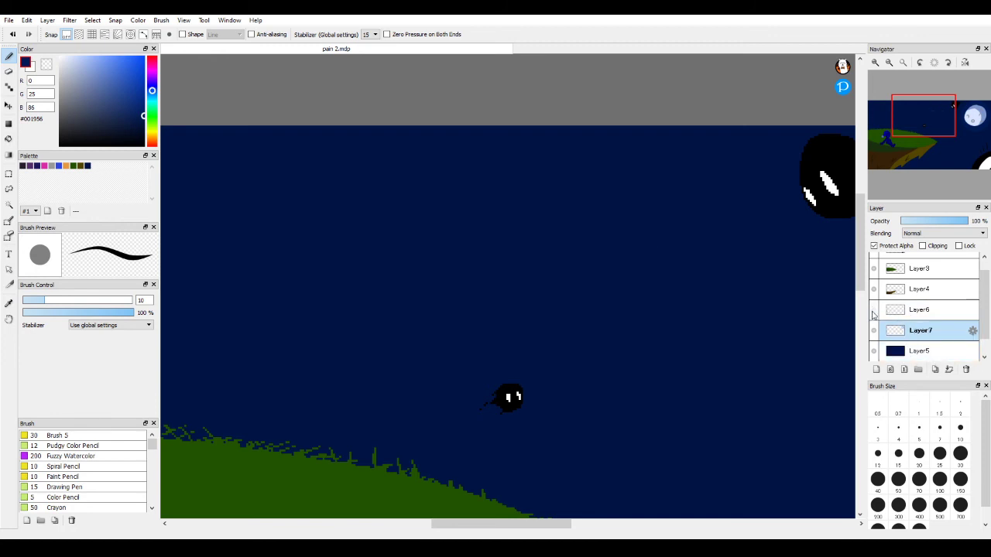
{"action": "left_click", "coordinate": [874, 311]}
{"action": "left_click", "coordinate": [921, 308]}
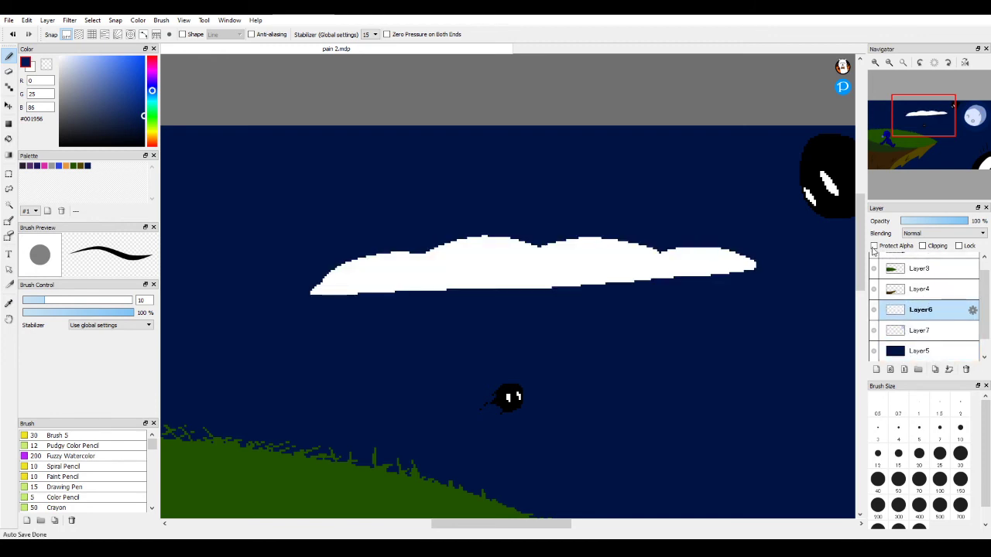
{"action": "left_click", "coordinate": [875, 246]}
Shade the cloud's leftmost bump and the upper-left edge of its second bump in light blue #9AB4EA, undoing unwanted trial strokes.
{"action": "left_click", "coordinate": [522, 270], "text": "alt"}
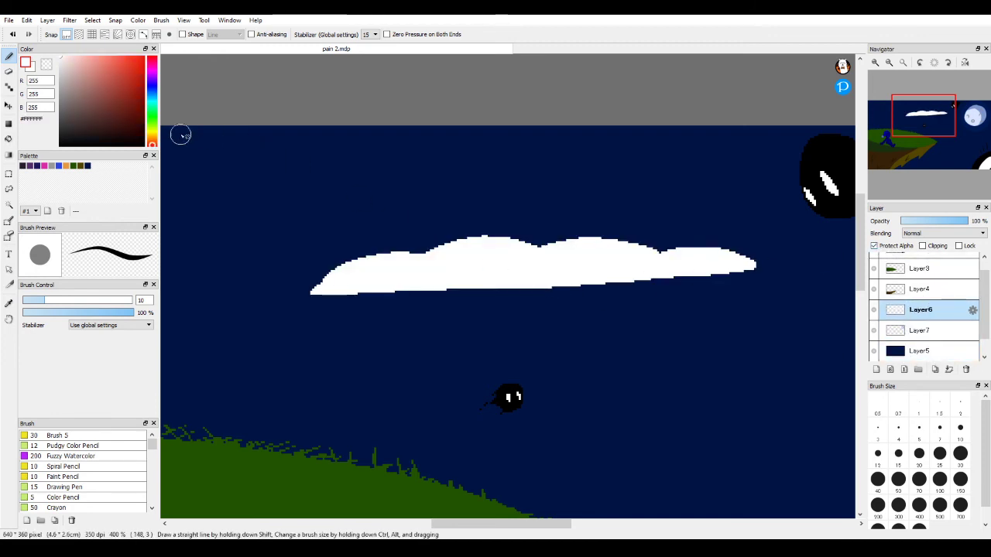
{"action": "left_click", "coordinate": [153, 119]}
{"action": "left_click_drag", "start_coordinate": [158, 119], "coordinate": [161, 93]}
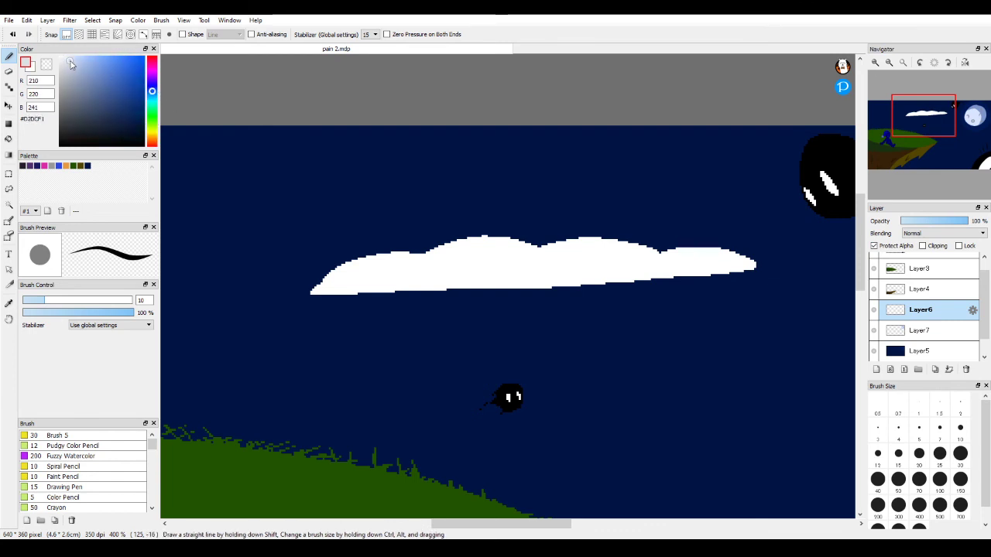
{"action": "left_click_drag", "start_coordinate": [76, 64], "coordinate": [85, 62]}
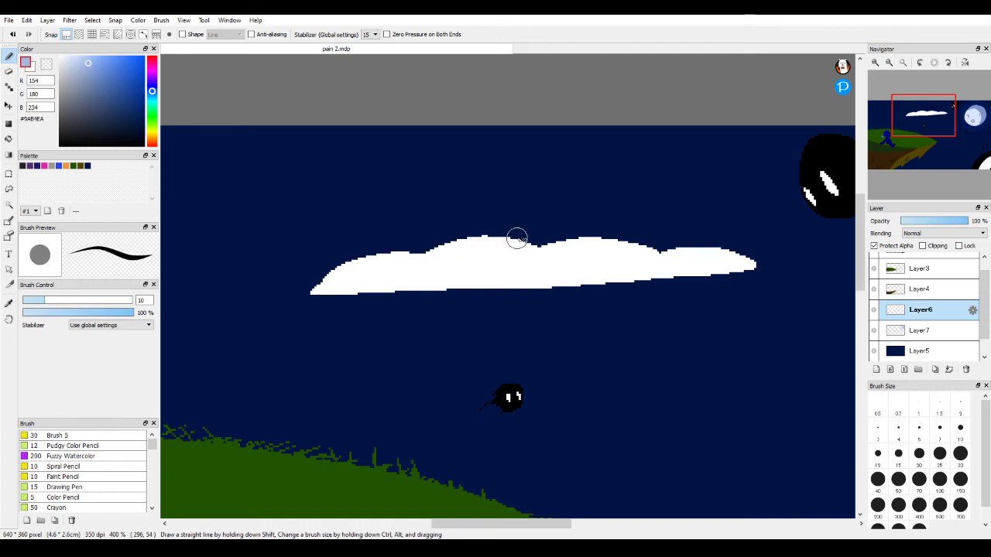
{"action": "left_click_drag", "start_coordinate": [517, 238], "coordinate": [487, 281]}
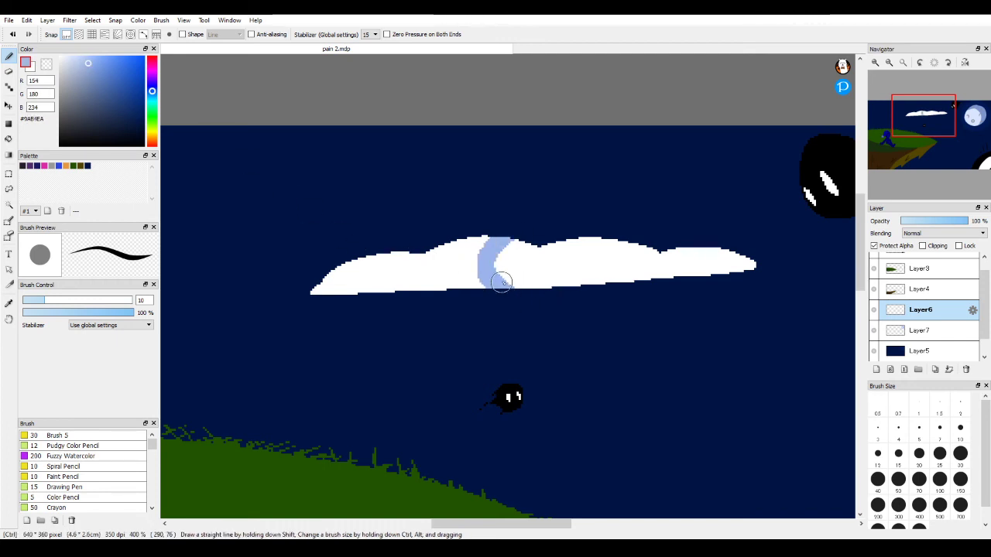
{"action": "key", "text": "ctrl+z"}
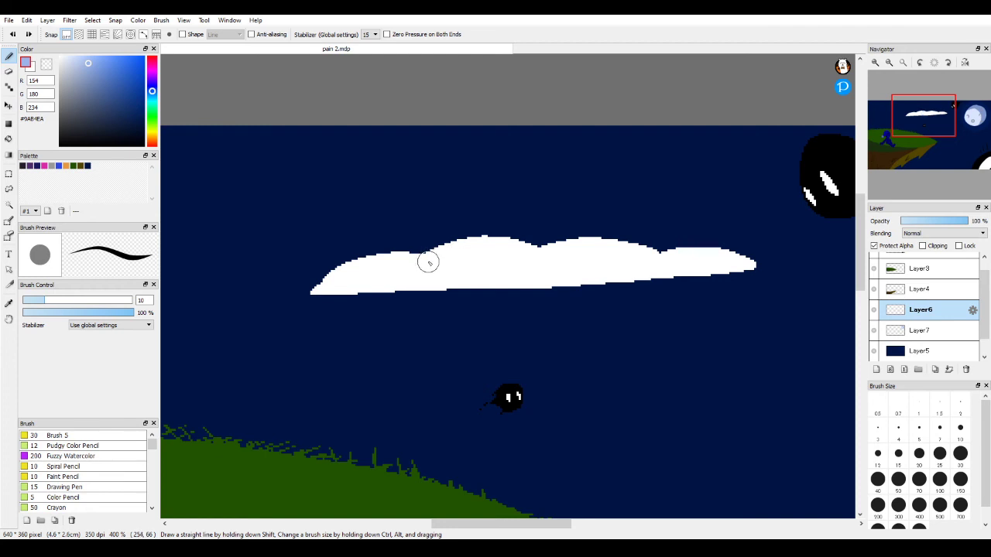
{"action": "left_click_drag", "start_coordinate": [428, 264], "coordinate": [518, 245]}
{"action": "key", "text": "ctrl+z"}
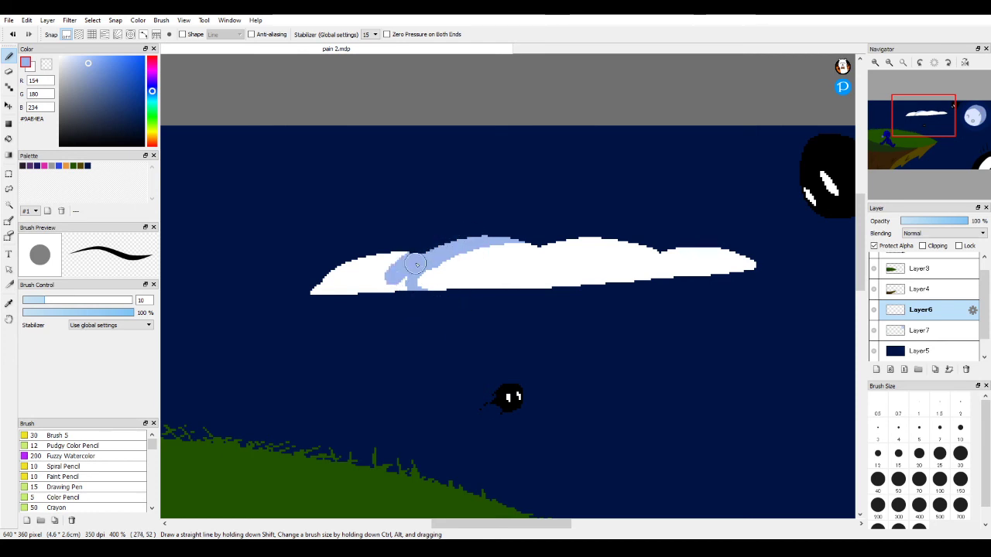
{"action": "left_click_drag", "start_coordinate": [386, 306], "coordinate": [362, 301]}
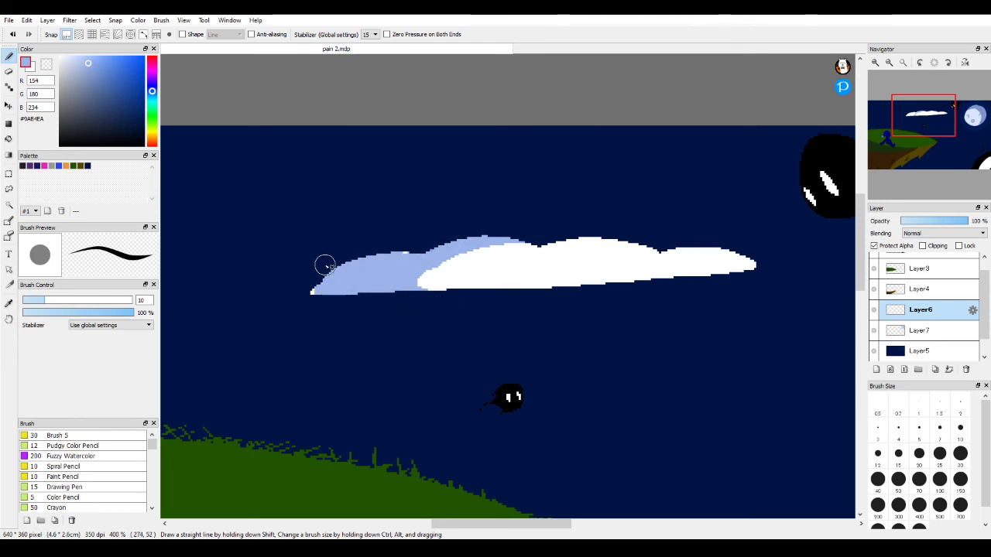
Select the sky layer, Layer5, and set up very dark navy #00081D with brush size 150 for shading it.
{"action": "mouse_move", "coordinate": [909, 99]}
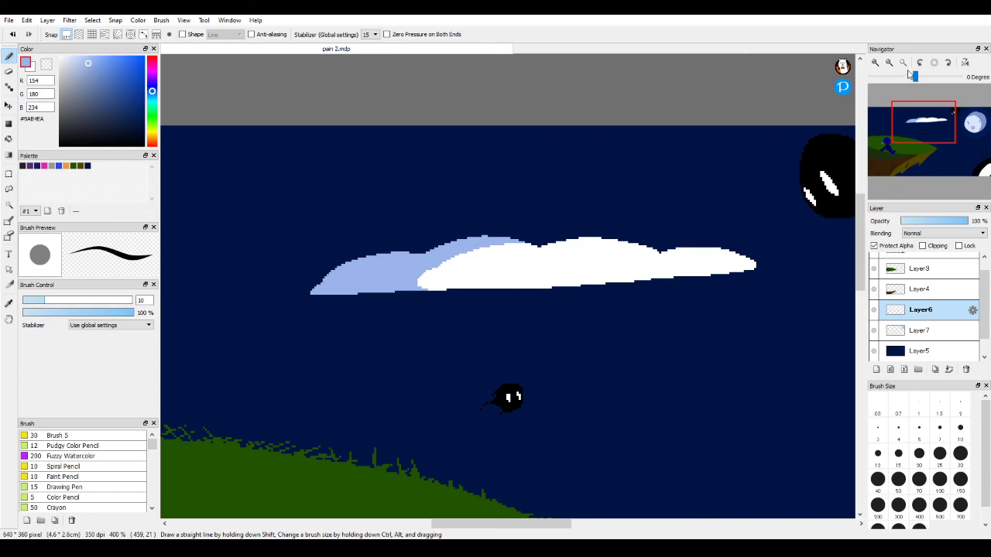
{"action": "left_click", "coordinate": [902, 63]}
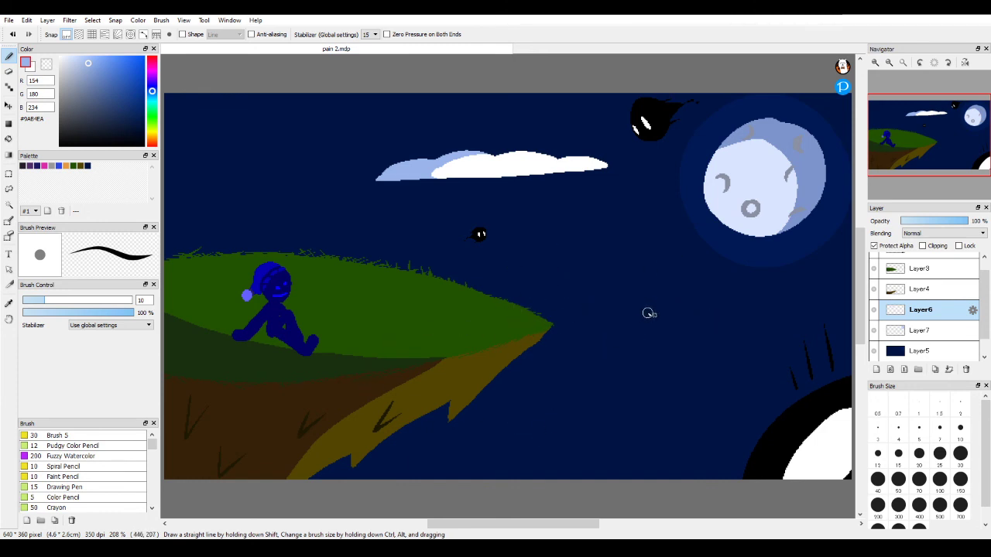
{"action": "left_click", "coordinate": [898, 353]}
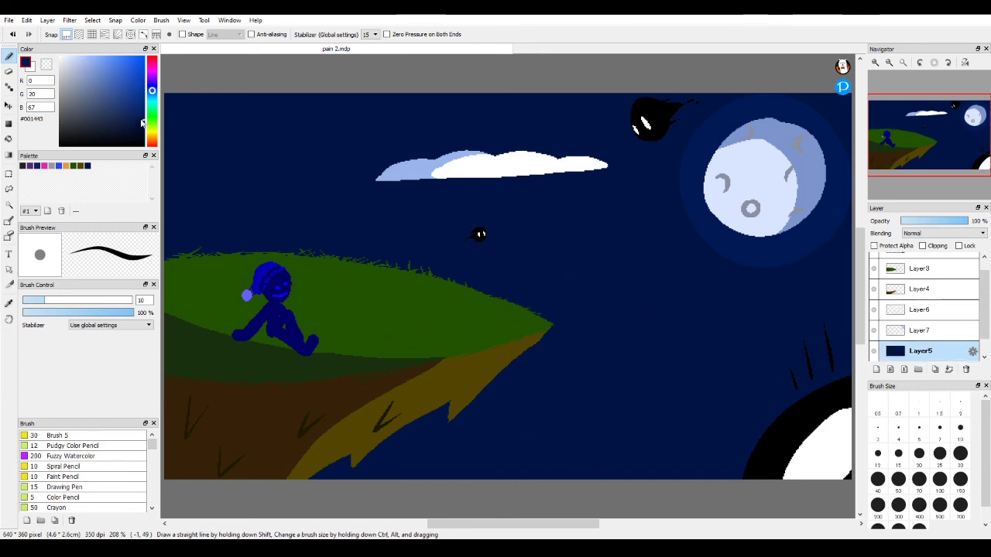
{"action": "left_click", "coordinate": [157, 135]}
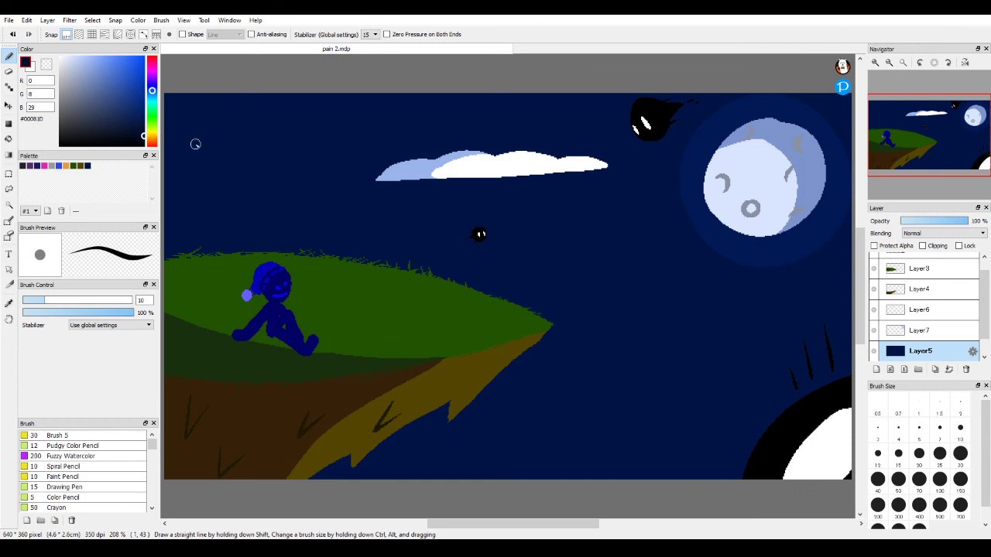
{"action": "left_click", "coordinate": [964, 514]}
{"action": "left_click", "coordinate": [939, 480]}
{"action": "left_click", "coordinate": [959, 480]}
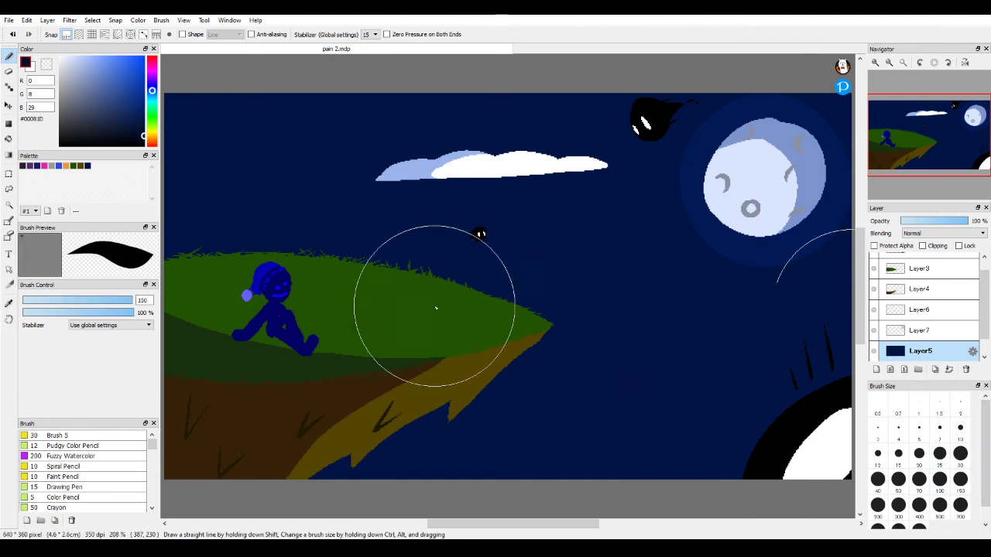
Try shading the sky's left side and the area beneath the cliff in #00081D with broad strokes, undoing each one.
{"action": "mouse_move", "coordinate": [201, 116]}
{"action": "left_mouse_down"}
{"action": "mouse_move", "coordinate": [222, 239]}
{"action": "mouse_move", "coordinate": [526, 454]}
{"action": "mouse_move", "coordinate": [774, 457]}
{"action": "left_mouse_up"}
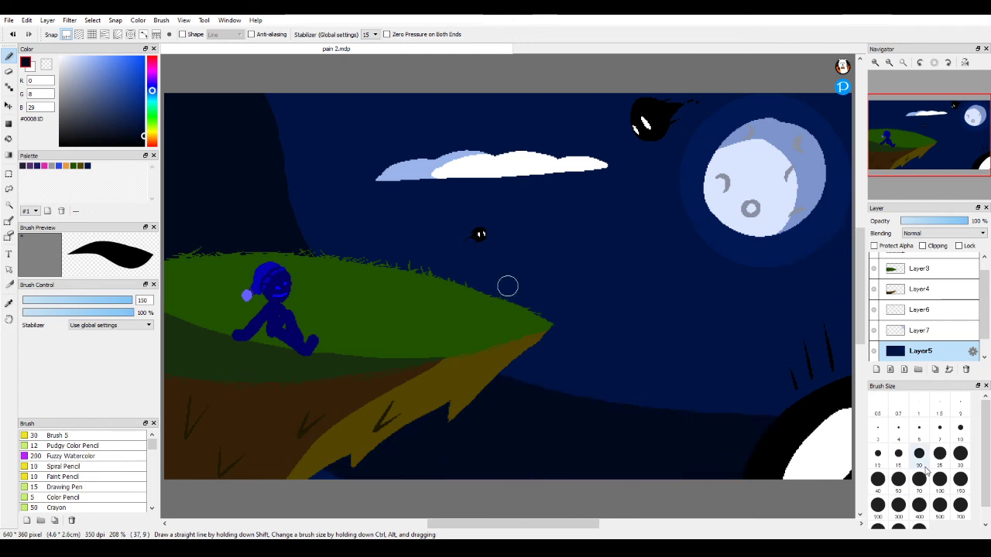
{"action": "key", "text": "ctrl+z"}
{"action": "key", "text": "space"}
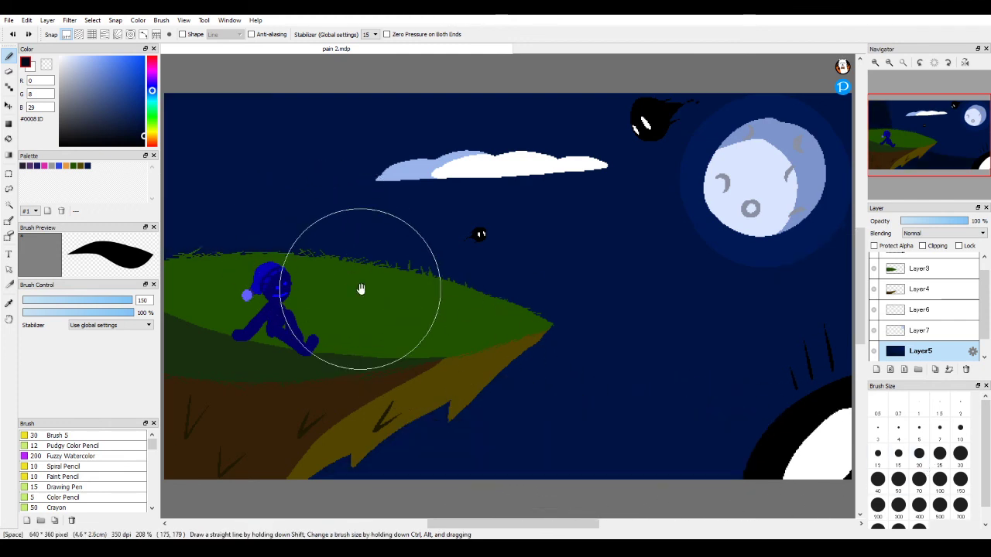
{"action": "mouse_move", "coordinate": [335, 236]}
{"action": "left_mouse_down"}
{"action": "mouse_move", "coordinate": [373, 188]}
{"action": "mouse_move", "coordinate": [398, 266]}
{"action": "left_mouse_up"}
{"action": "mouse_move", "coordinate": [232, 144]}
{"action": "left_mouse_down"}
{"action": "mouse_move", "coordinate": [239, 376]}
{"action": "mouse_move", "coordinate": [682, 546]}
{"action": "mouse_move", "coordinate": [766, 556]}
{"action": "left_mouse_up"}
{"action": "key", "text": "ctrl+z"}
{"action": "key", "text": "space"}
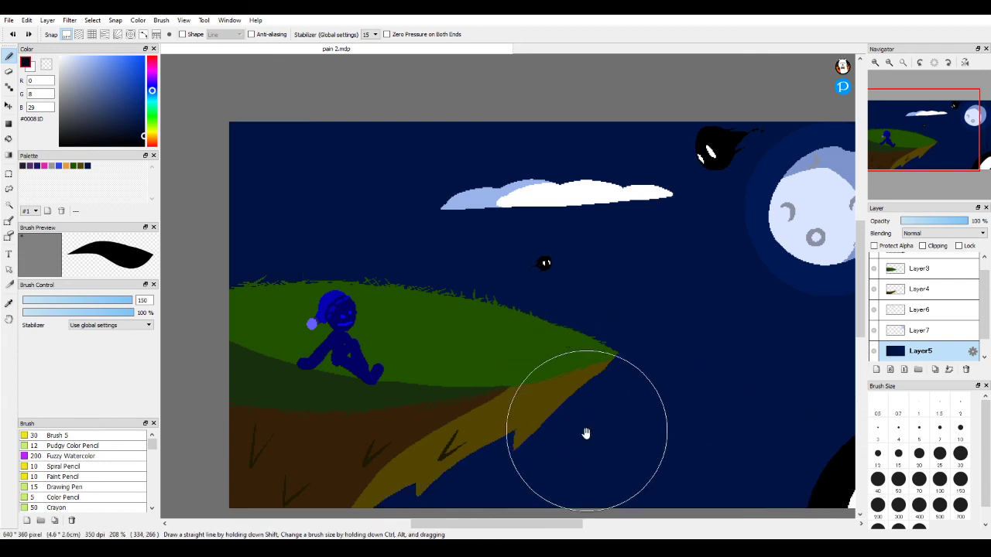
{"action": "left_click_drag", "start_coordinate": [586, 433], "coordinate": [654, 325]}
{"action": "mouse_move", "coordinate": [627, 415]}
{"action": "left_mouse_down"}
{"action": "mouse_move", "coordinate": [426, 295]}
{"action": "mouse_move", "coordinate": [294, 17]}
{"action": "mouse_move", "coordinate": [325, 17]}
{"action": "left_mouse_up"}
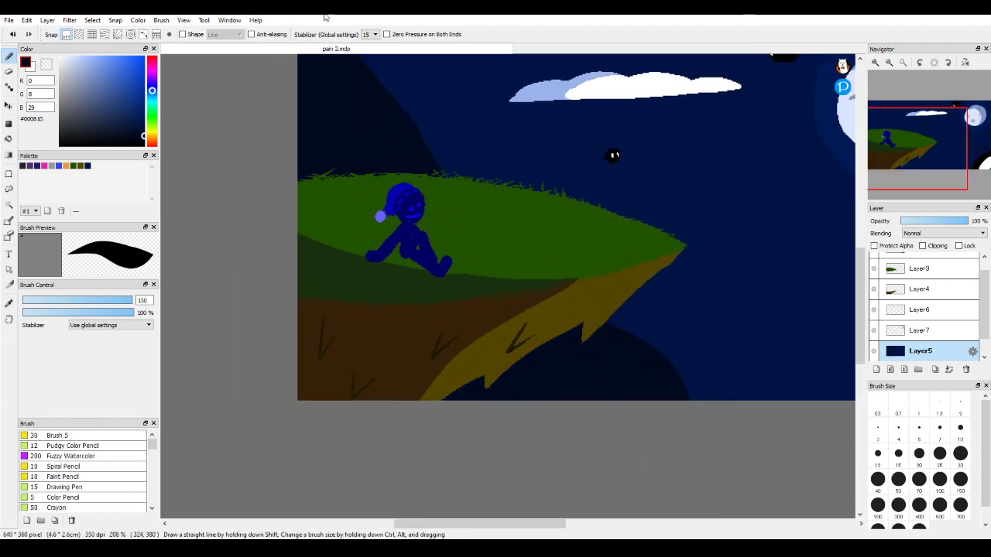
{"action": "key", "text": "ctrl+z"}
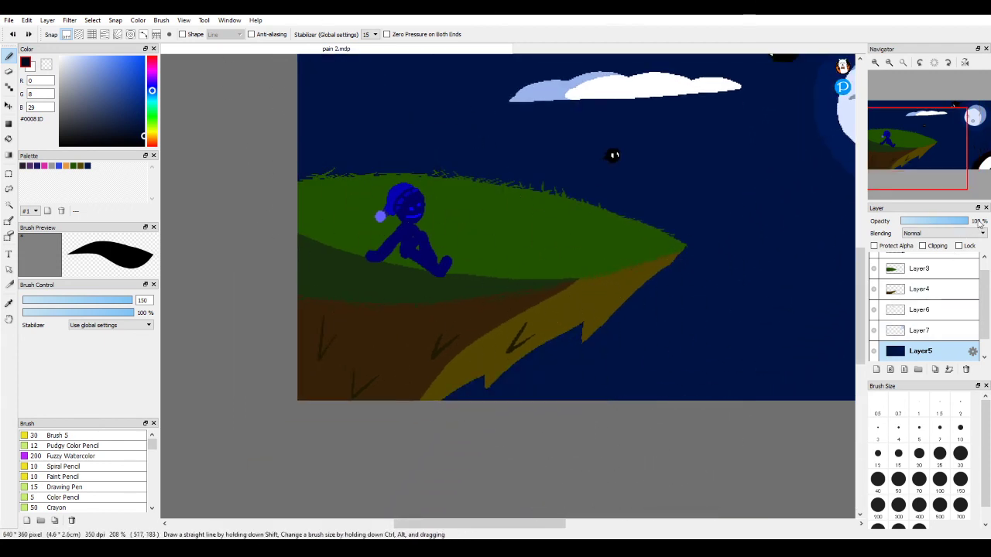
Paint a narrower #00081D shadow along the sky's left edge that continues behind the island to beneath the cliff.
{"action": "left_click", "coordinate": [891, 64]}
{"action": "left_click", "coordinate": [892, 64]}
{"action": "key", "text": "space"}
{"action": "left_click_drag", "start_coordinate": [580, 281], "coordinate": [568, 339]}
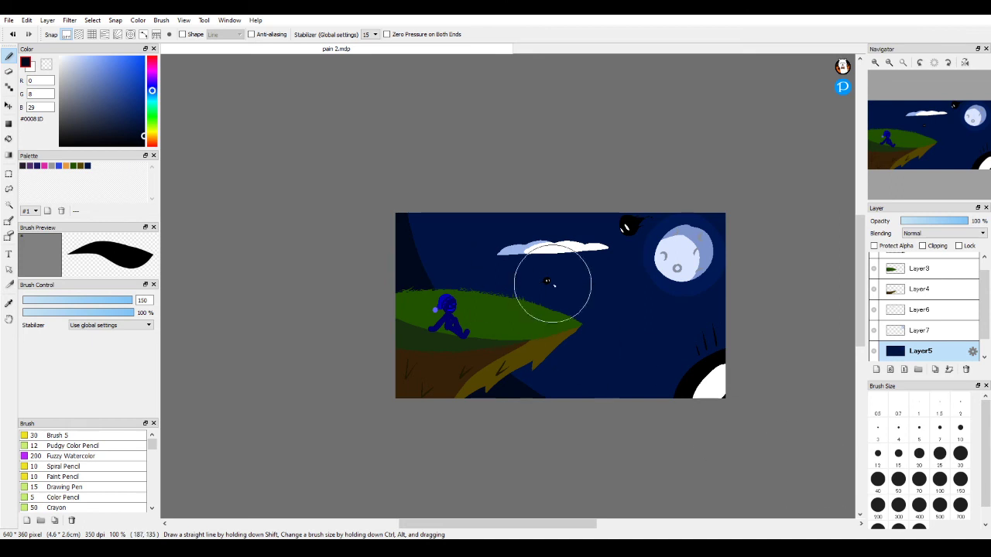
{"action": "left_click", "coordinate": [902, 63]}
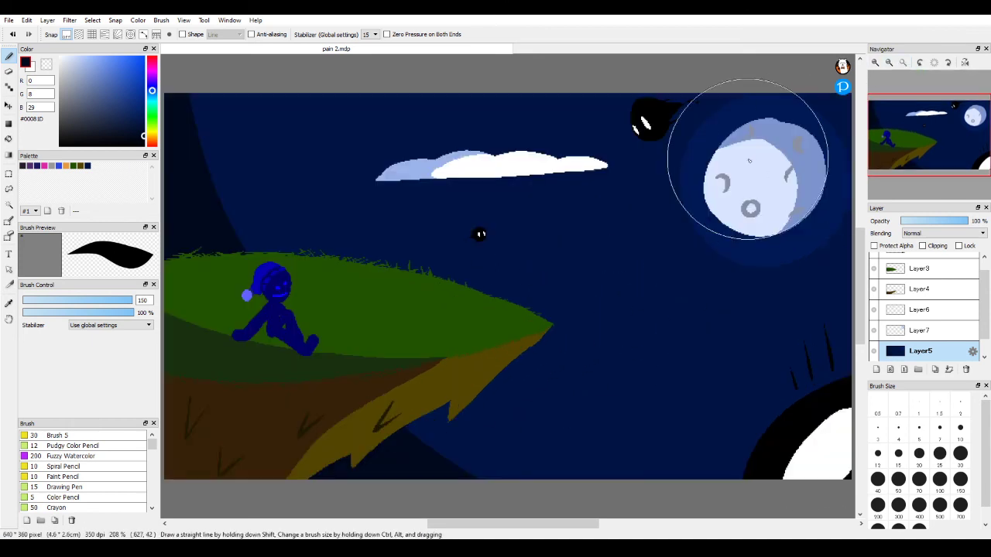